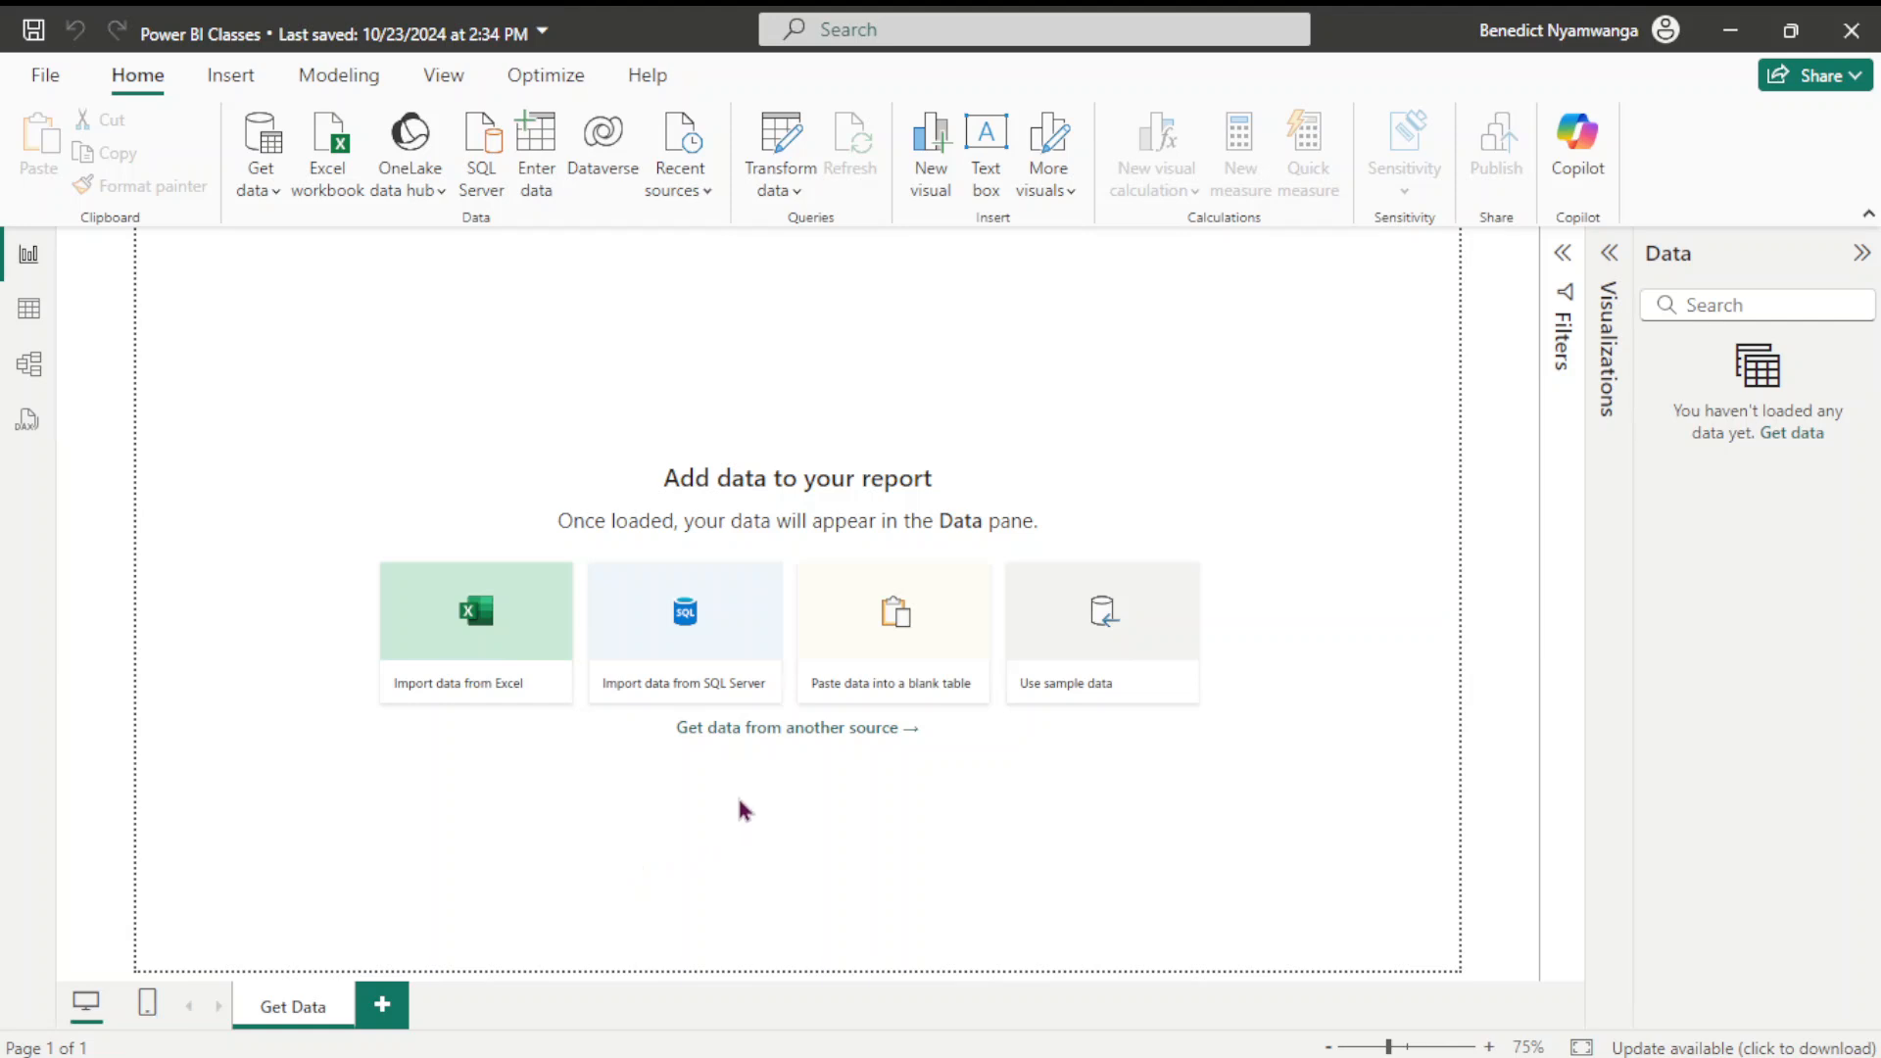
In pgAdmin 4, connect to the PostgreSQL 16 server with the postgres user's password
mouse_move(715, 1046)
click(782, 1046)
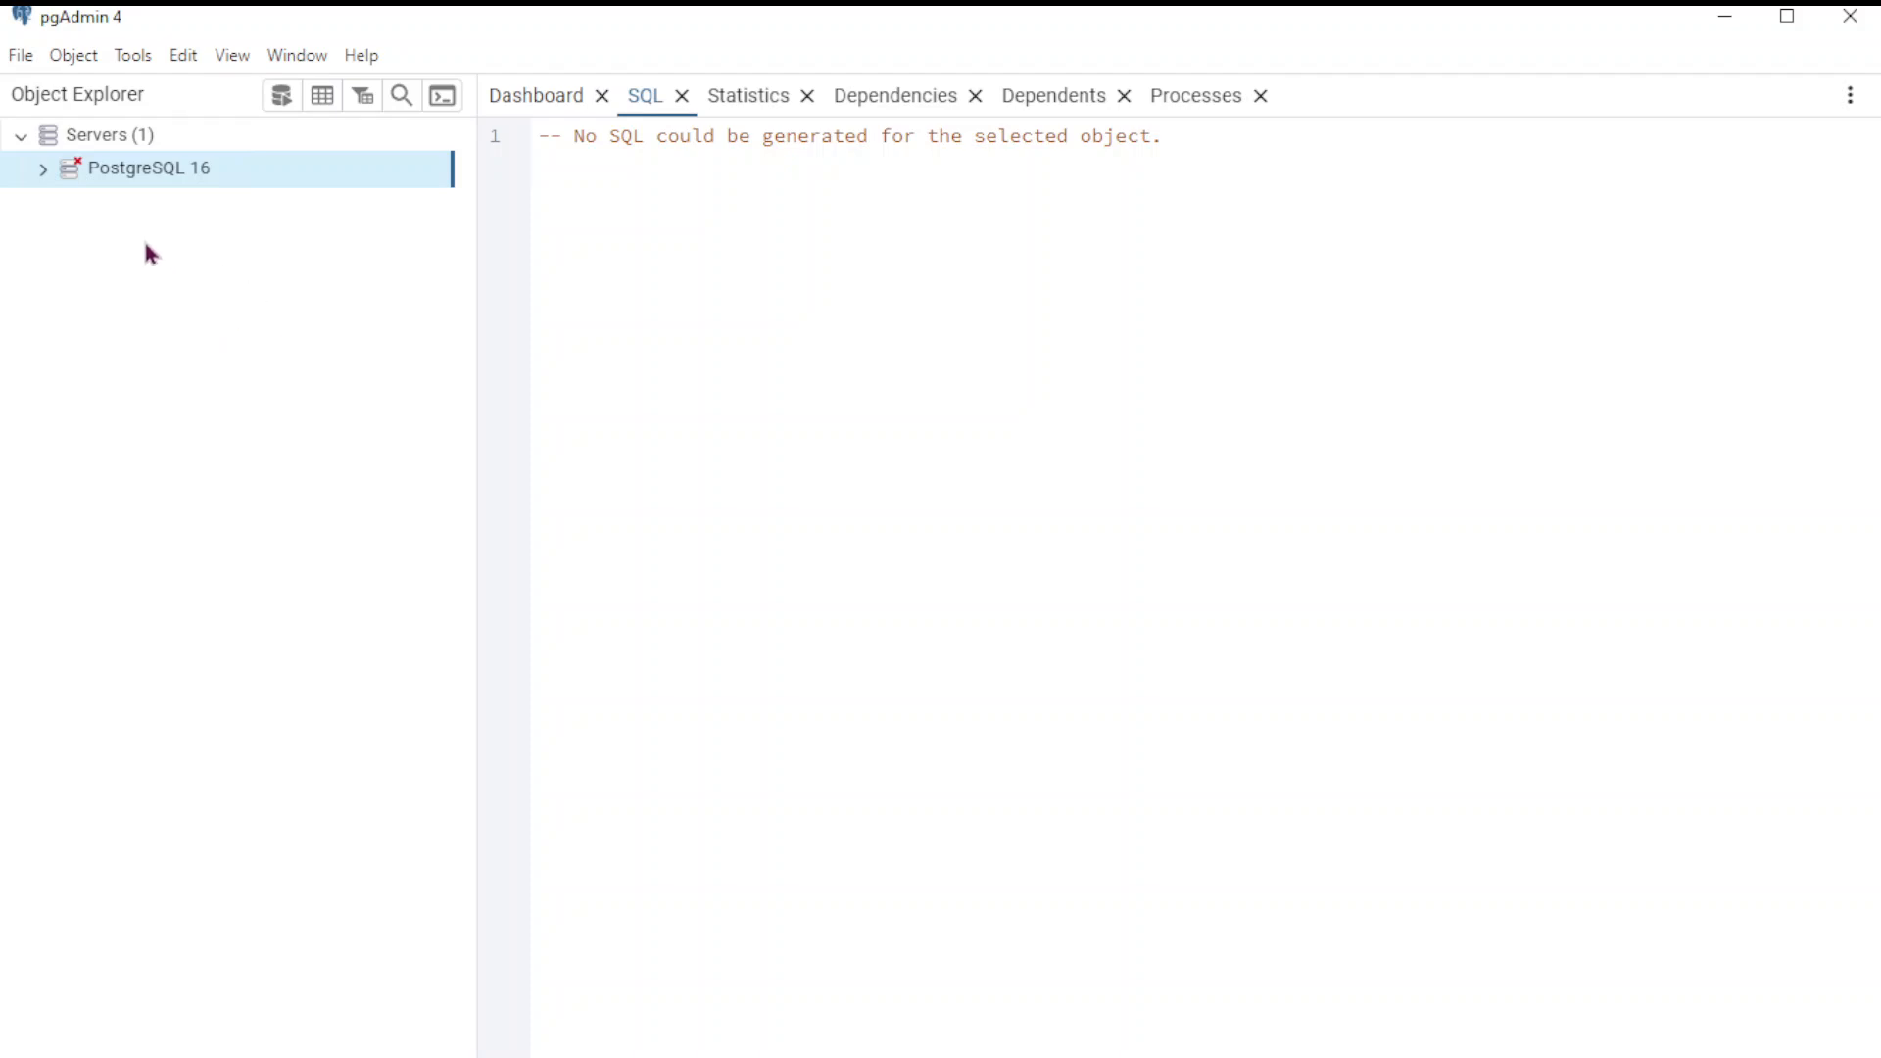
mouse_move(155, 186)
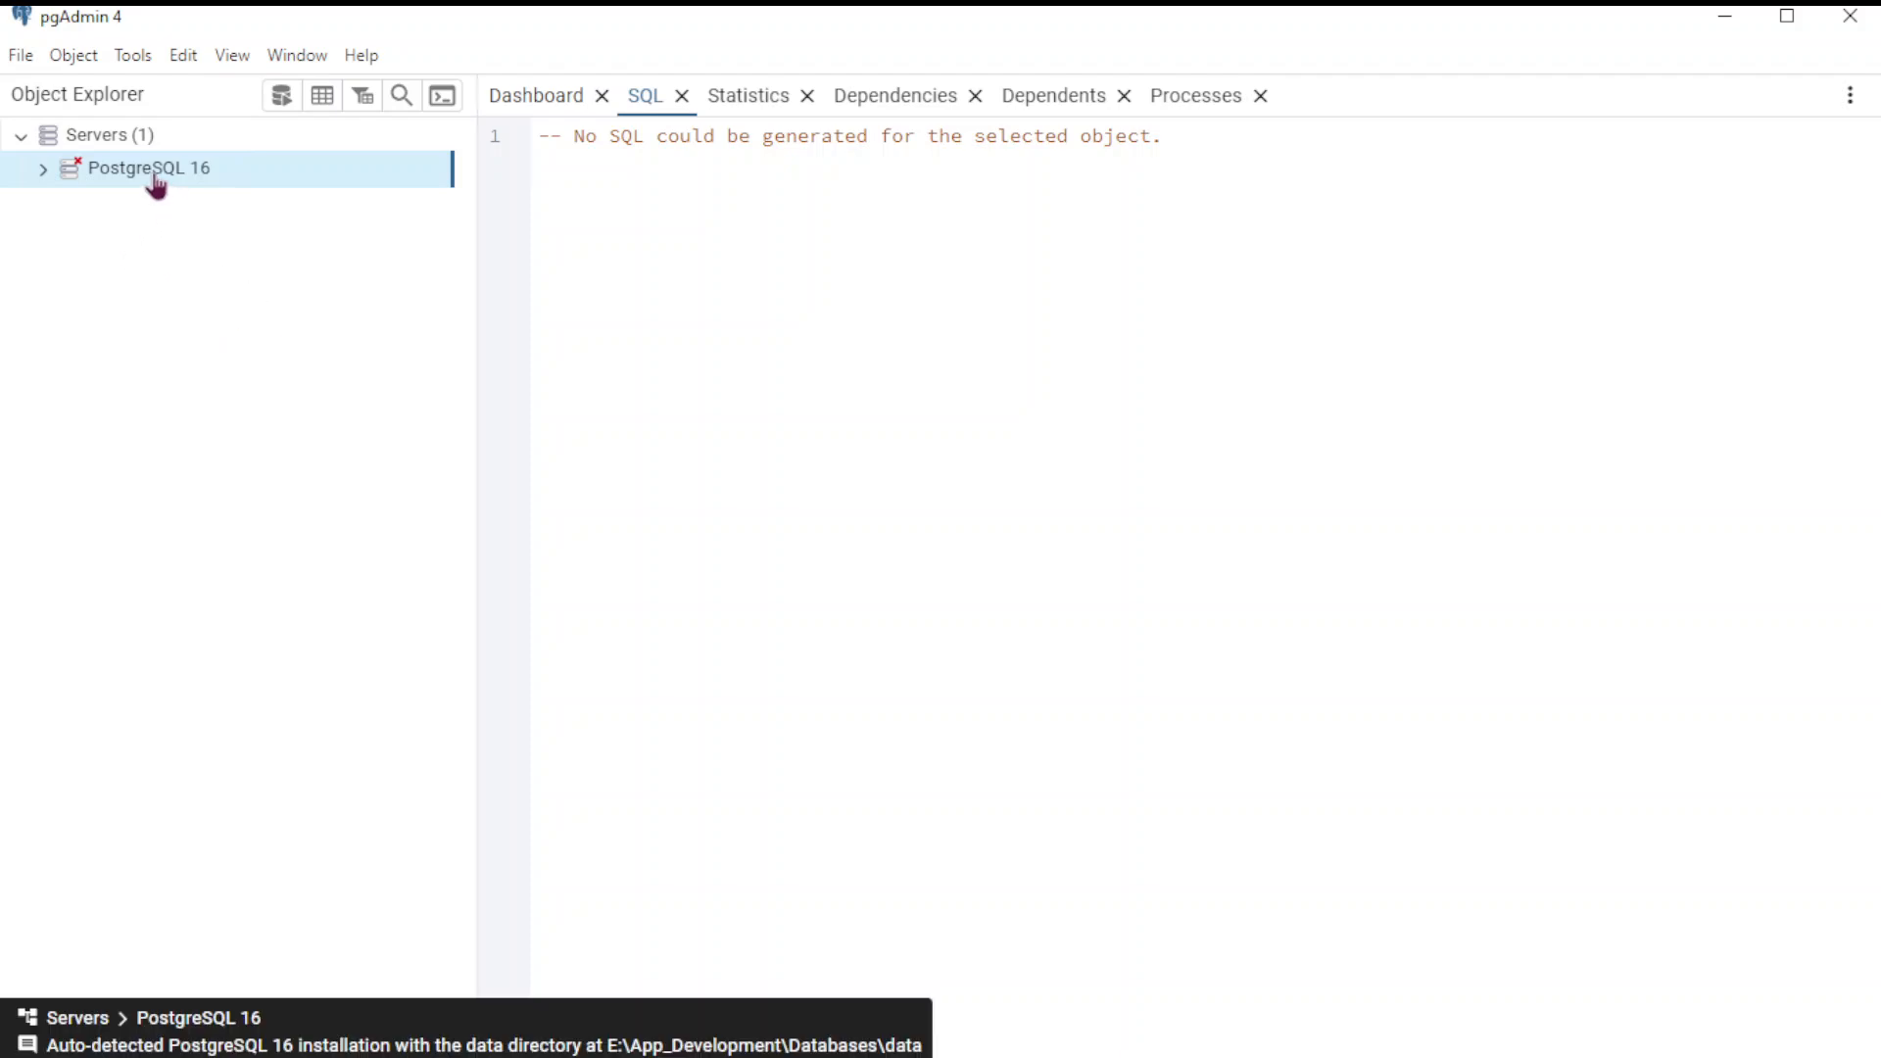
double_click(147, 177)
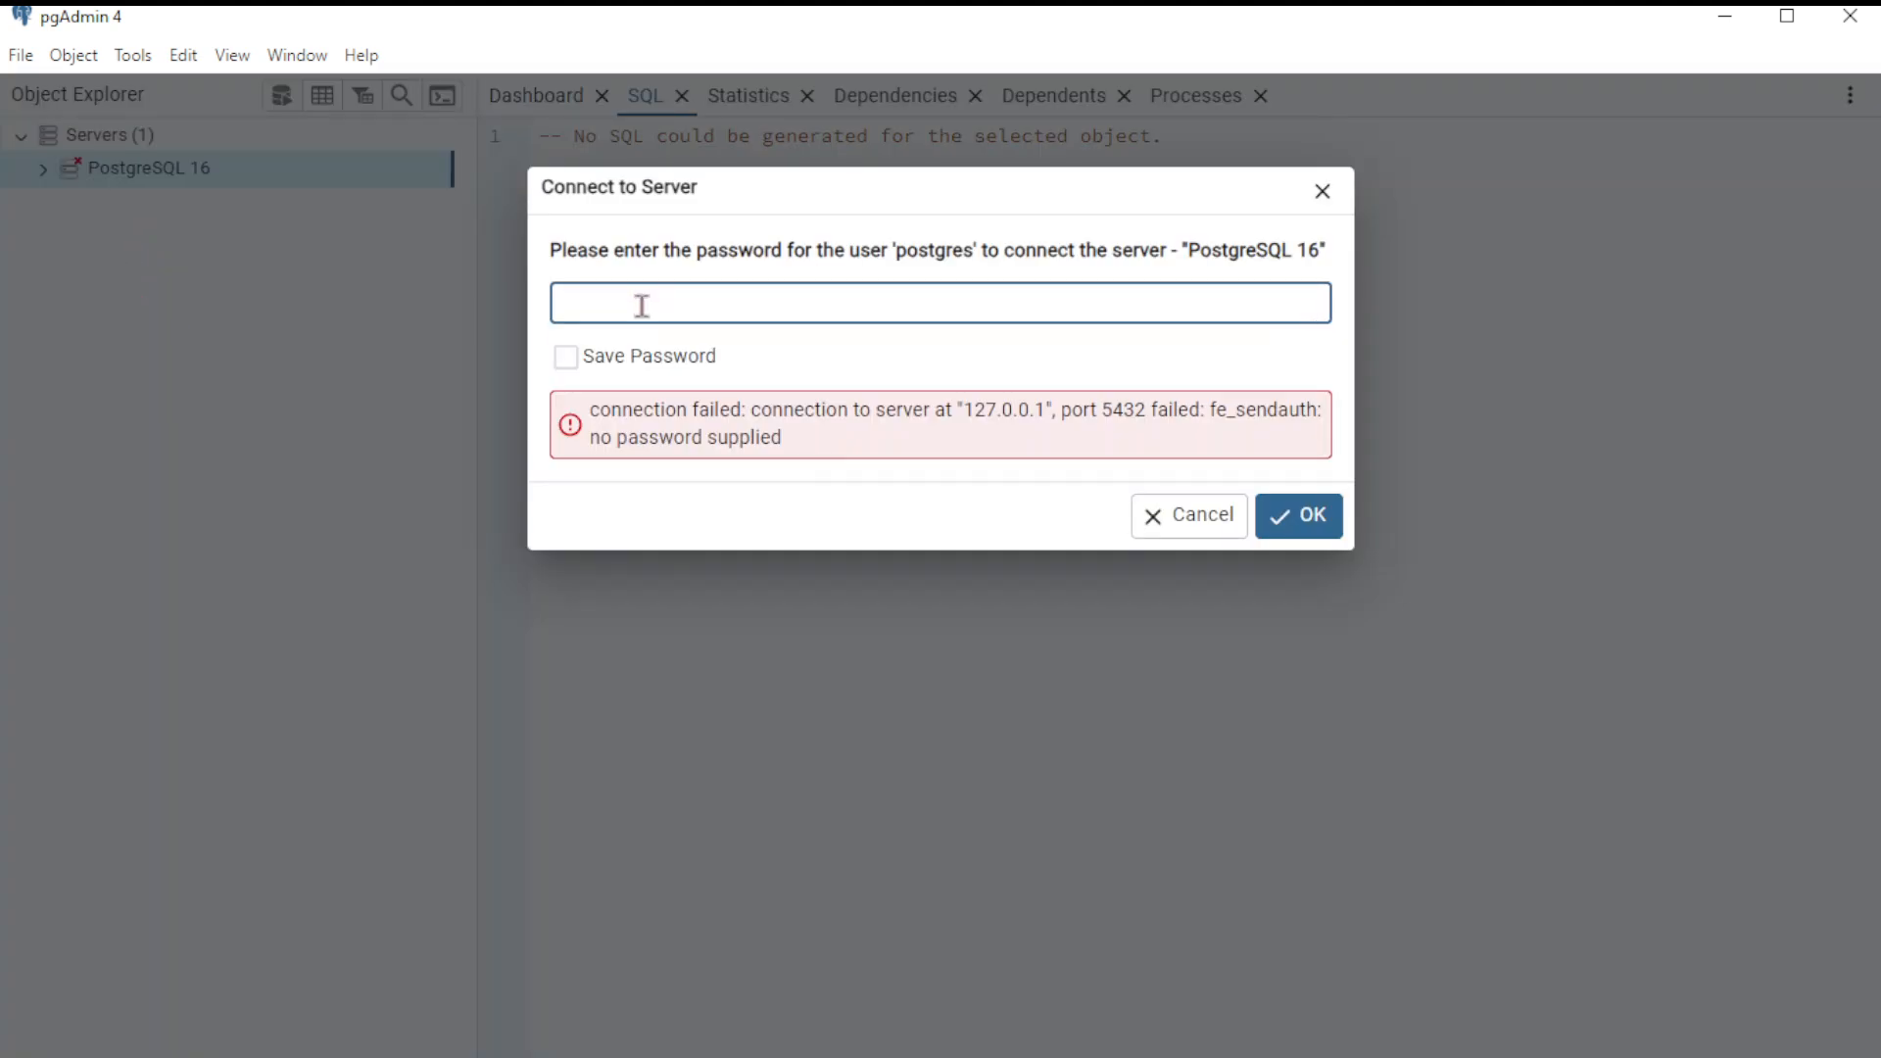
text(234)
click(1303, 516)
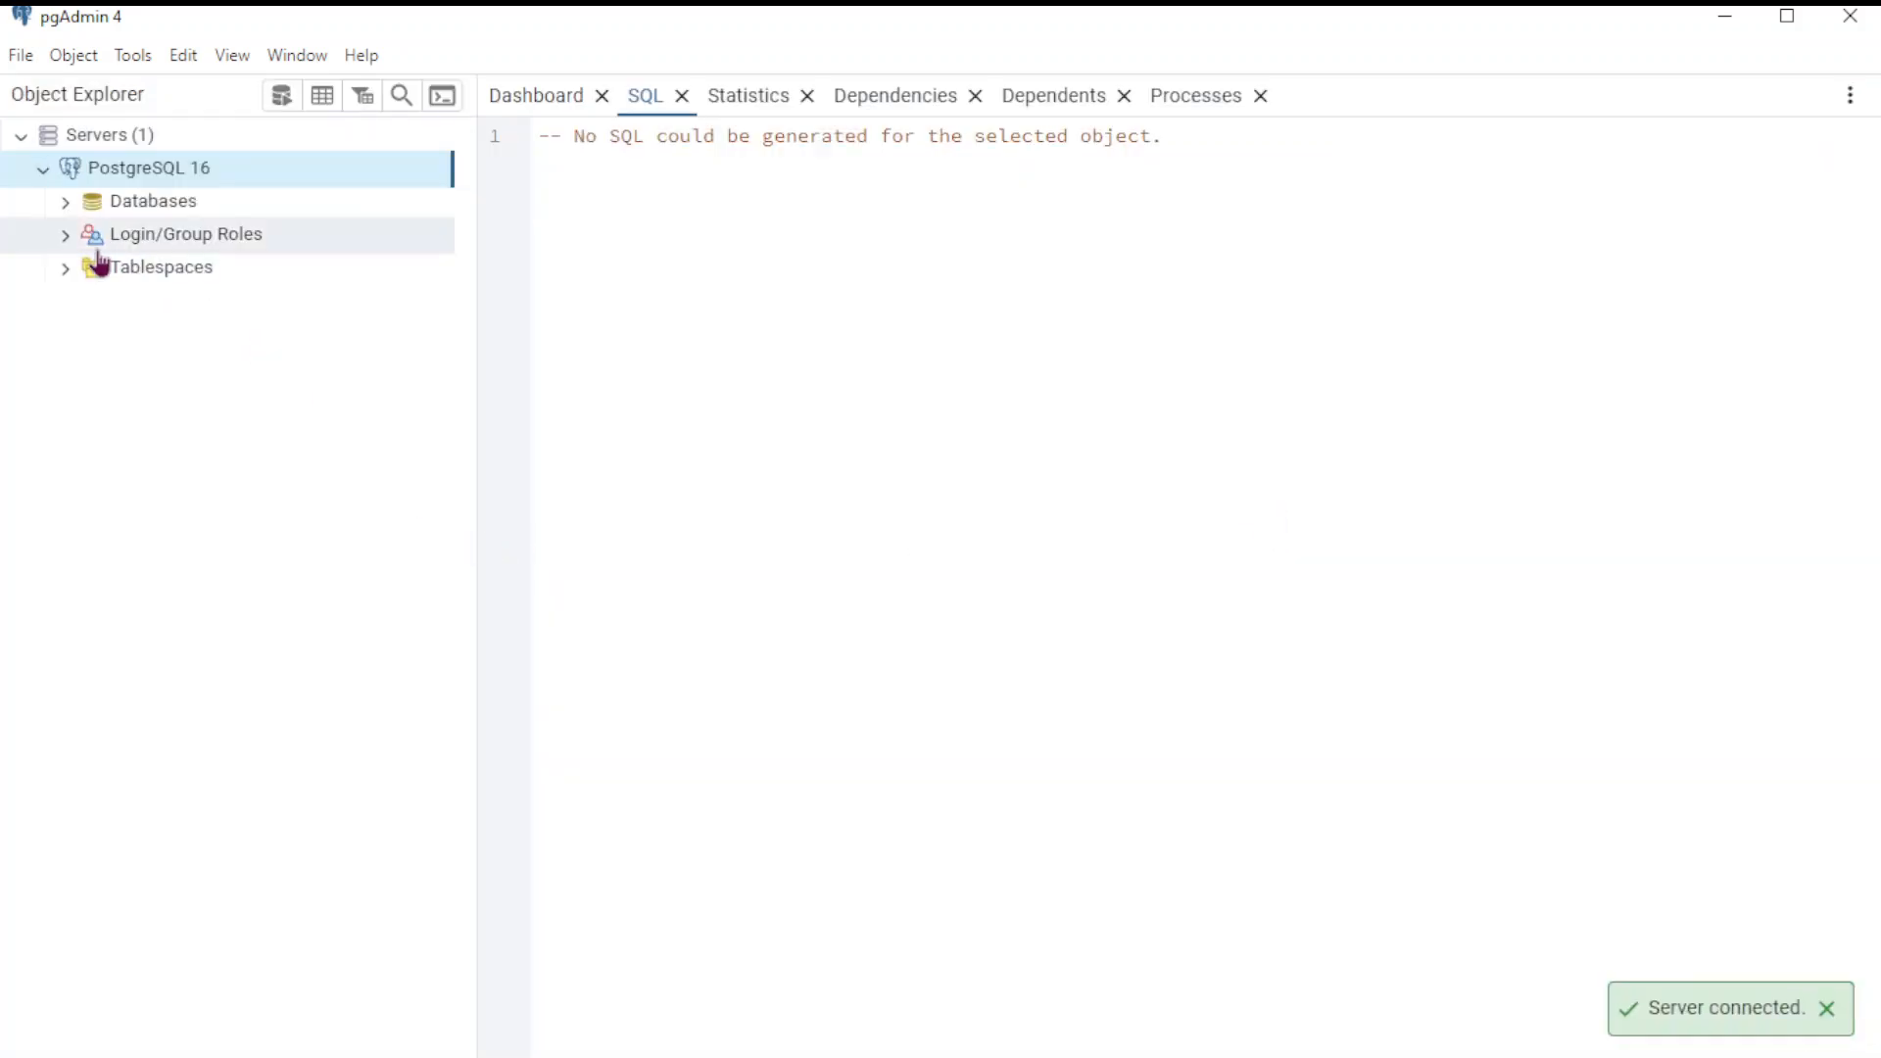
Expand stock_management > Schemas > public > Tables to reveal stock_details and stock_purchases, then collapse Schemas
click(66, 202)
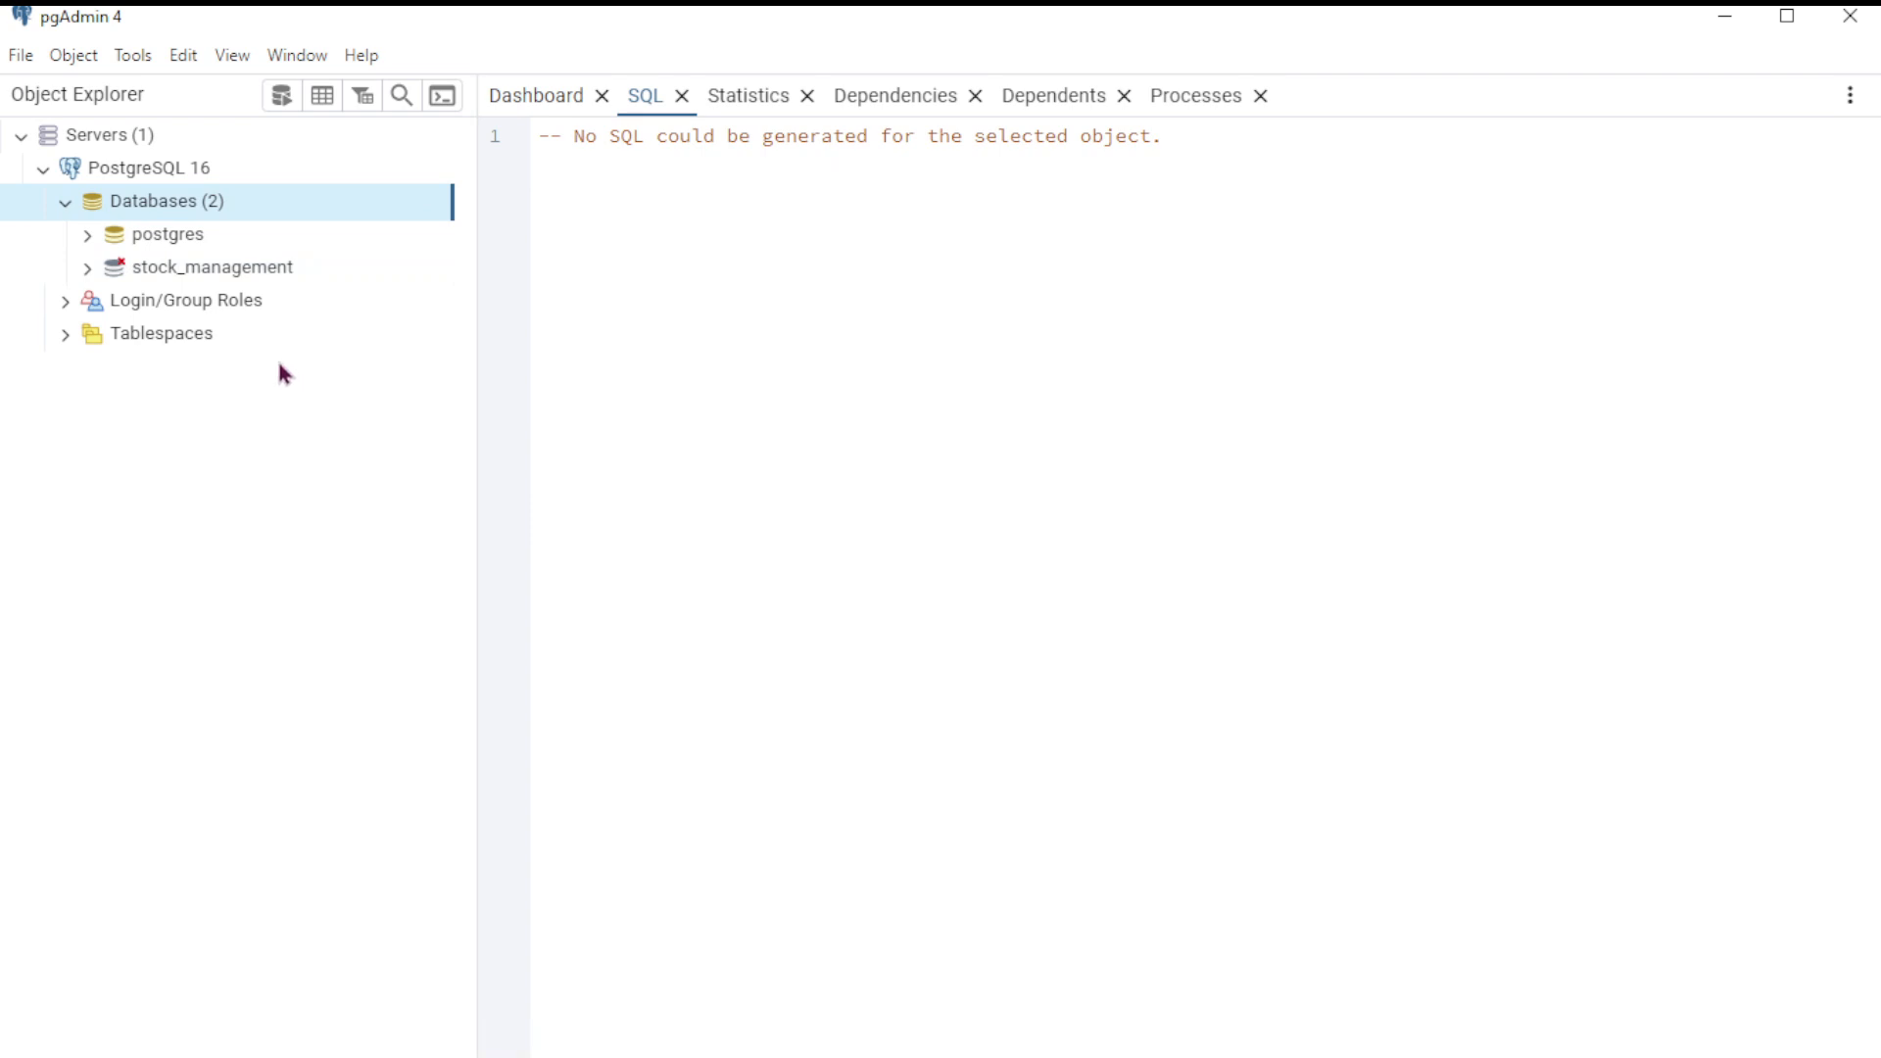
click(212, 279)
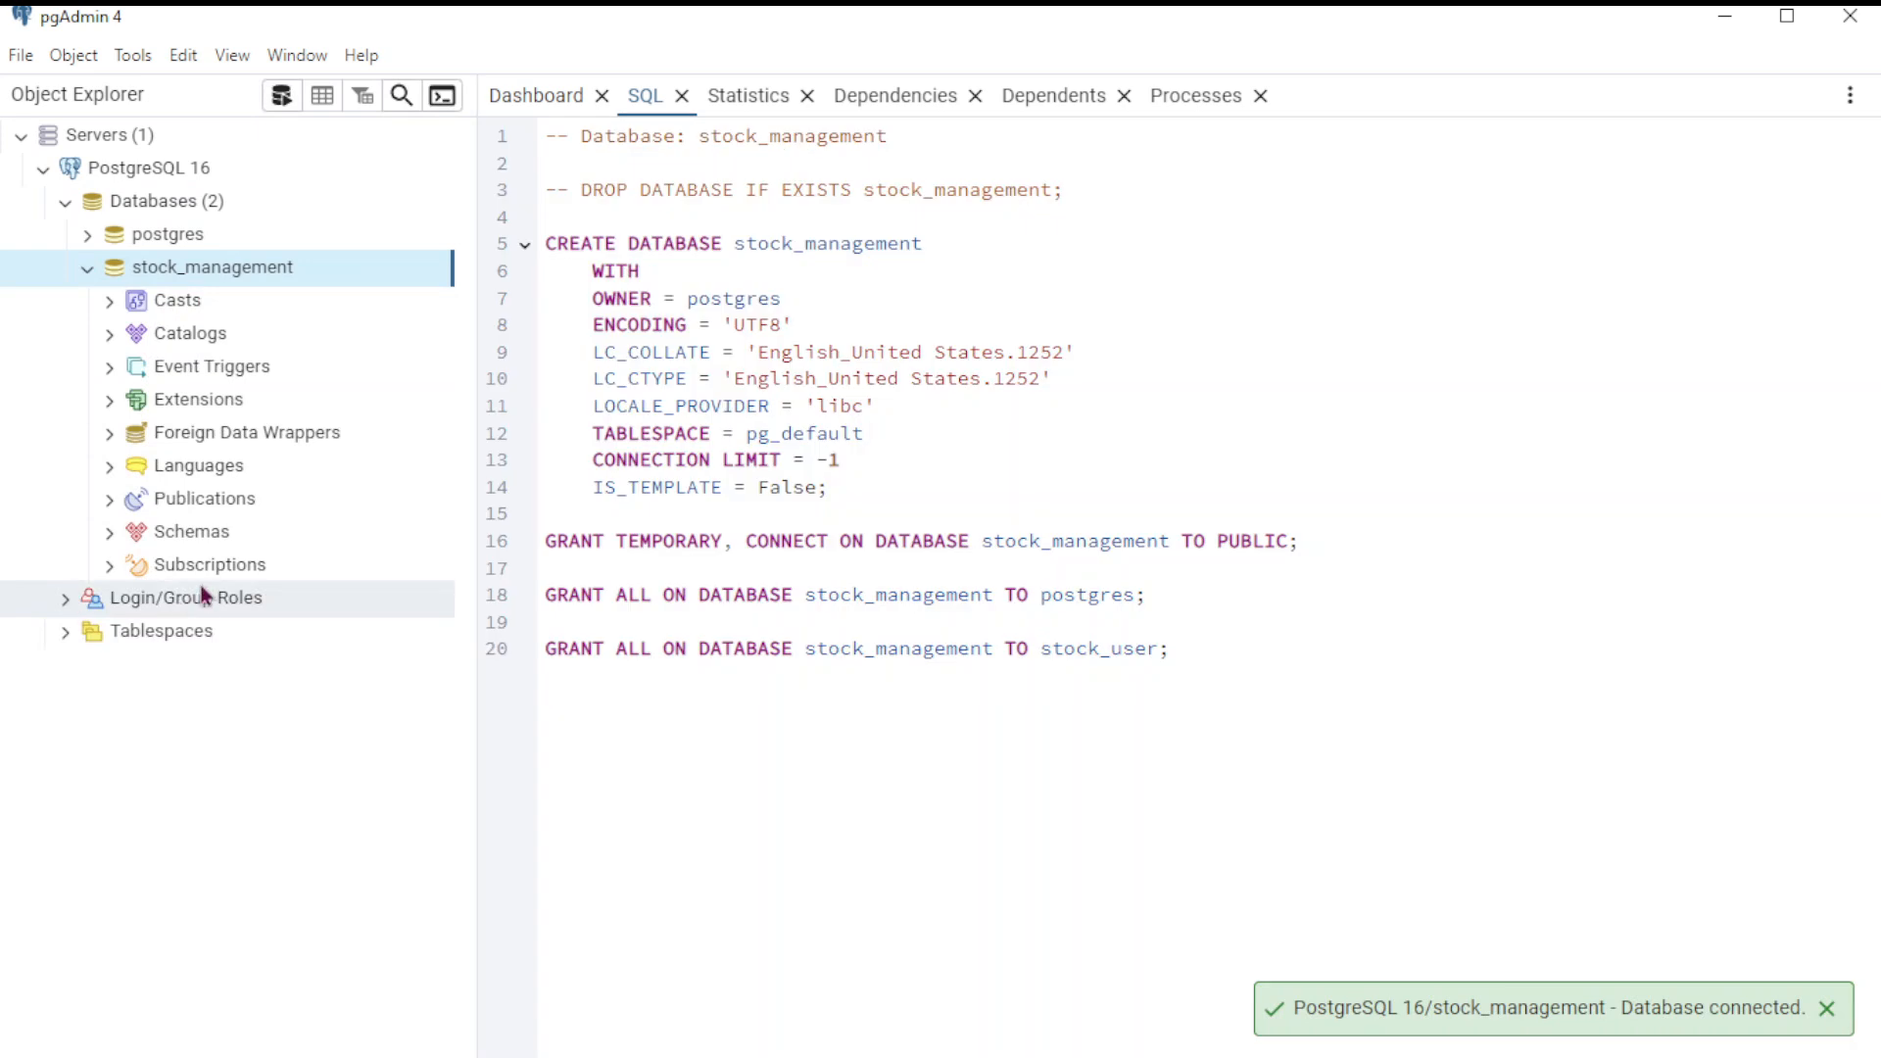
click(111, 534)
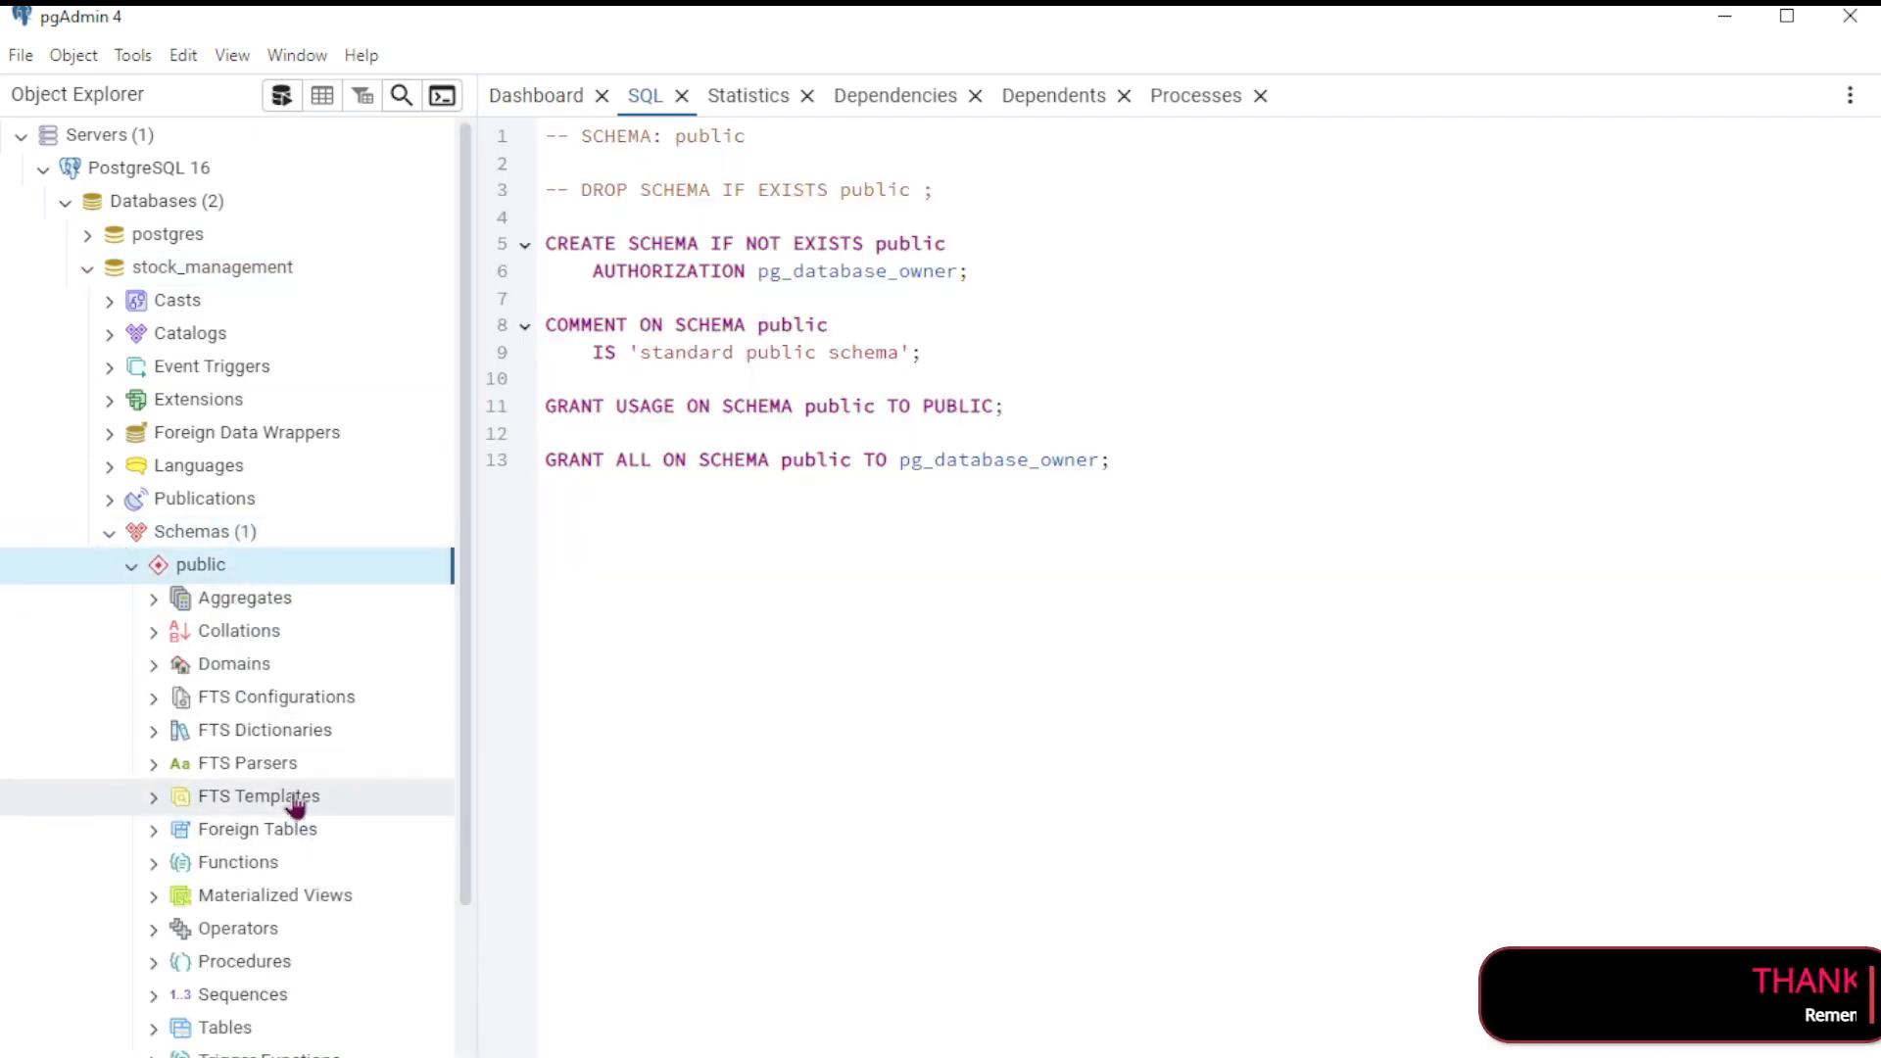
scroll(343, 760, down, 2)
click(152, 846)
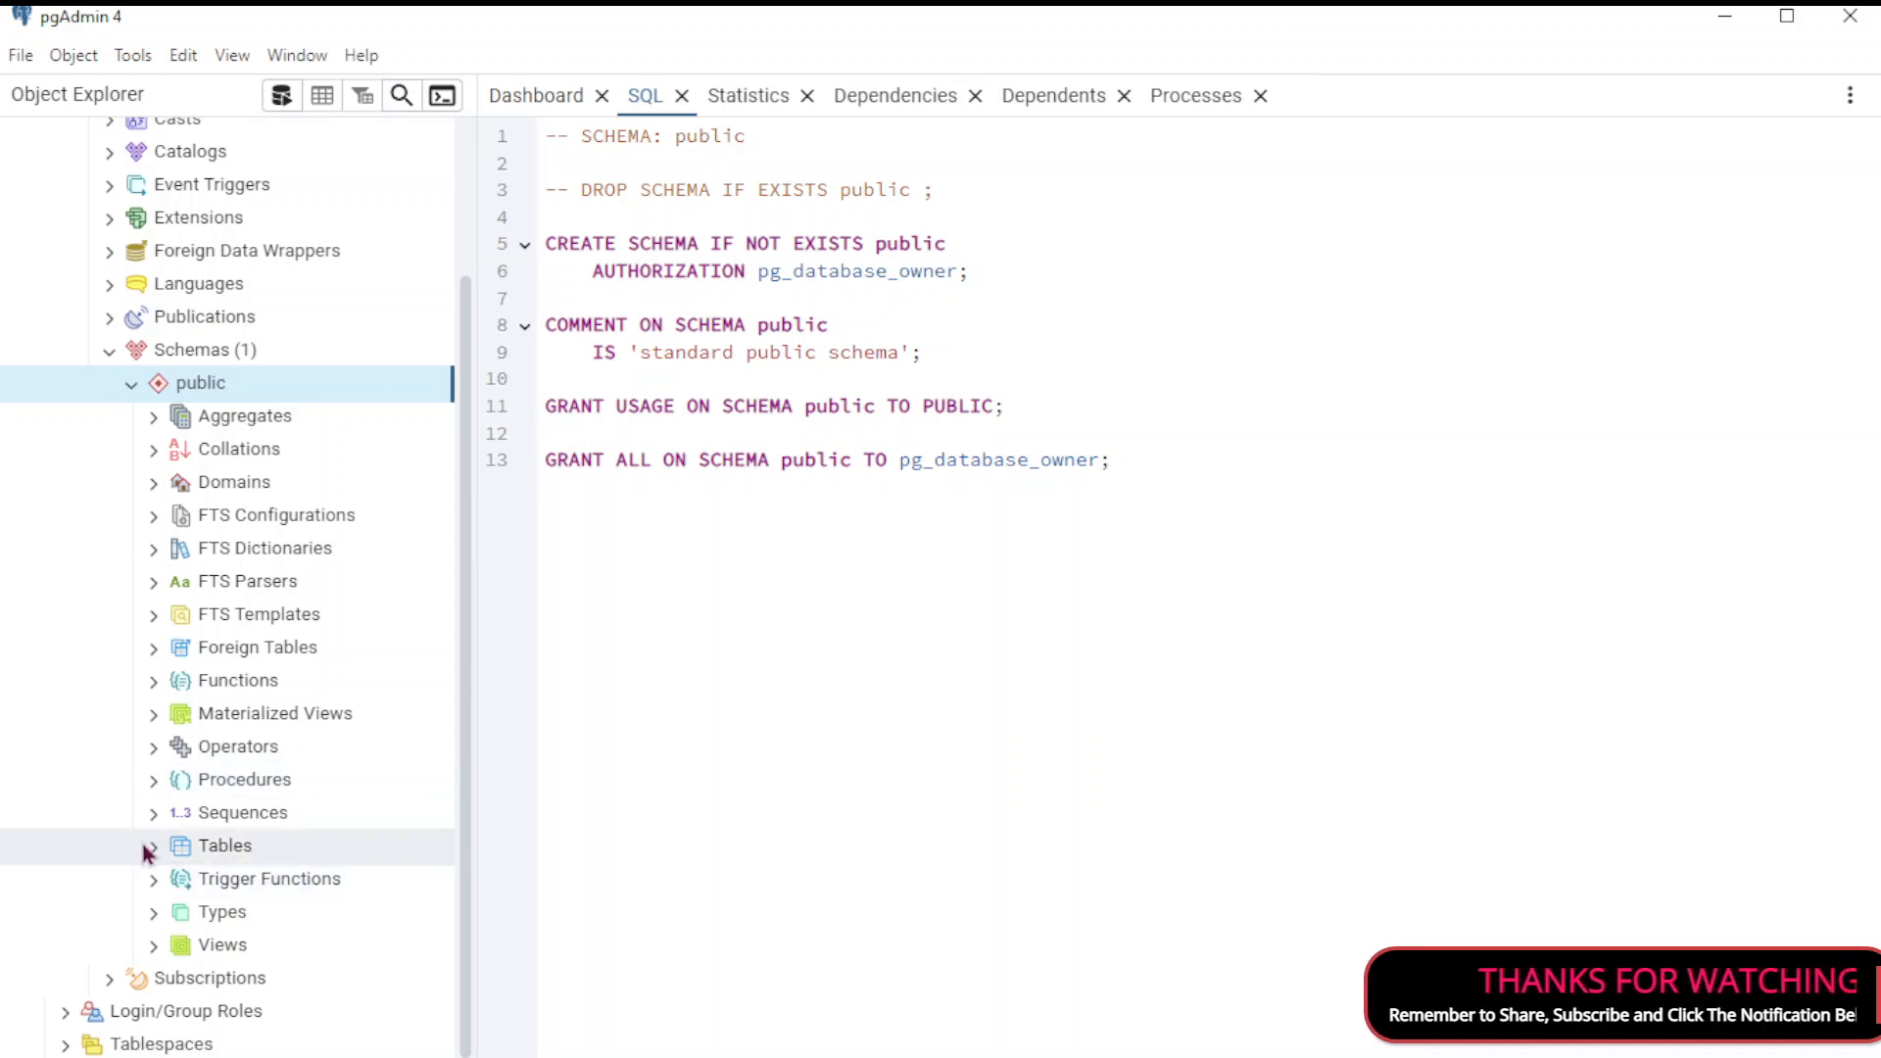
scroll(443, 774, down, 1)
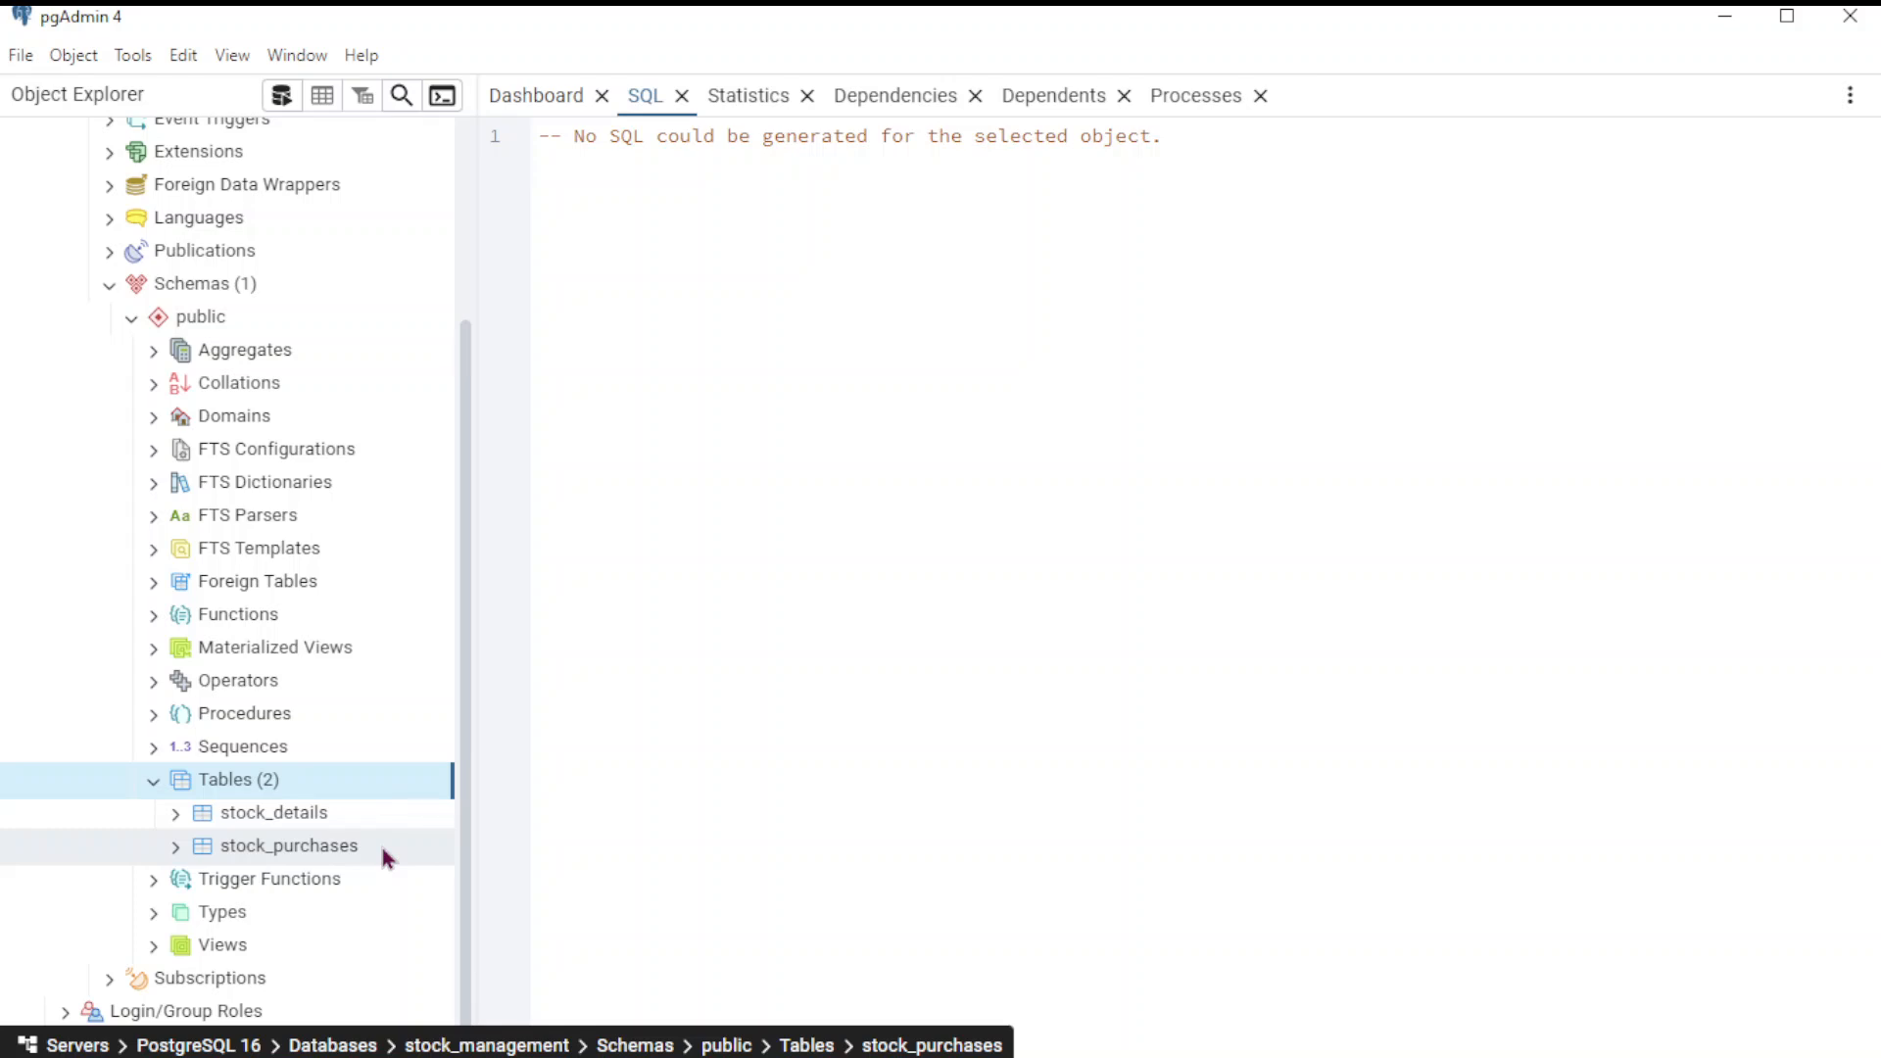
scroll(363, 377, up, 3)
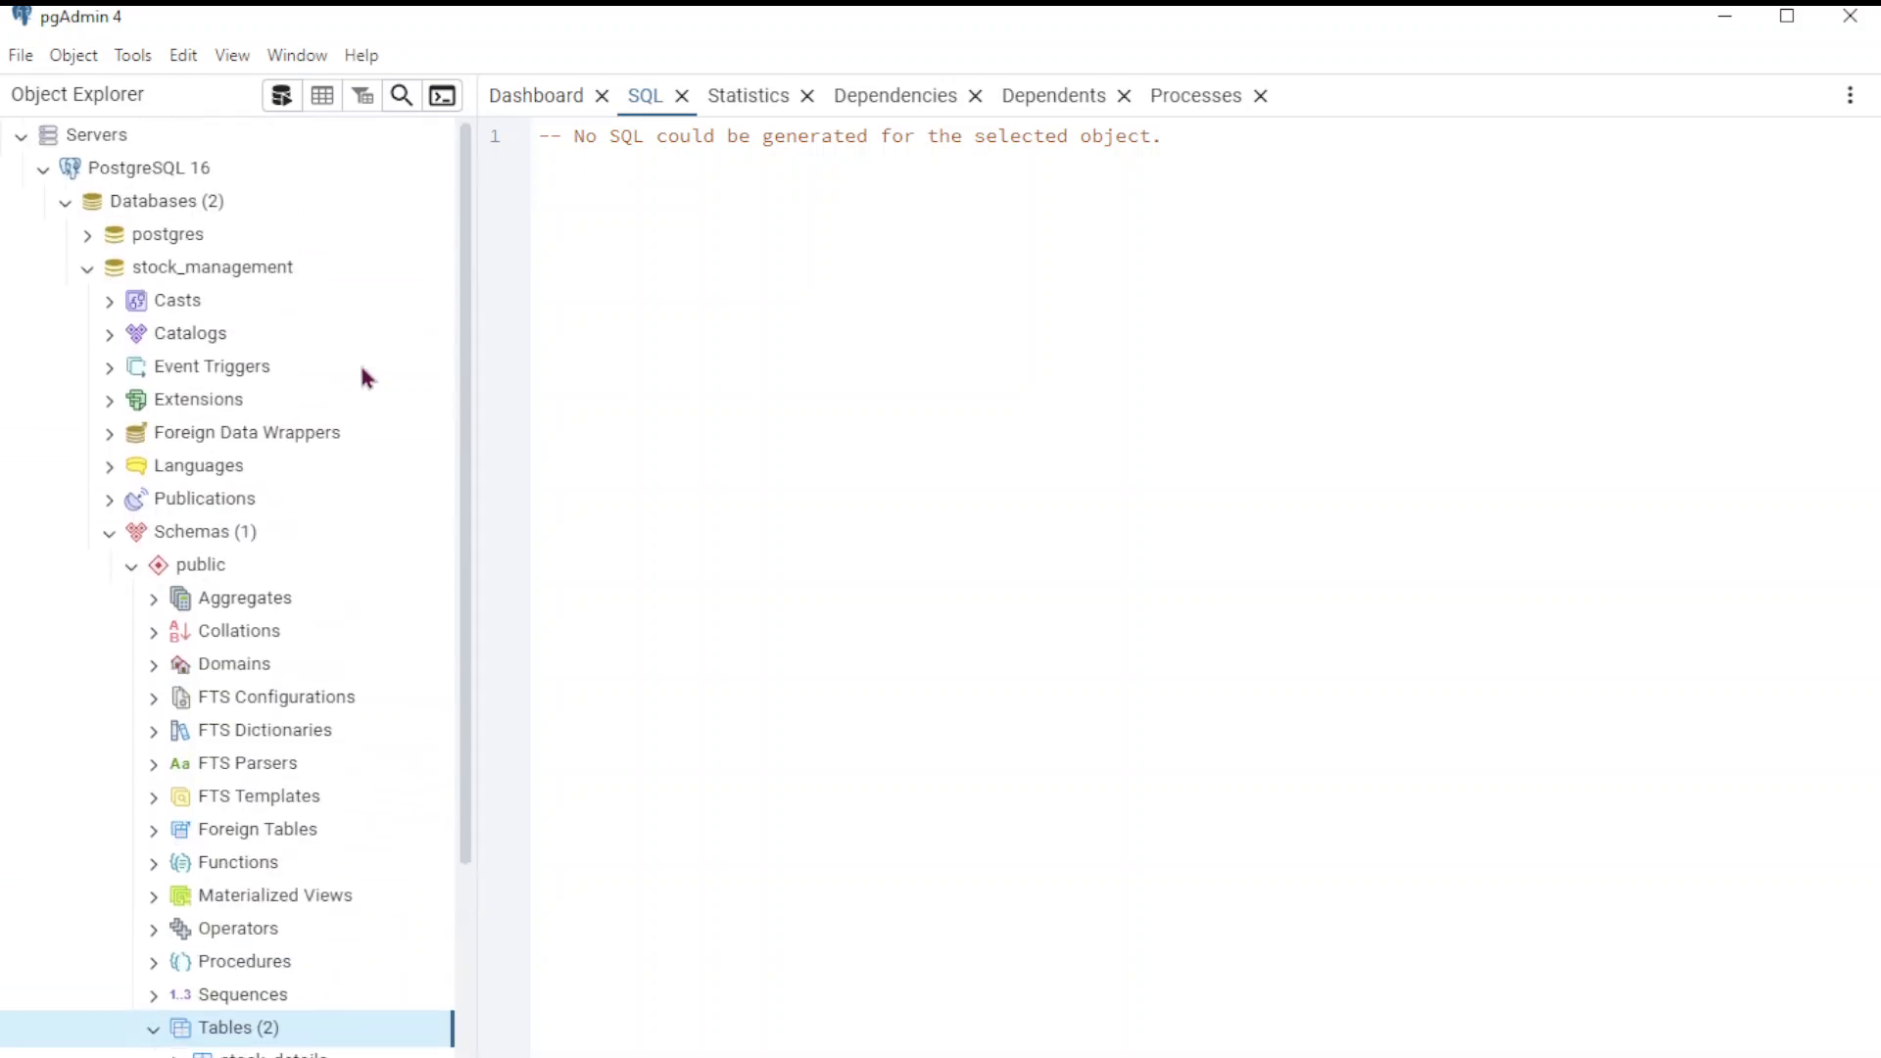
click(110, 532)
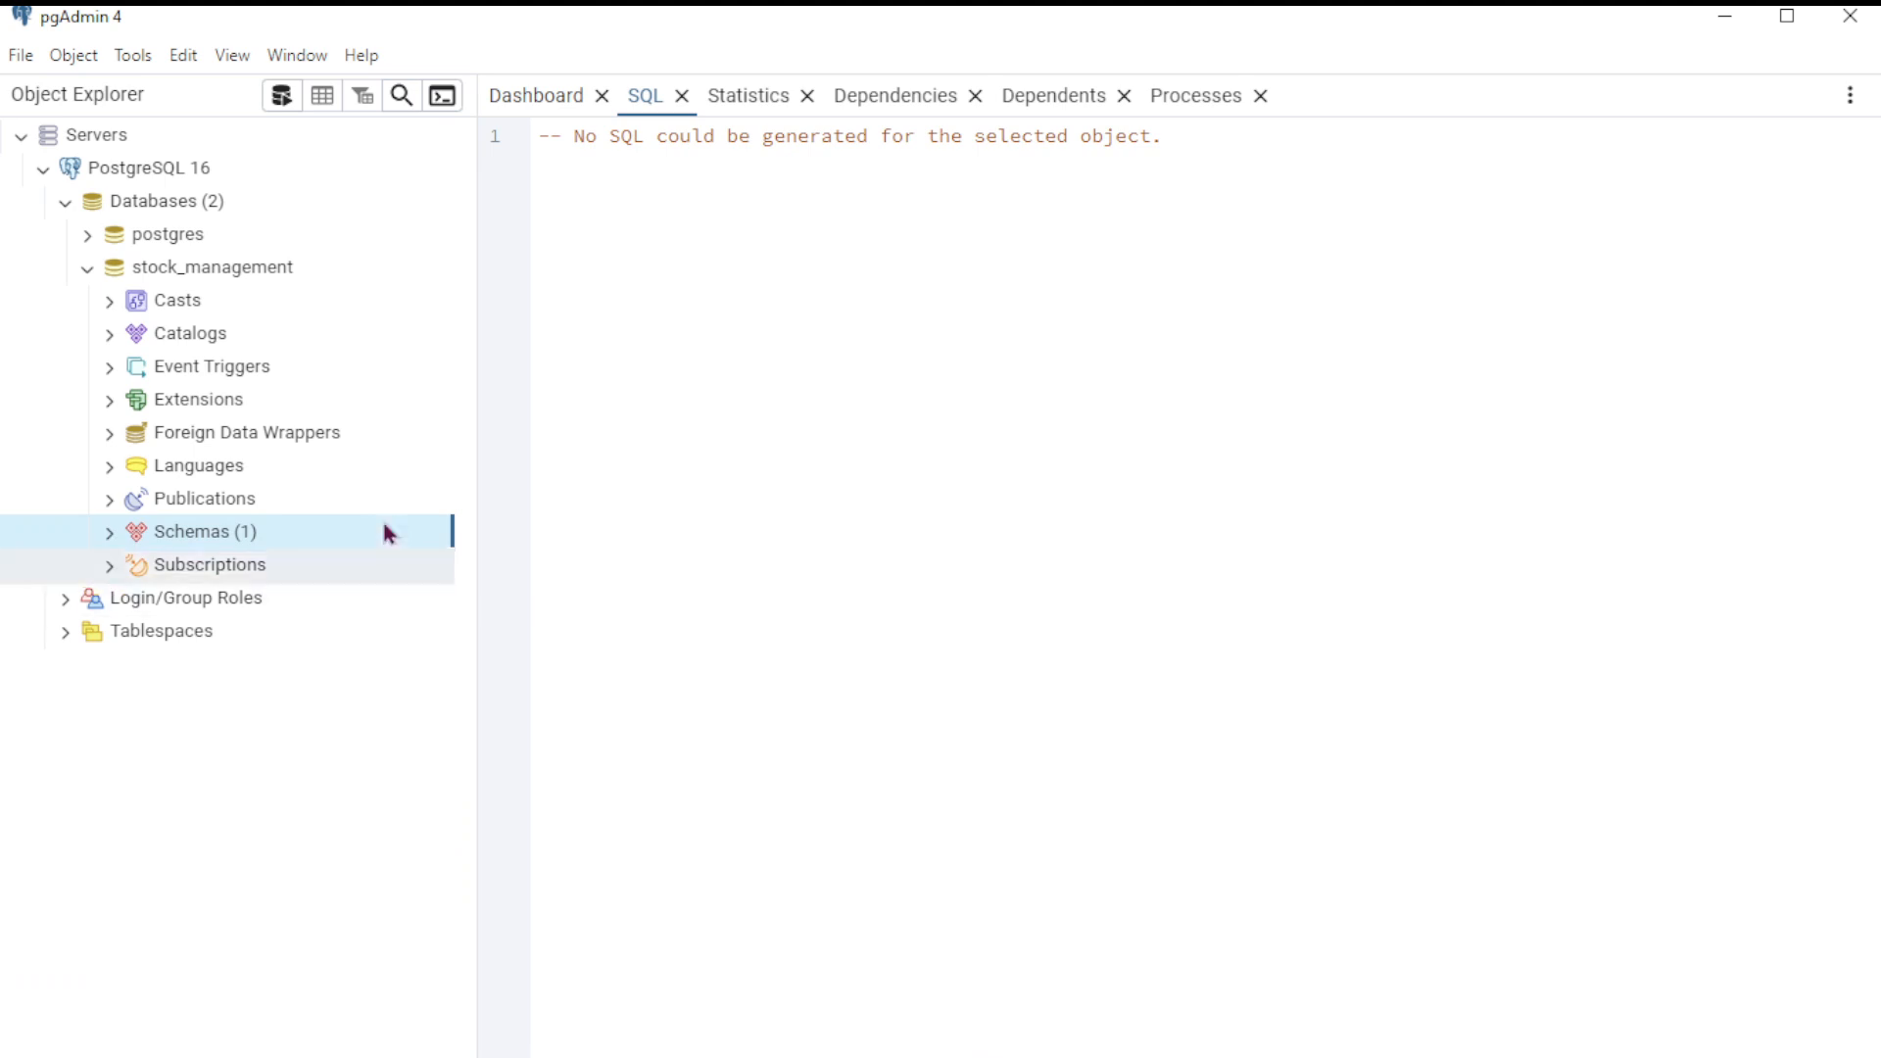
mouse_move(171, 186)
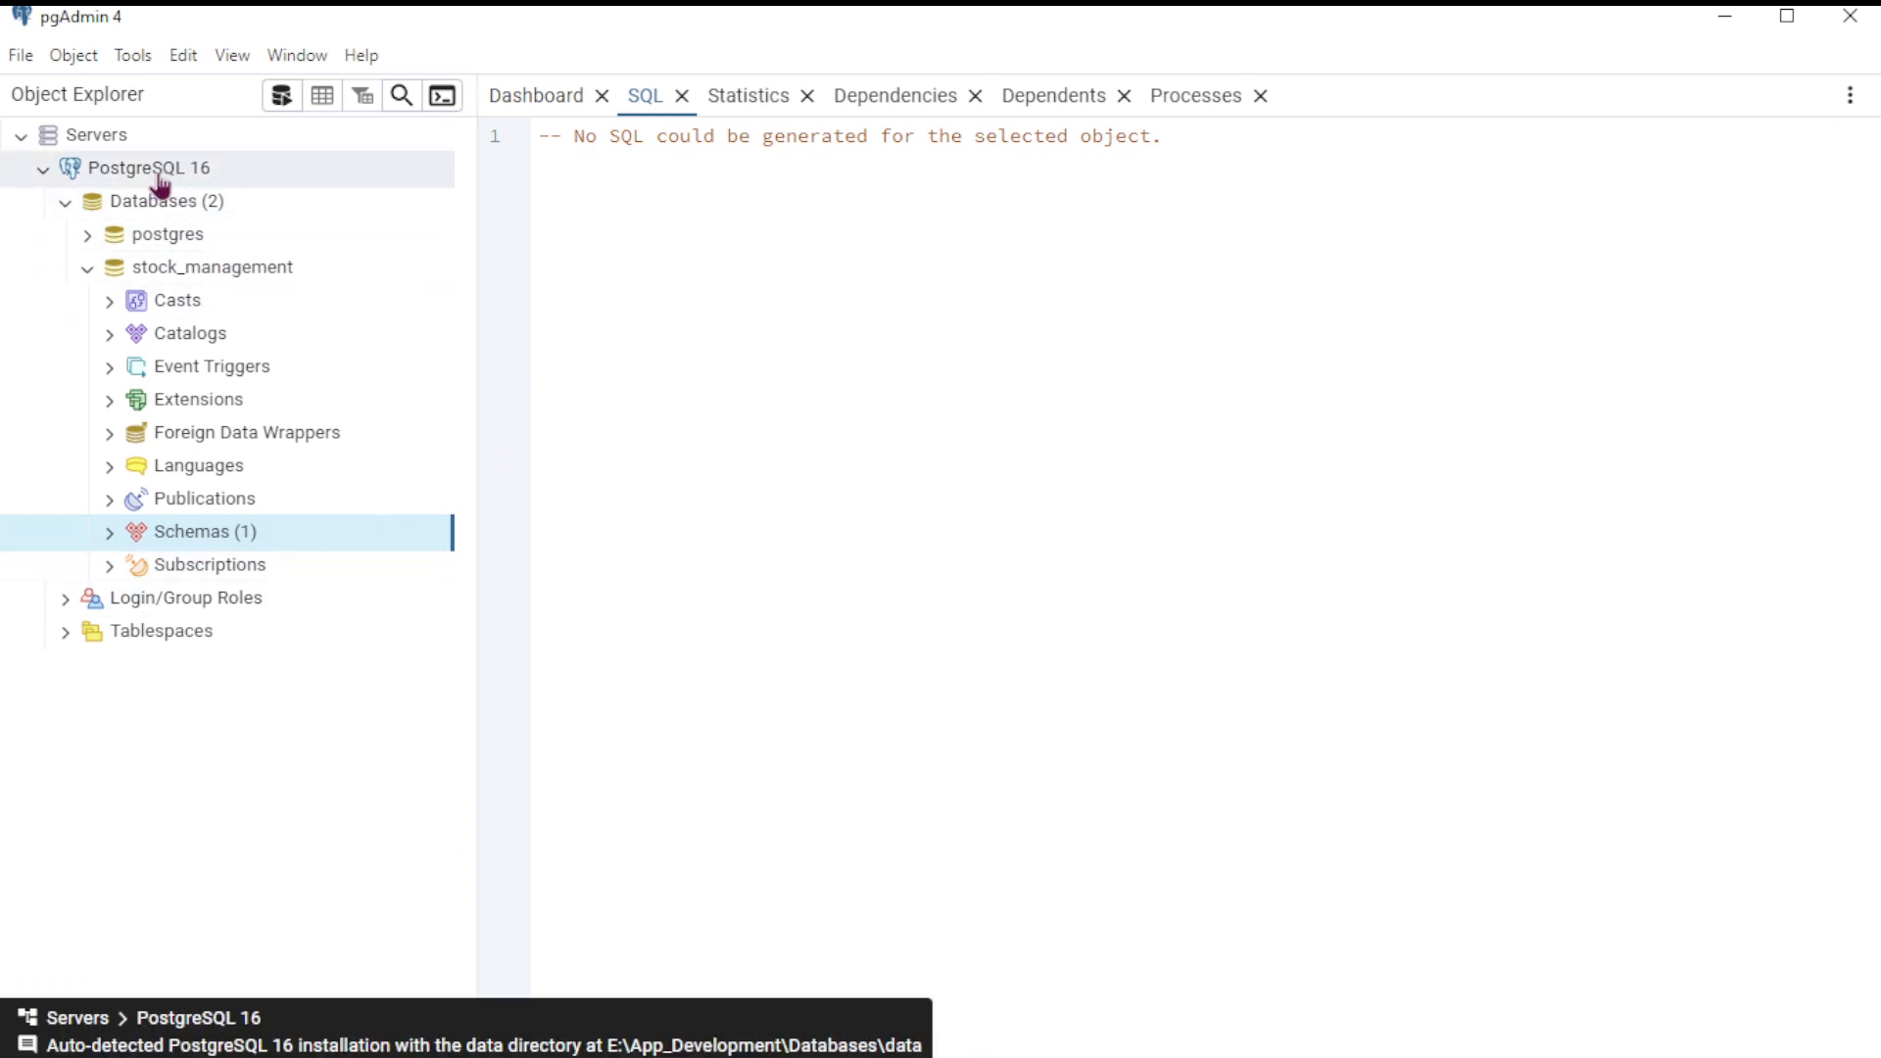
right_click(196, 186)
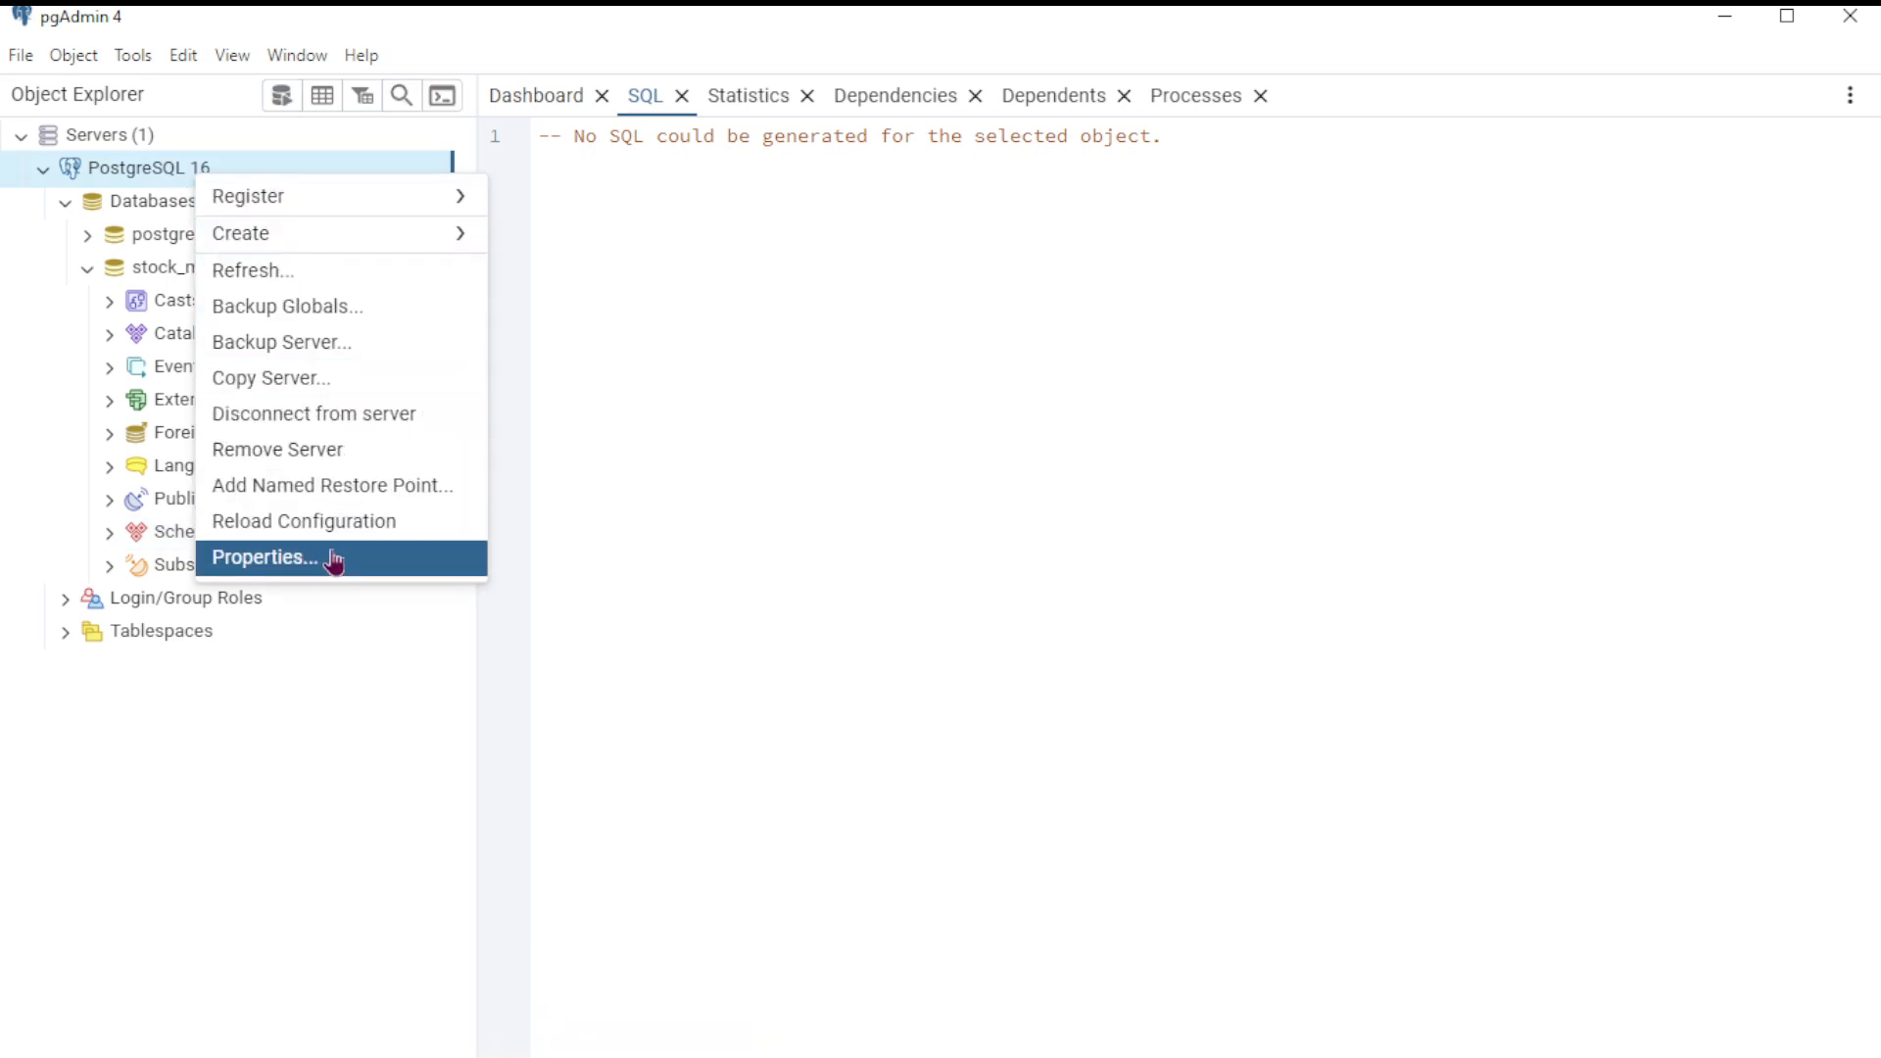
click(266, 566)
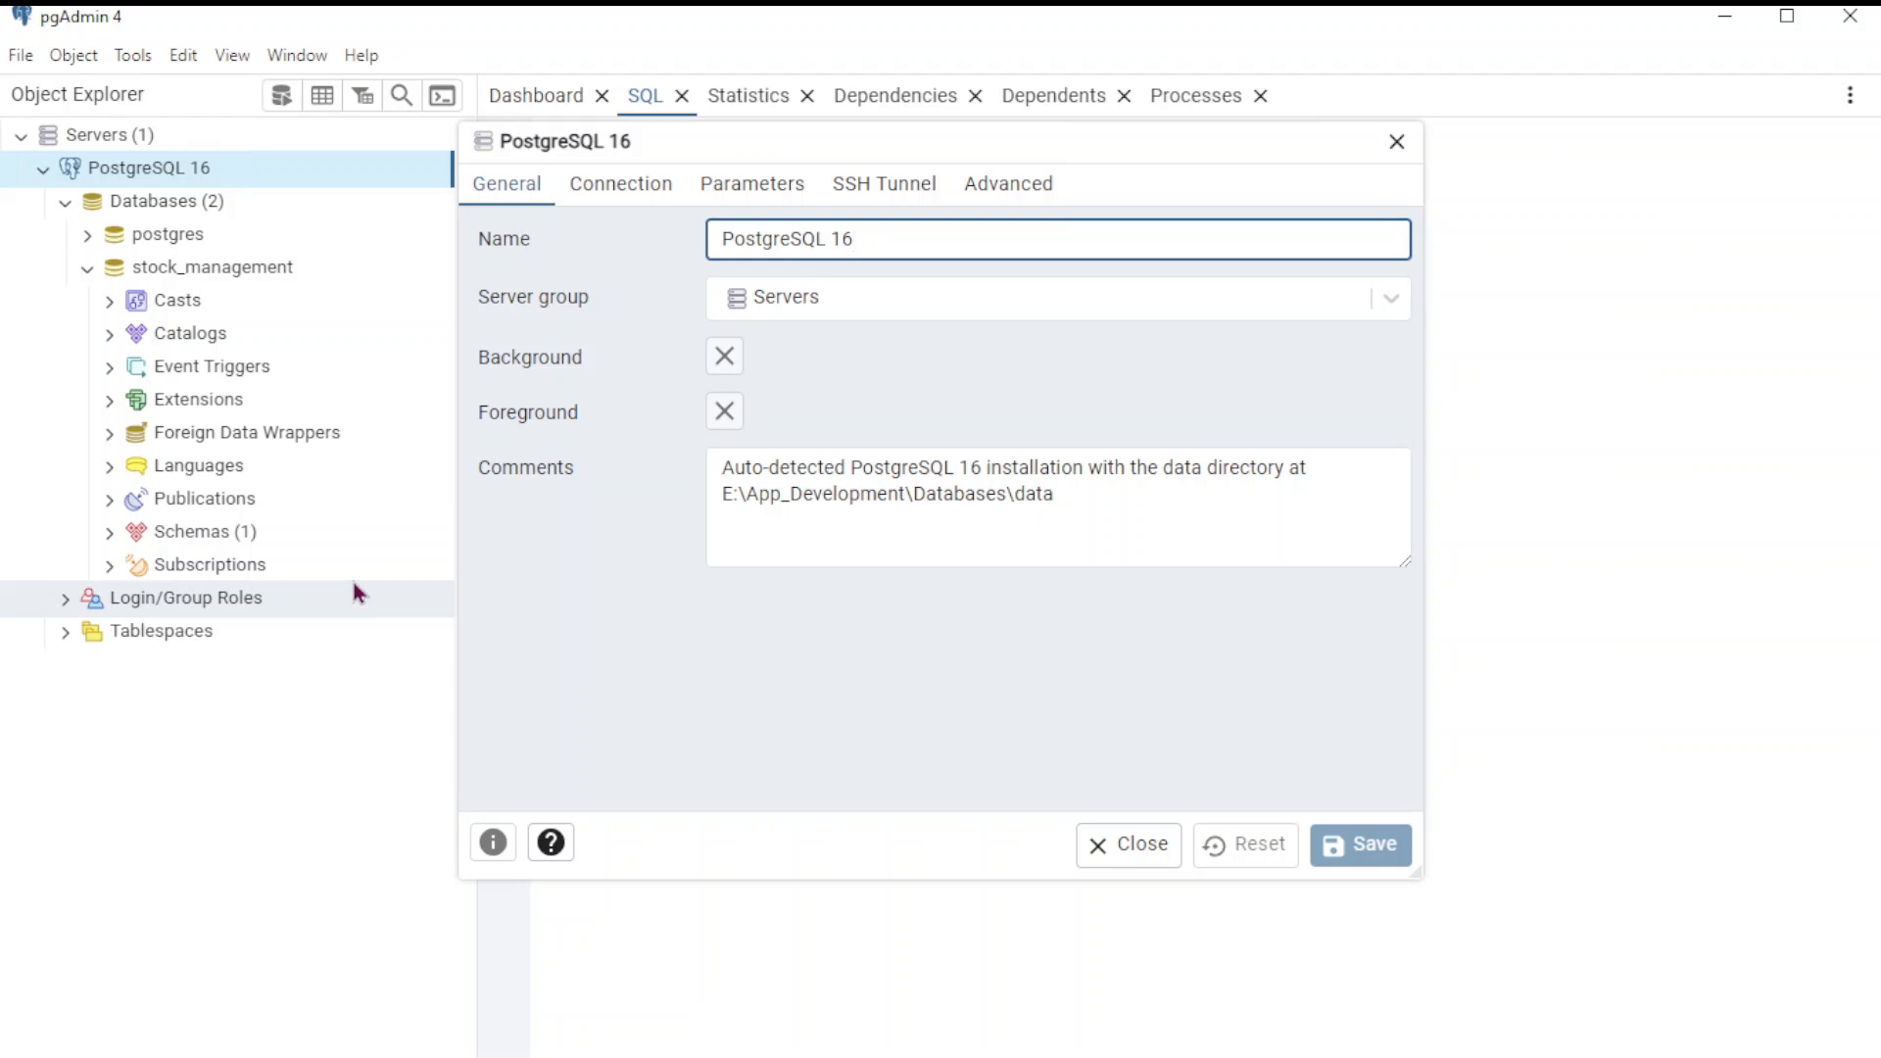
click(619, 193)
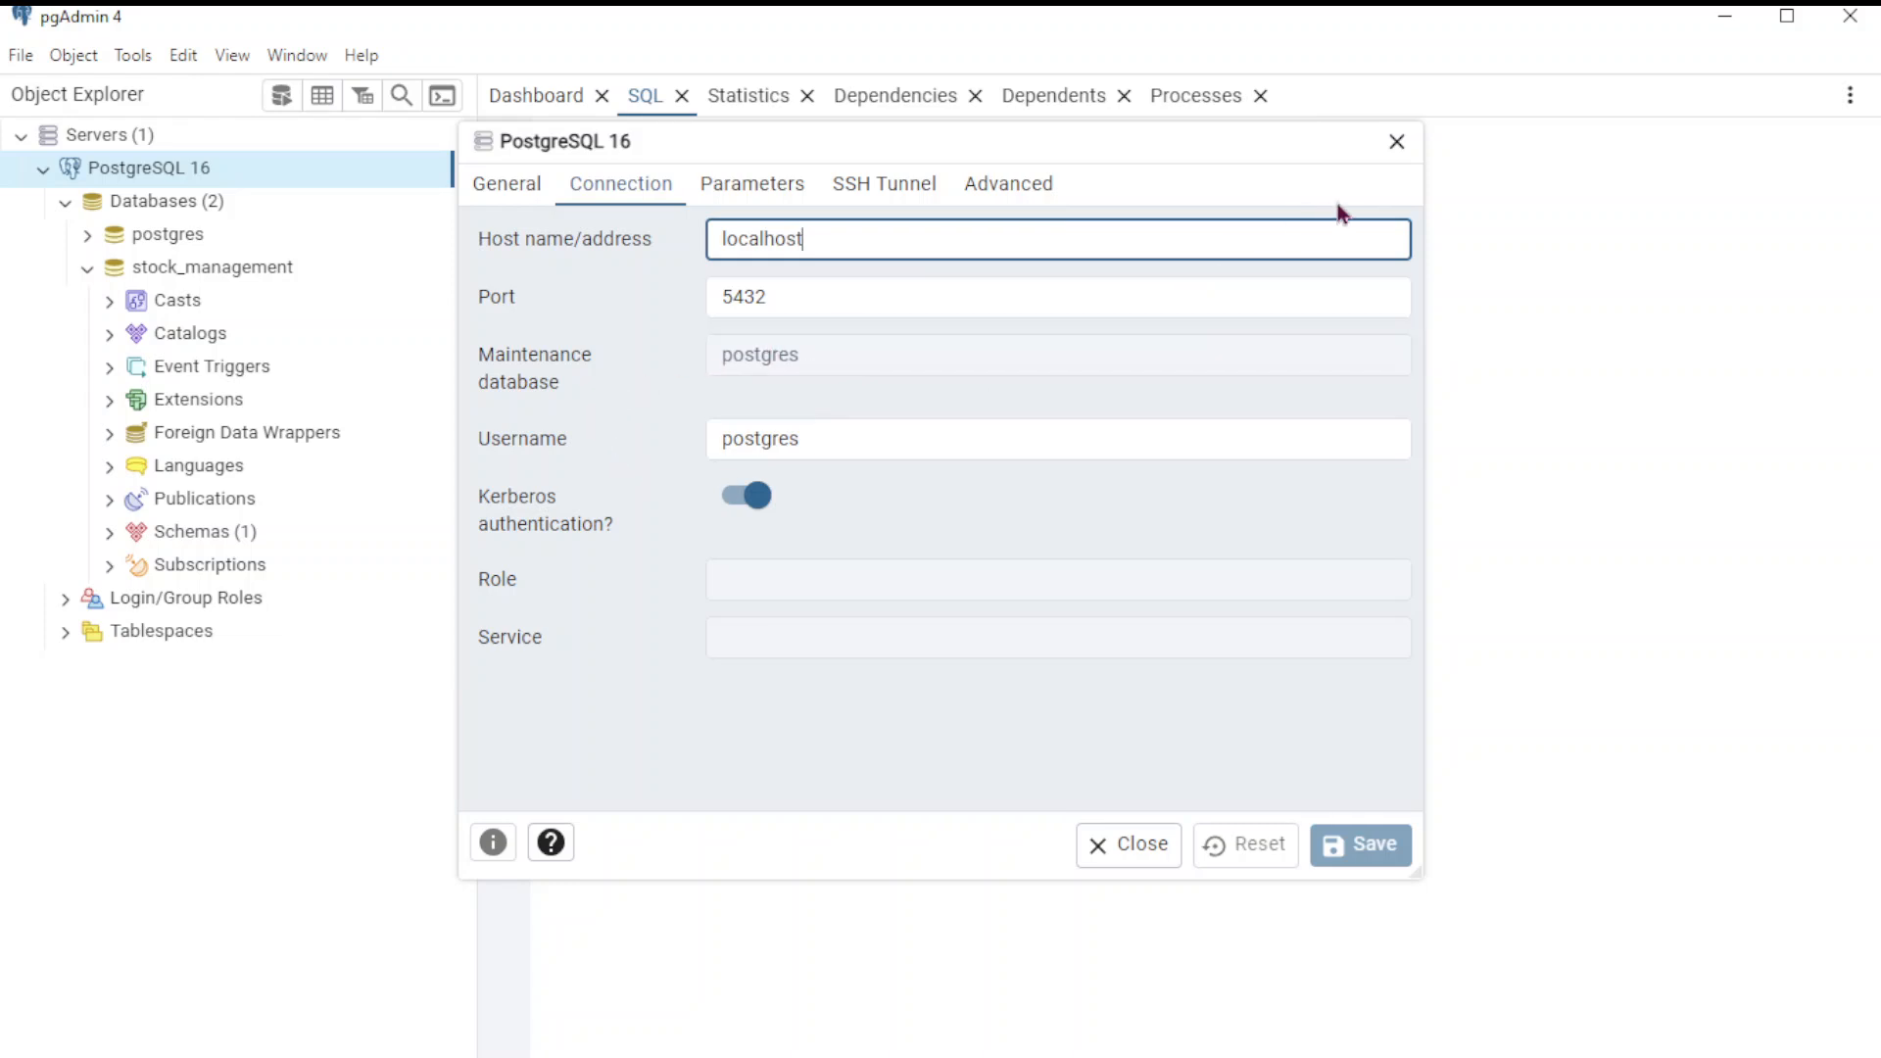
click(1399, 145)
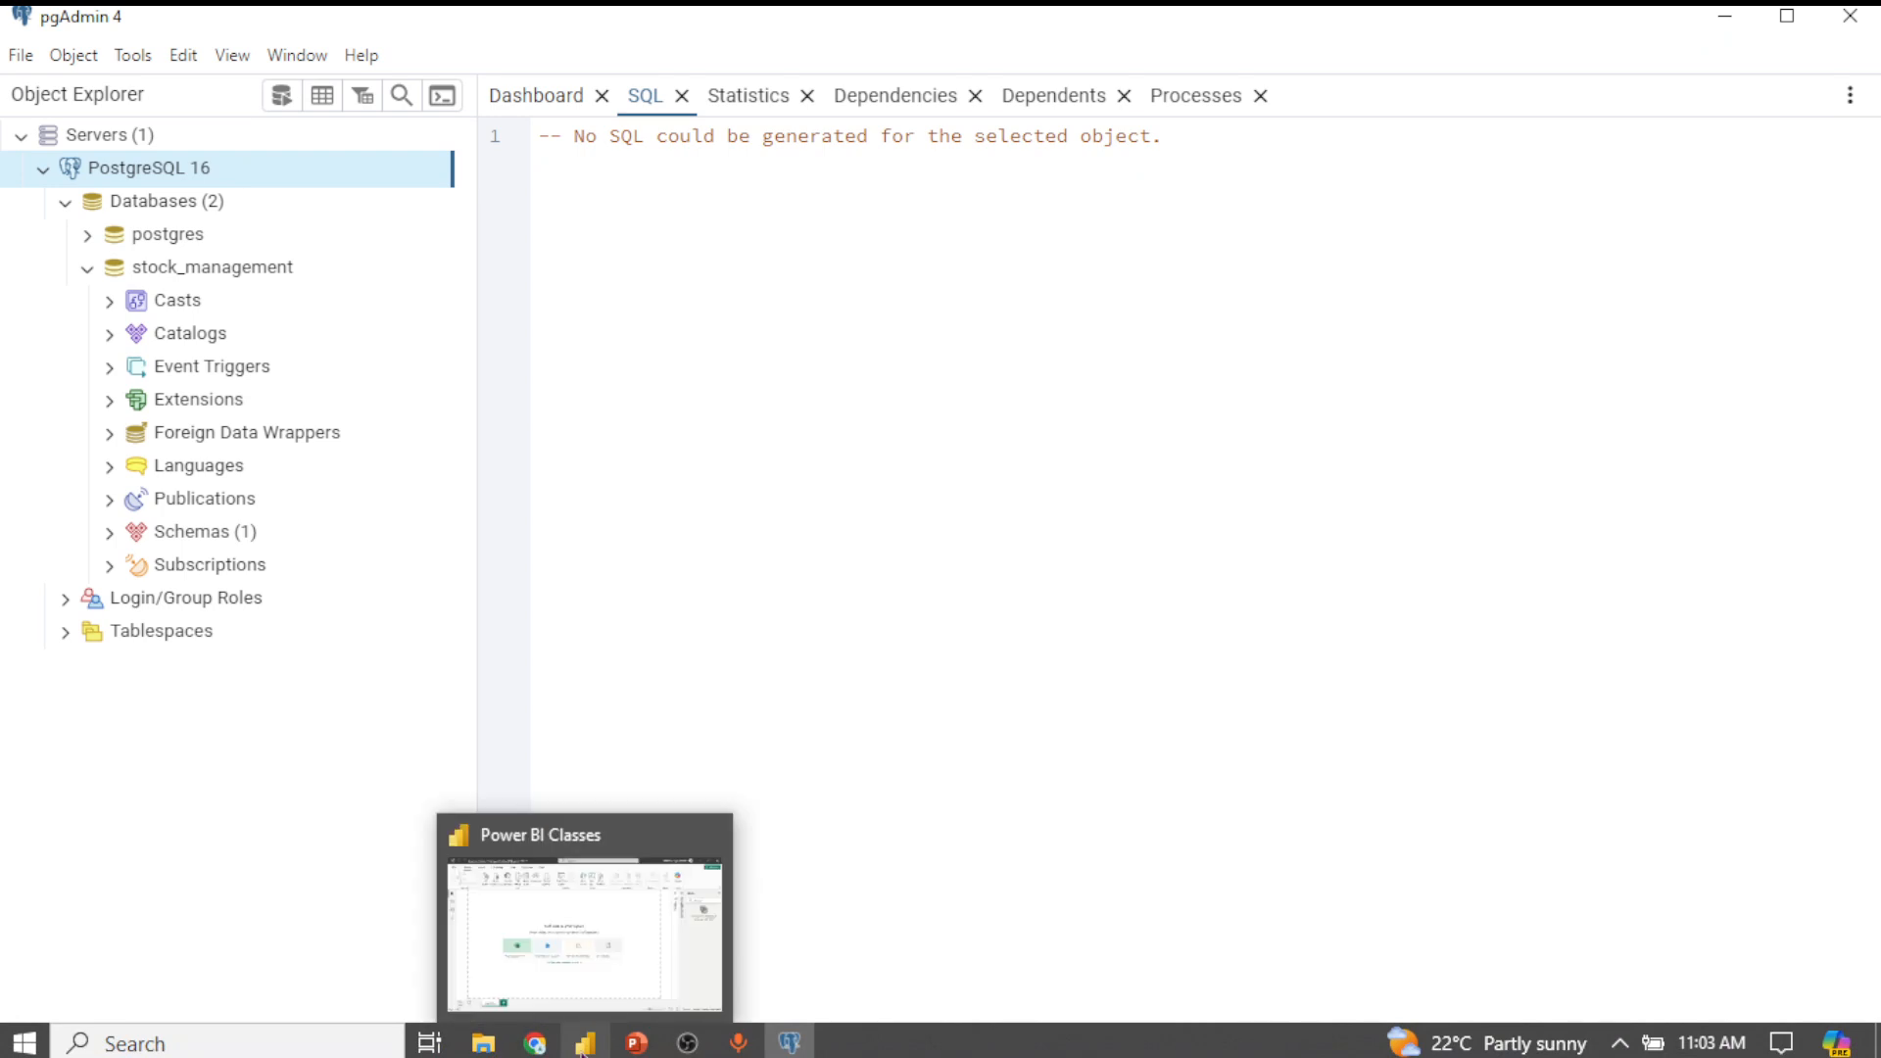
Back in Power BI Desktop, bring up the Get Data dialog listing every connector
click(585, 1043)
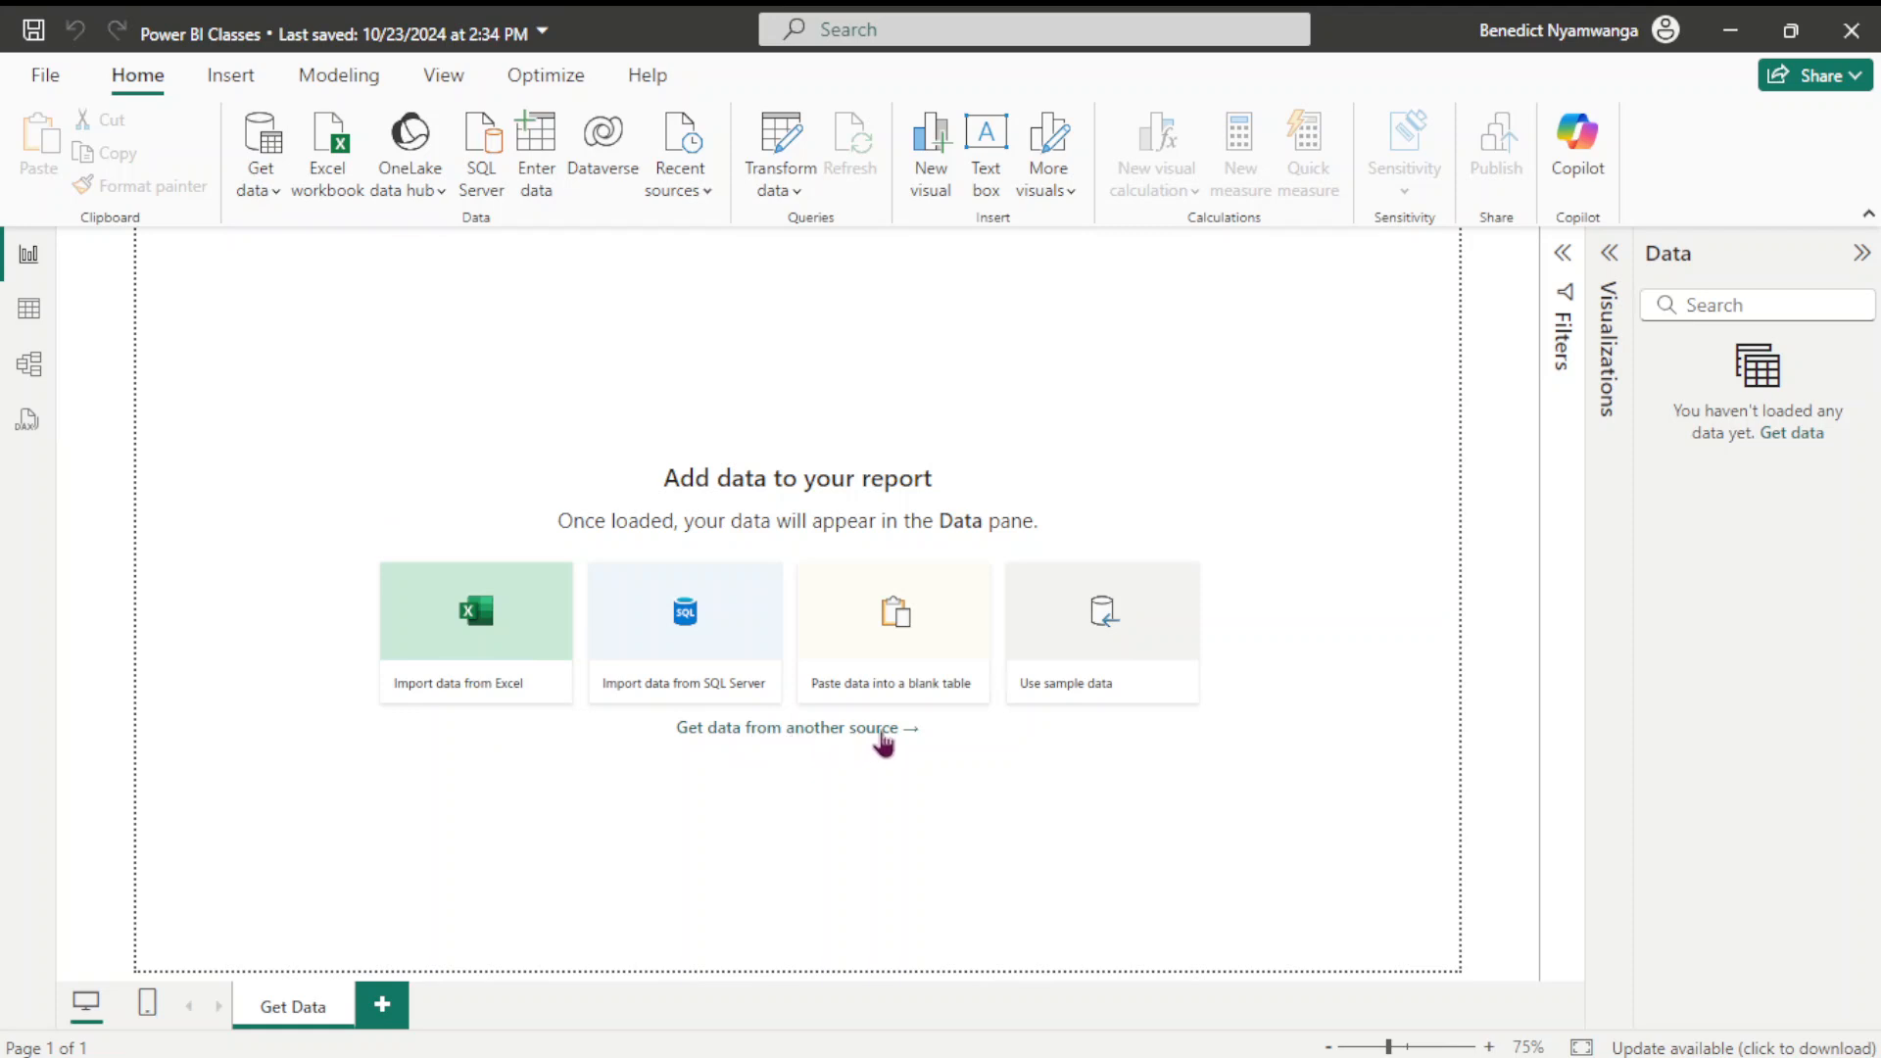
click(843, 737)
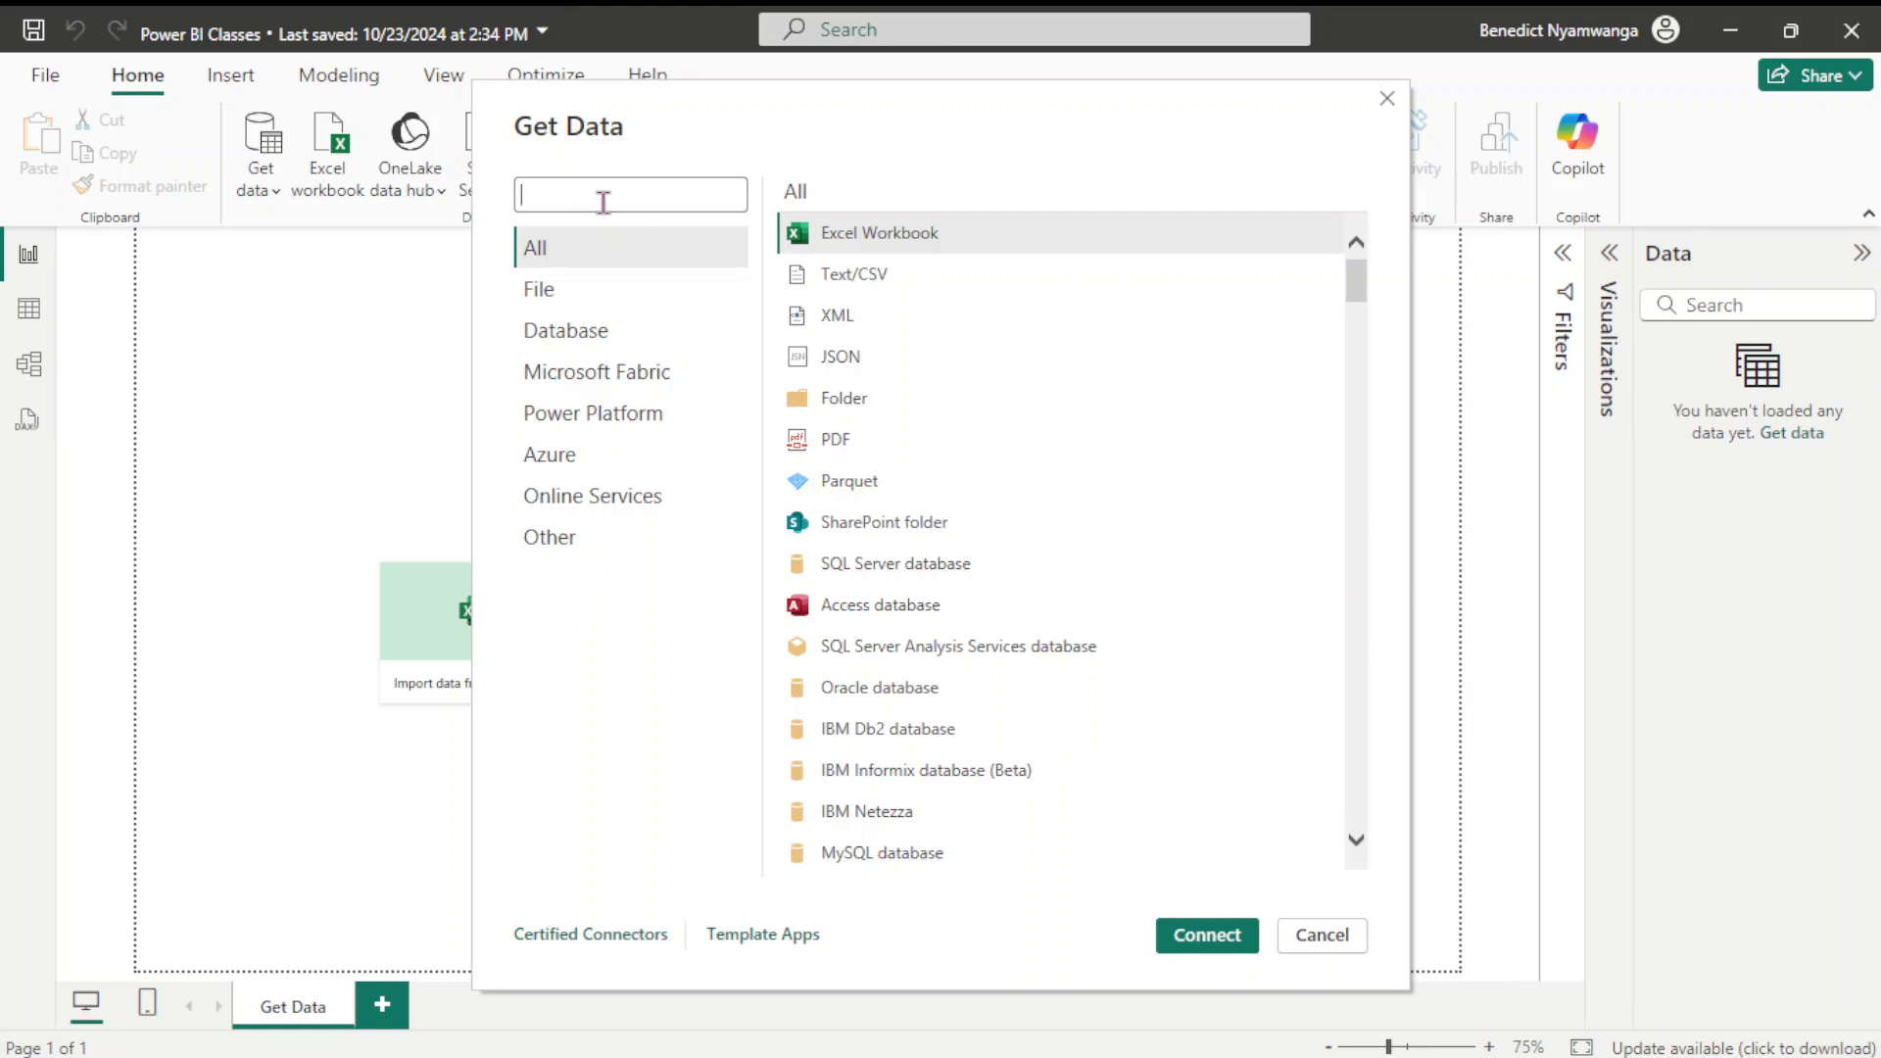
Filter connectors by 'postgres' and connect with the PostgreSQL database connector
click(604, 203)
text(postg)
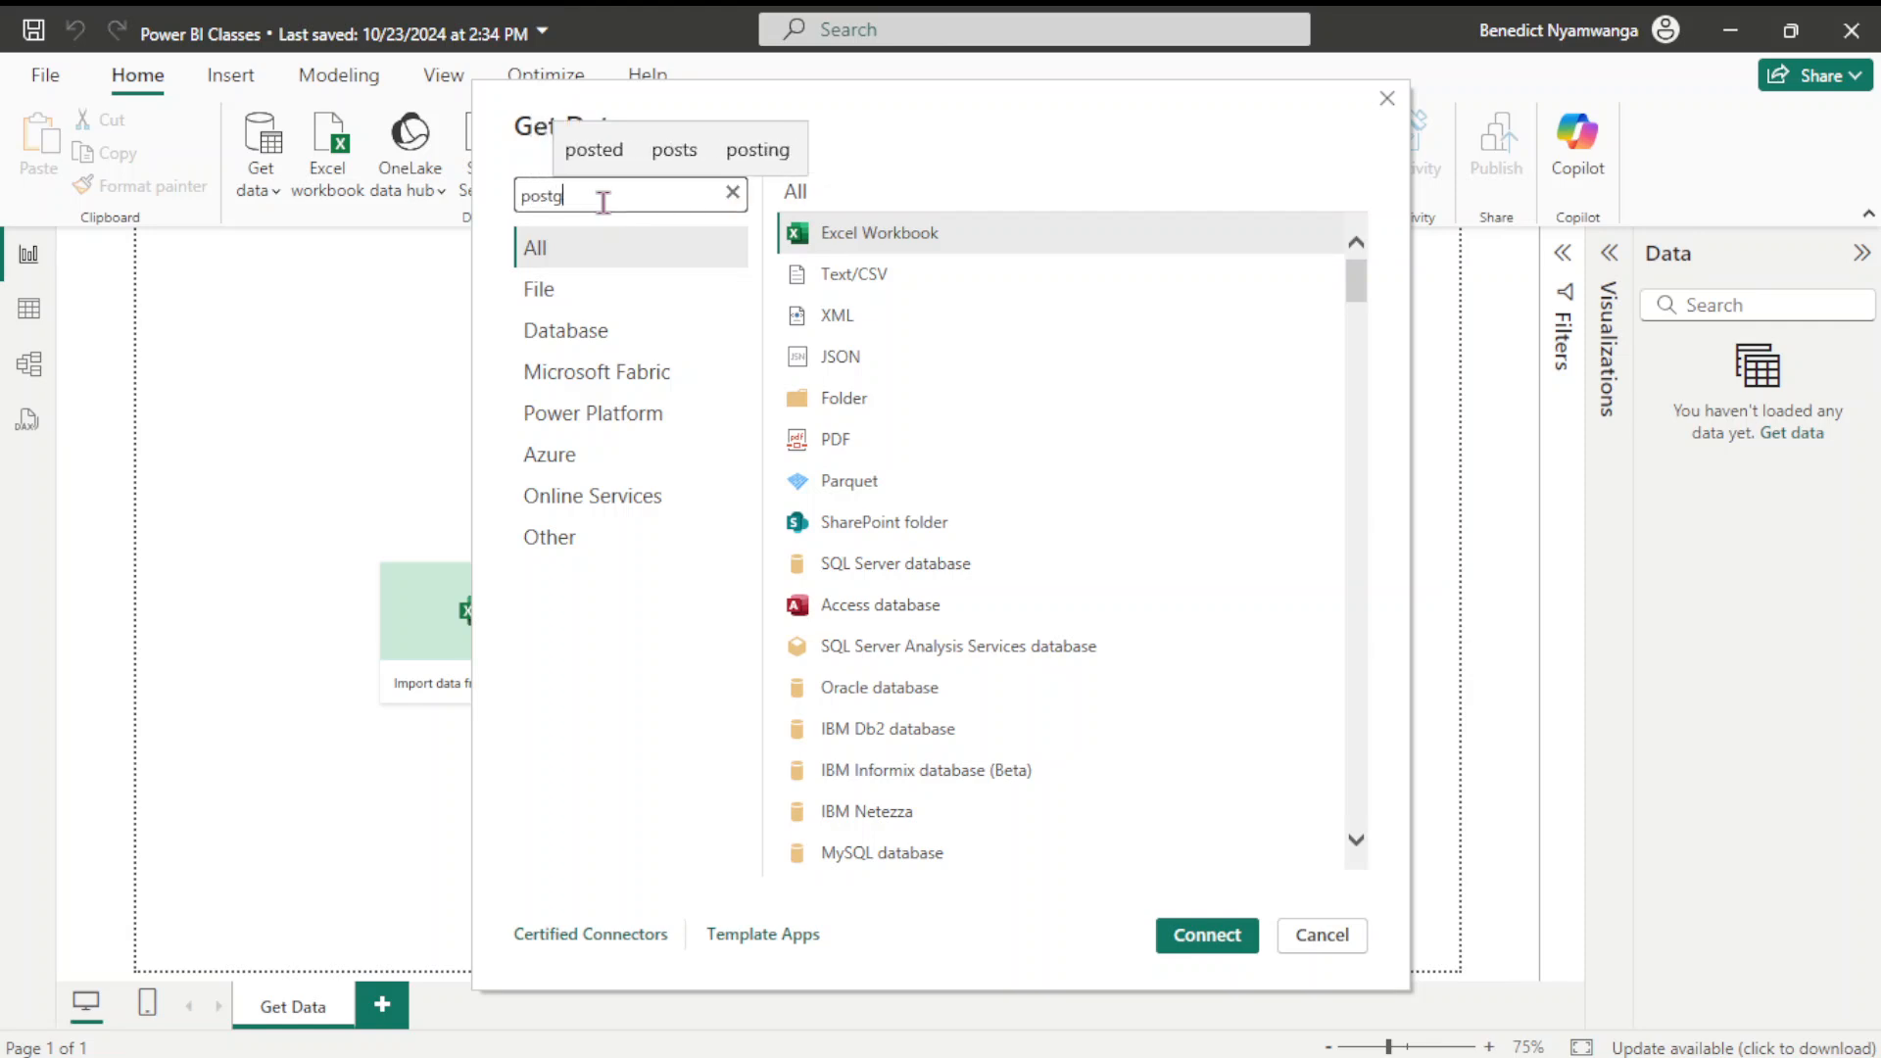
text(res)
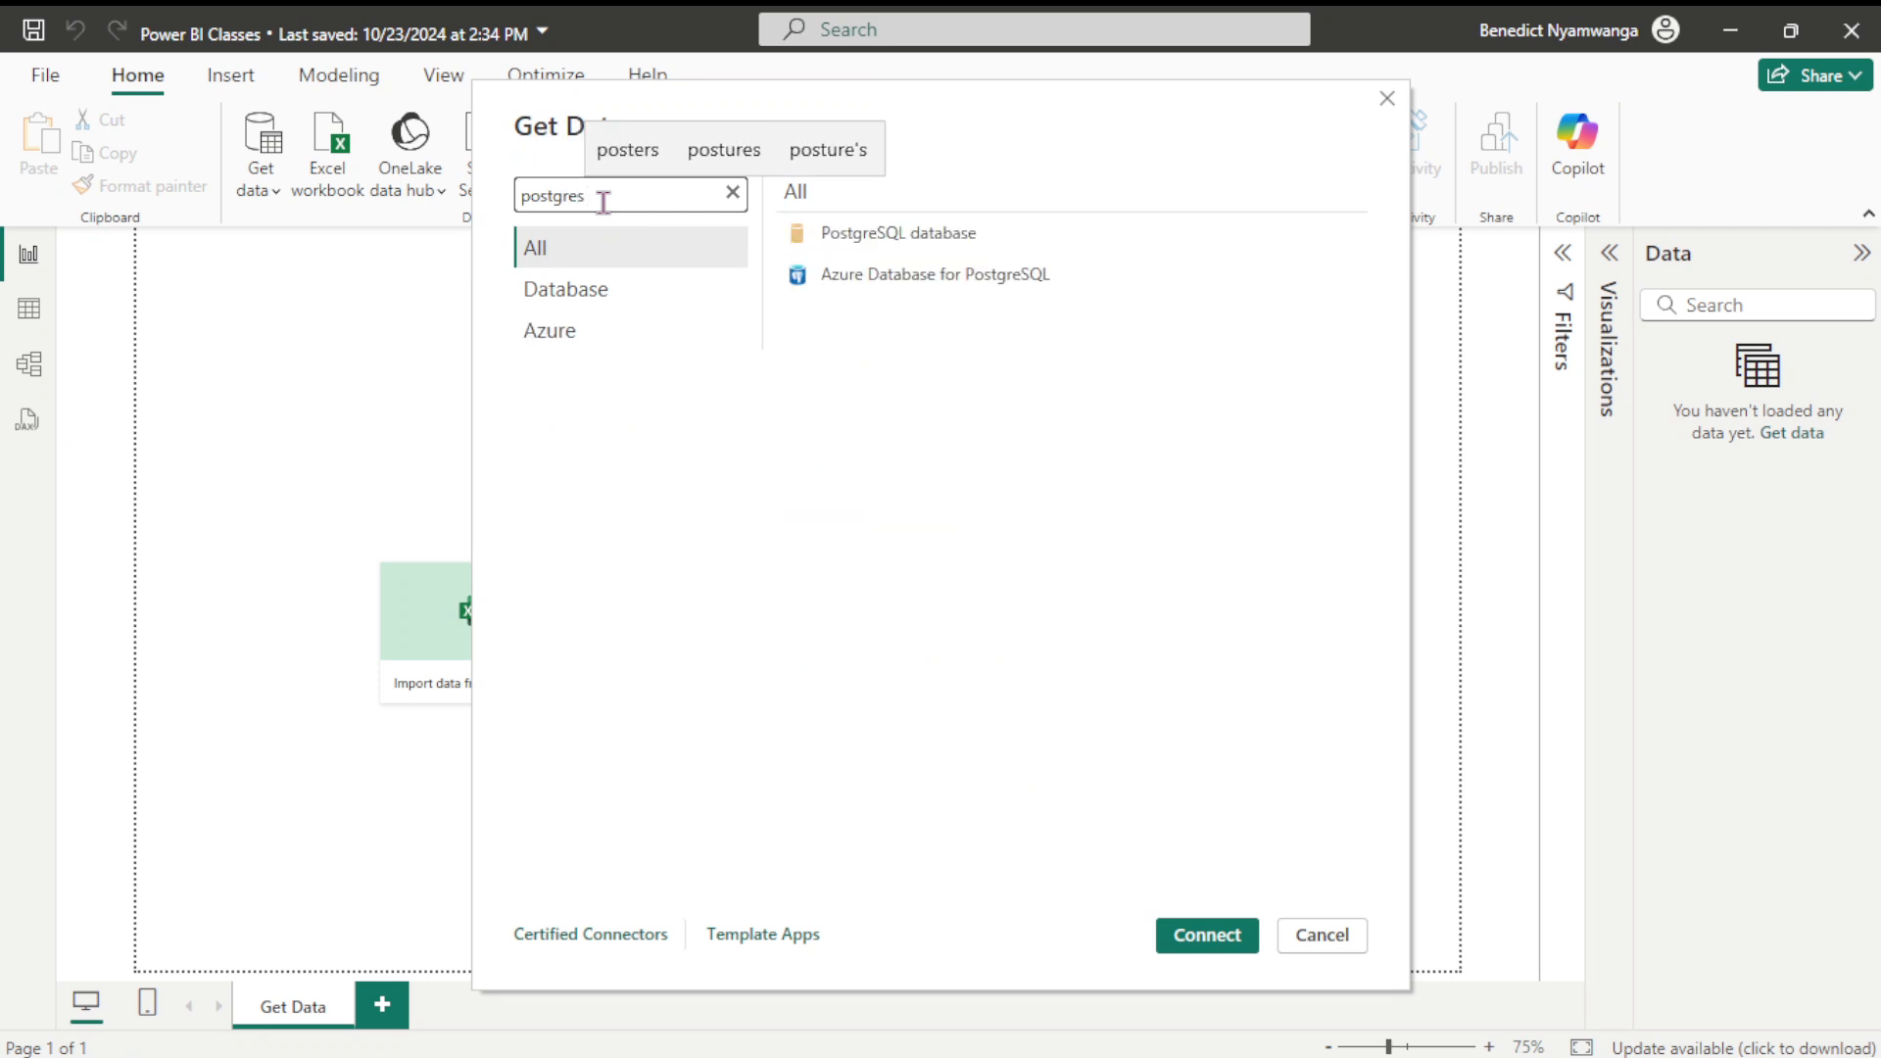
click(918, 237)
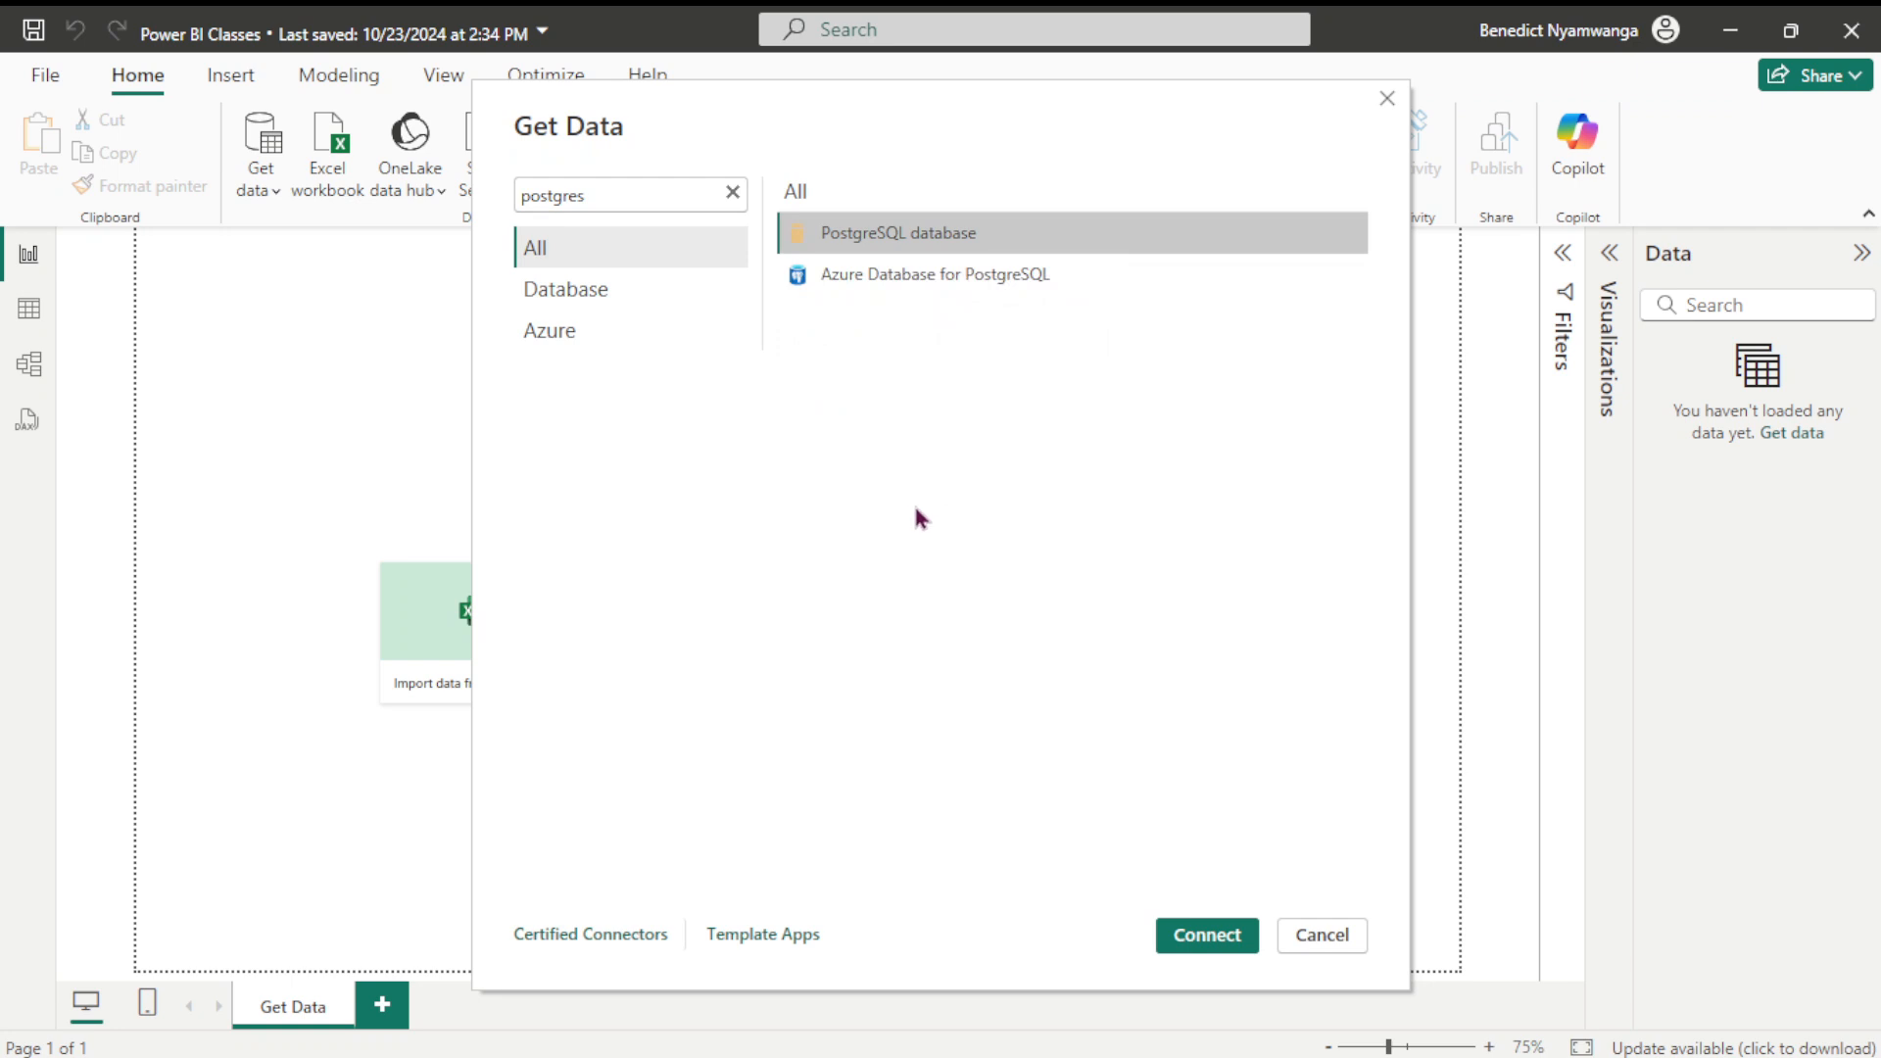
click(1198, 939)
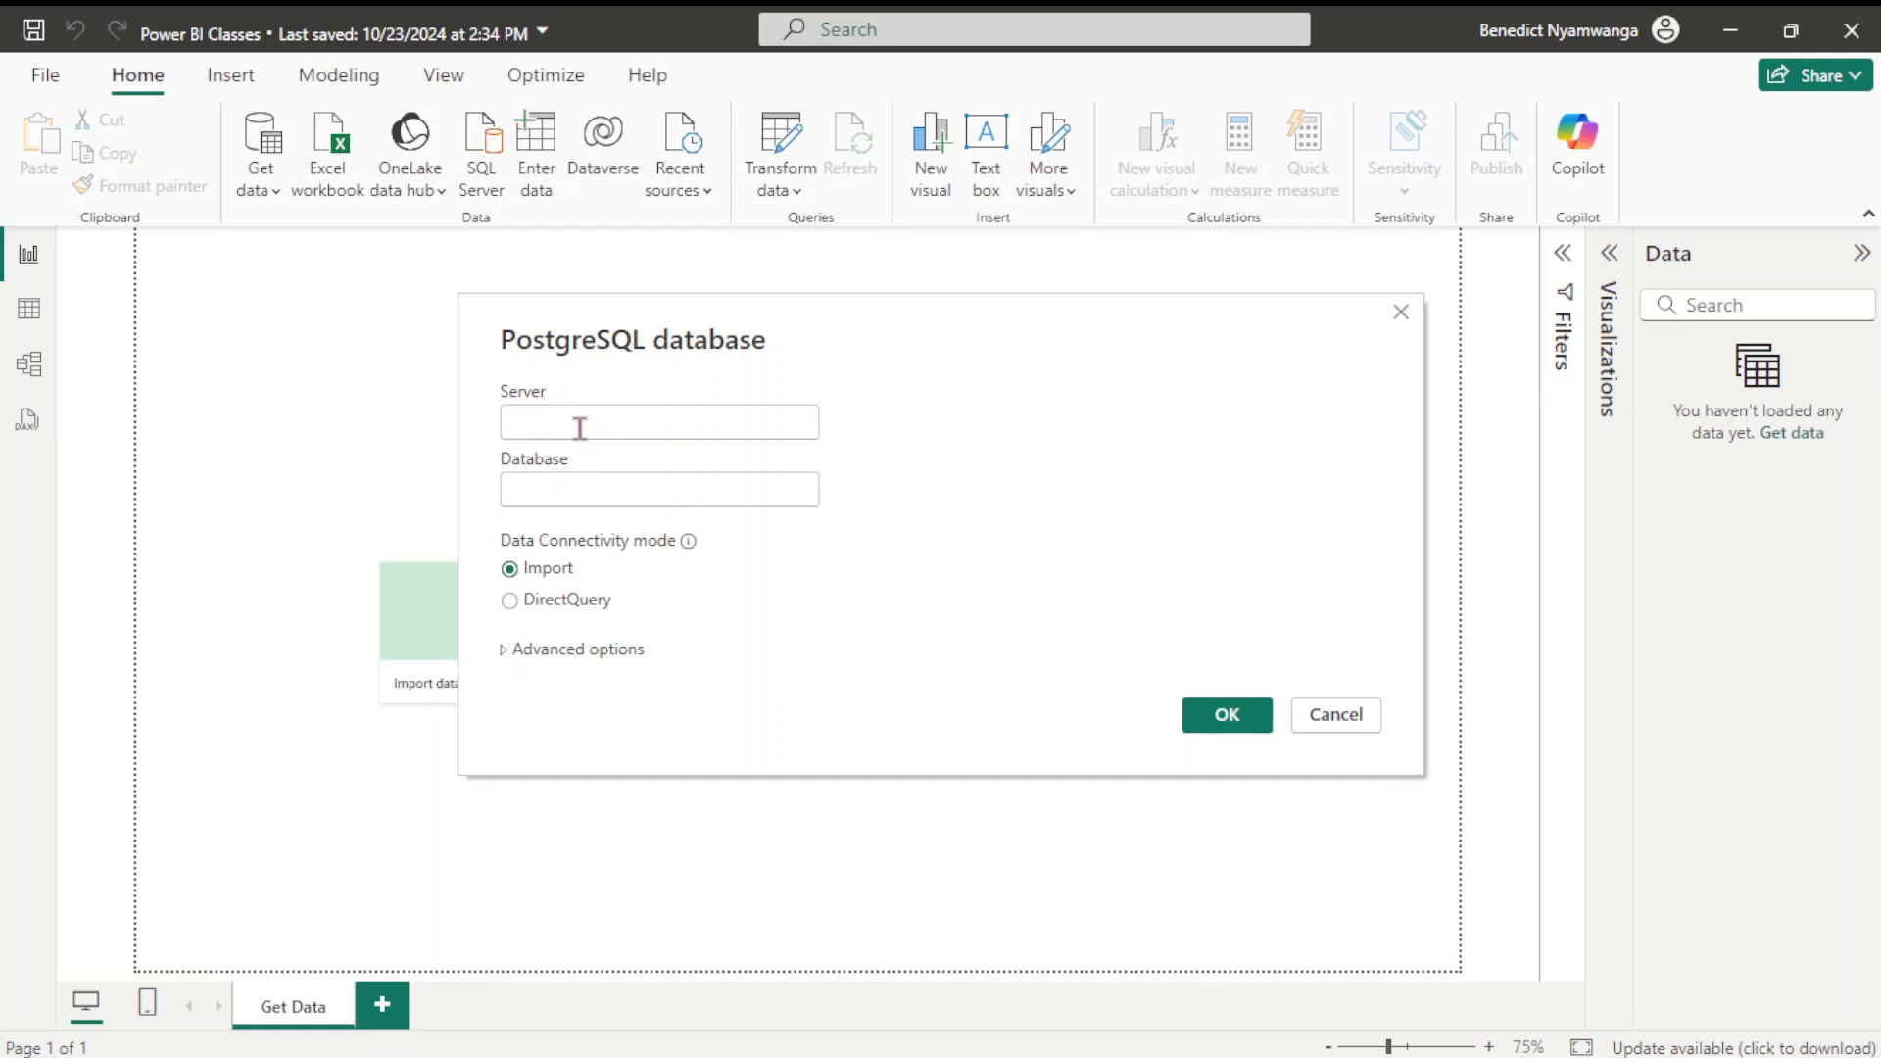
Enter server localhost:5432 and database stock_management in Import mode, opening the Navigator
text(localhost)
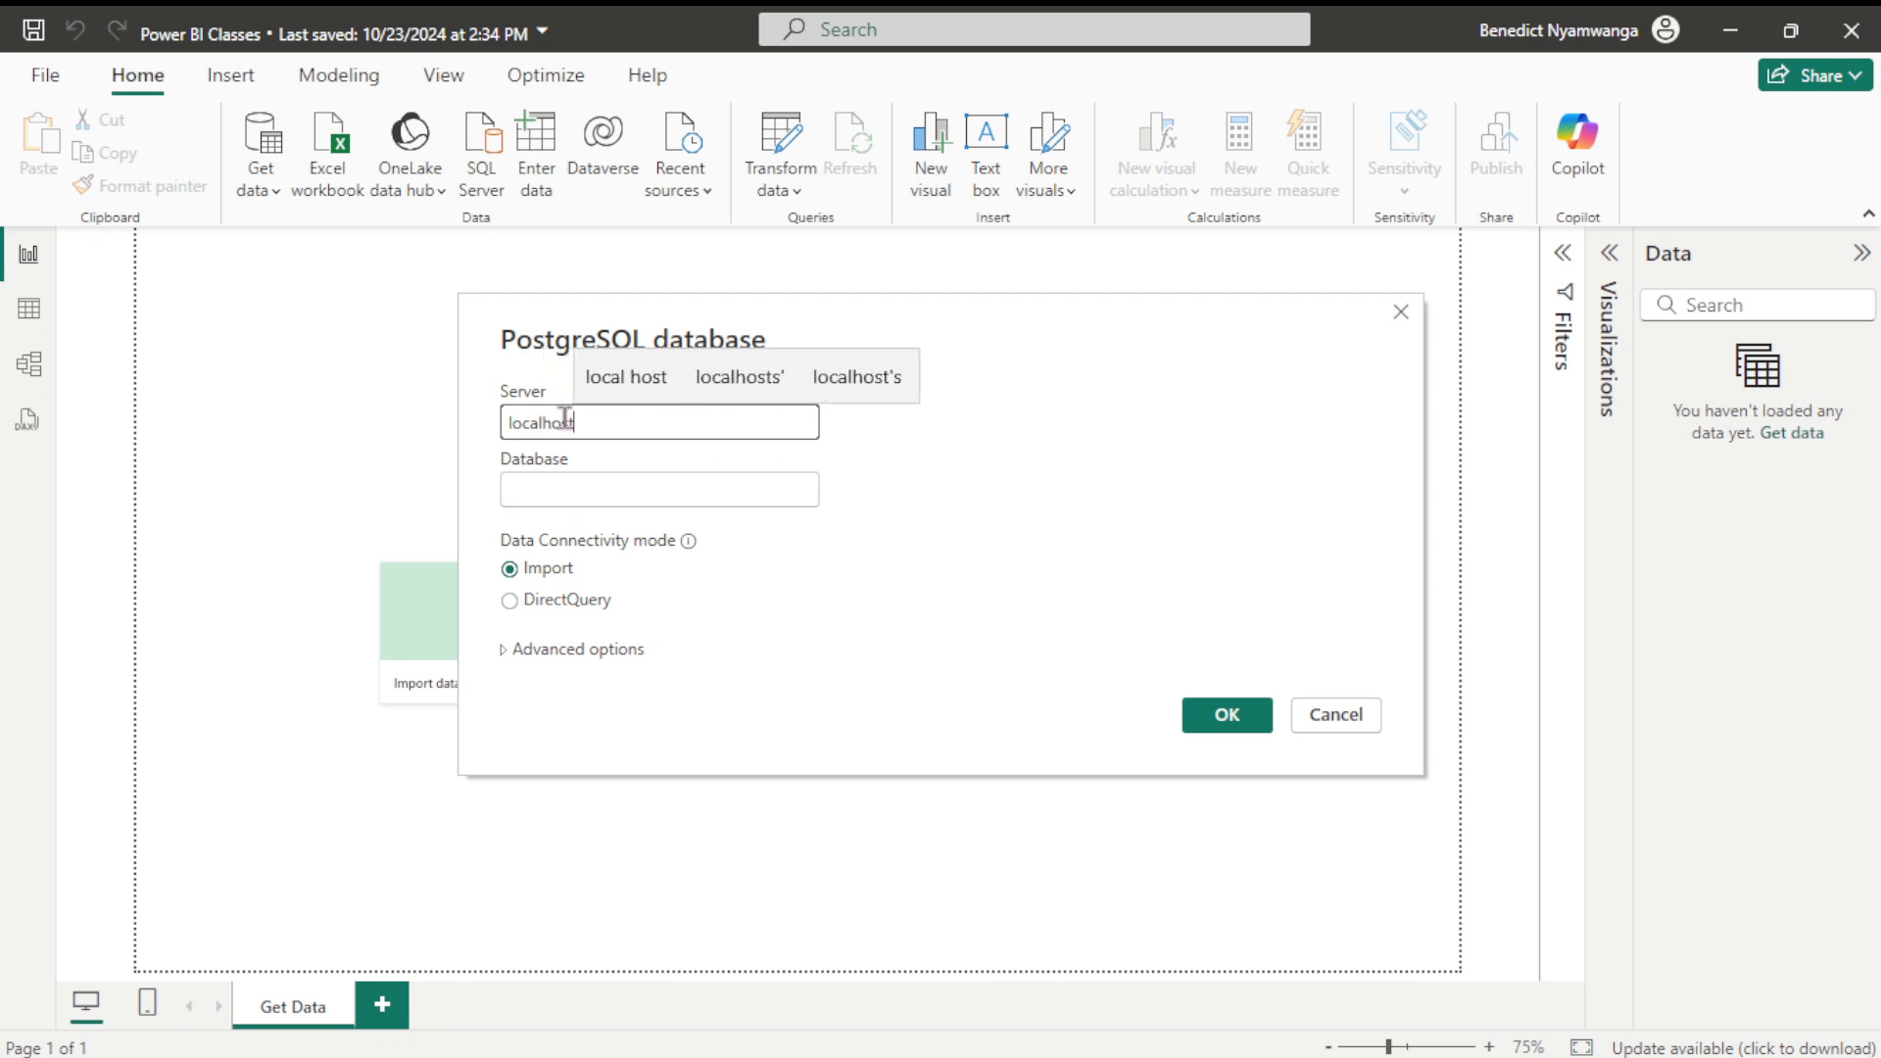
text(:)
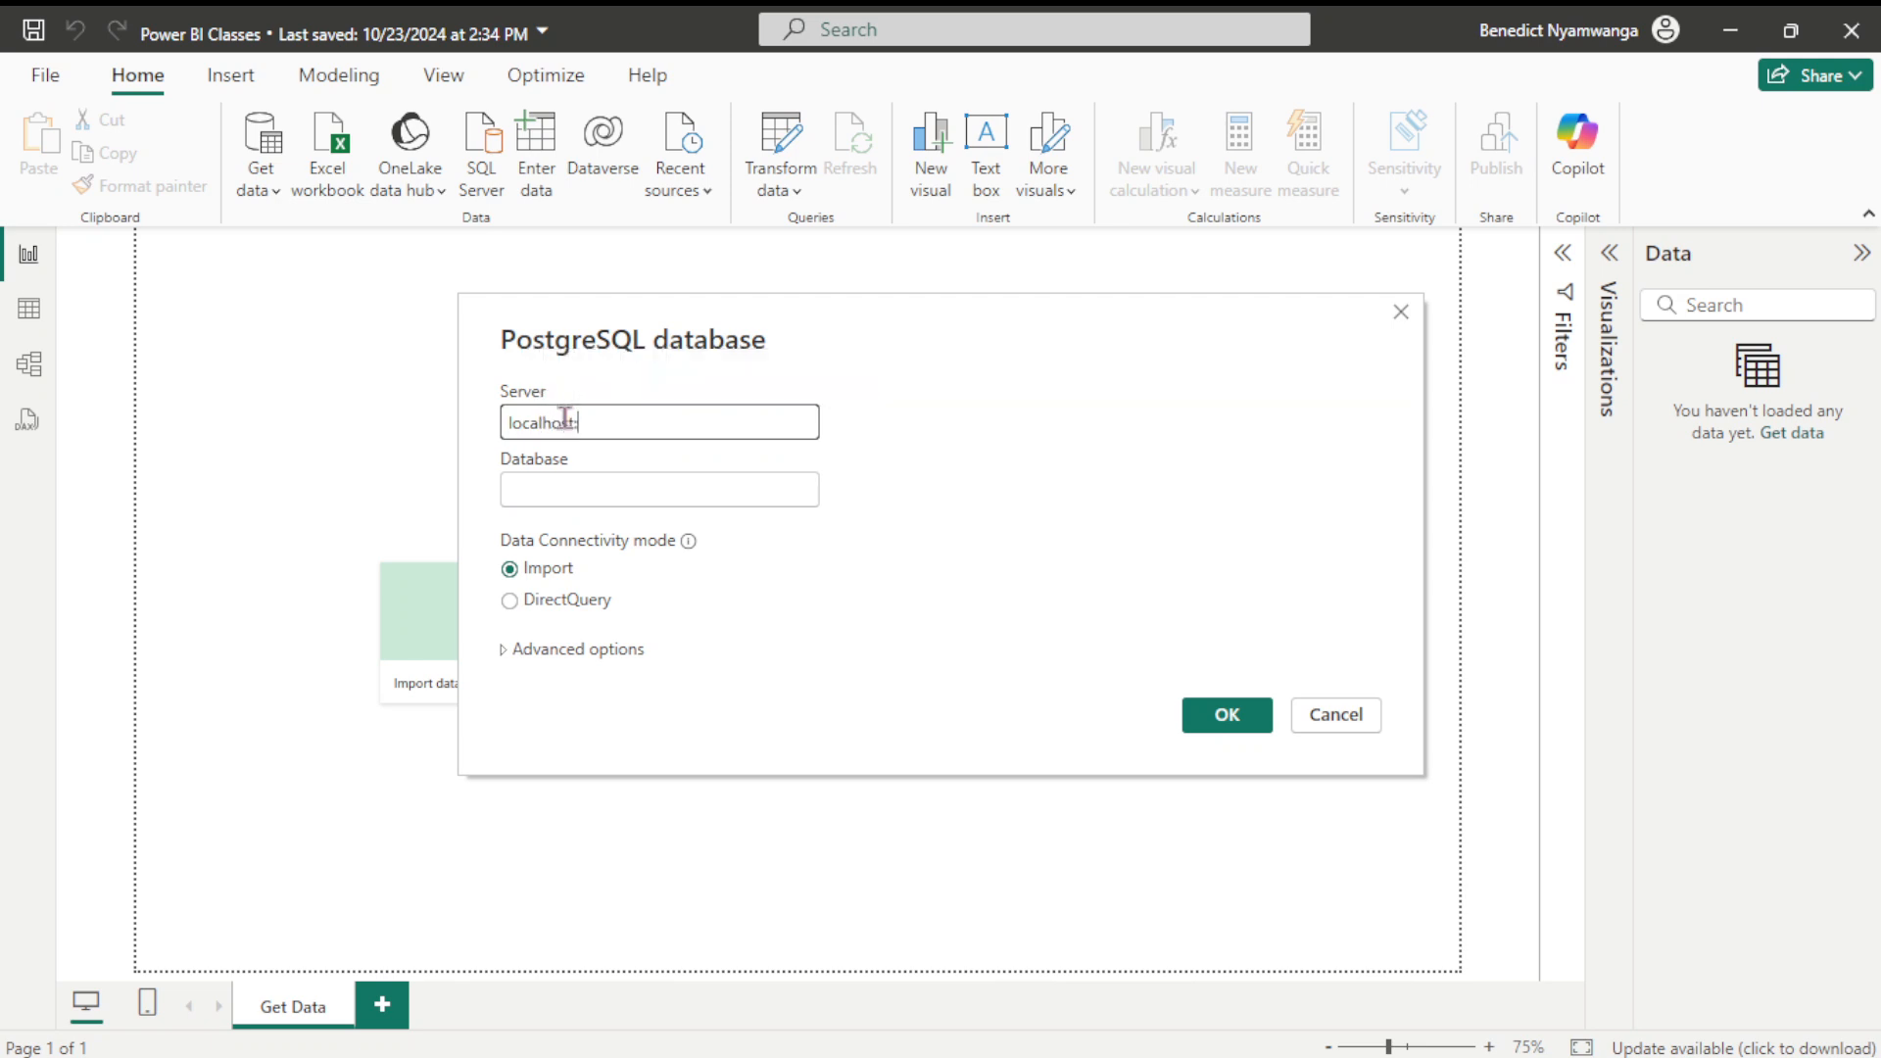
text(5432)
click(587, 490)
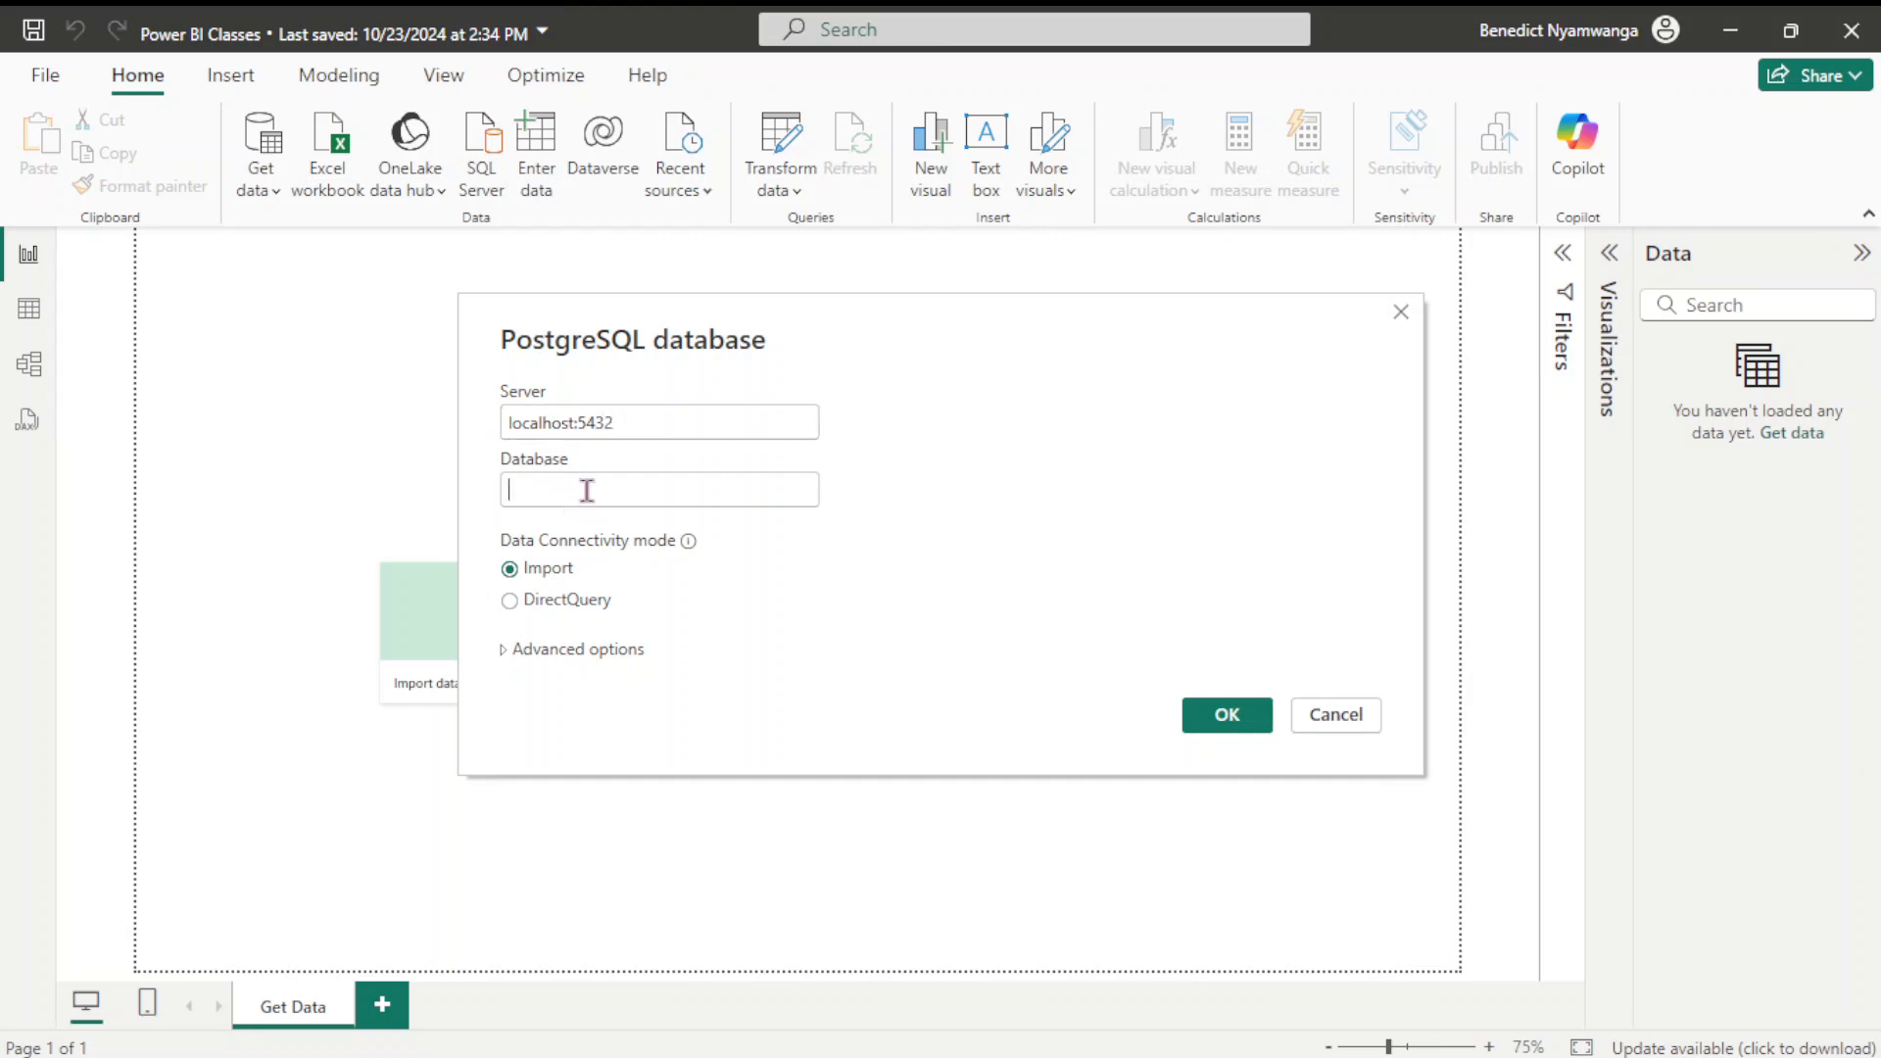
text(stoc)
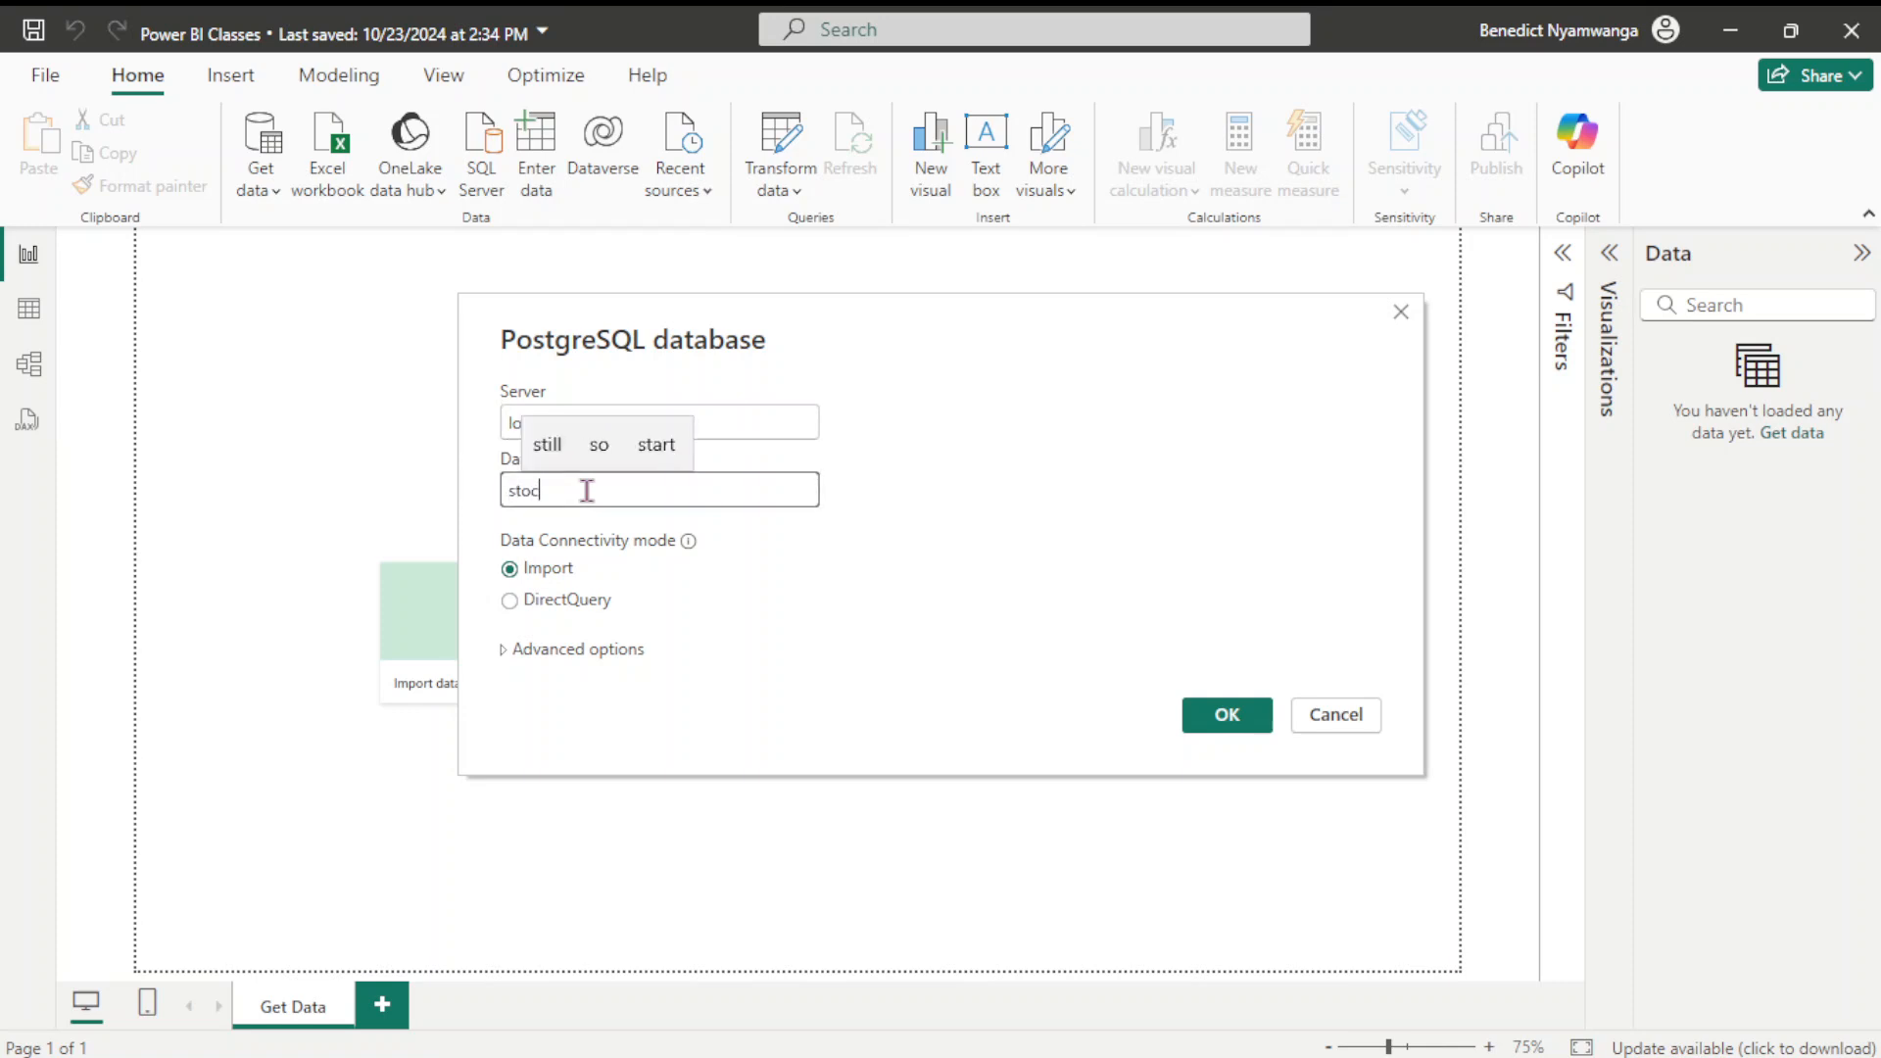
text(k_ma)
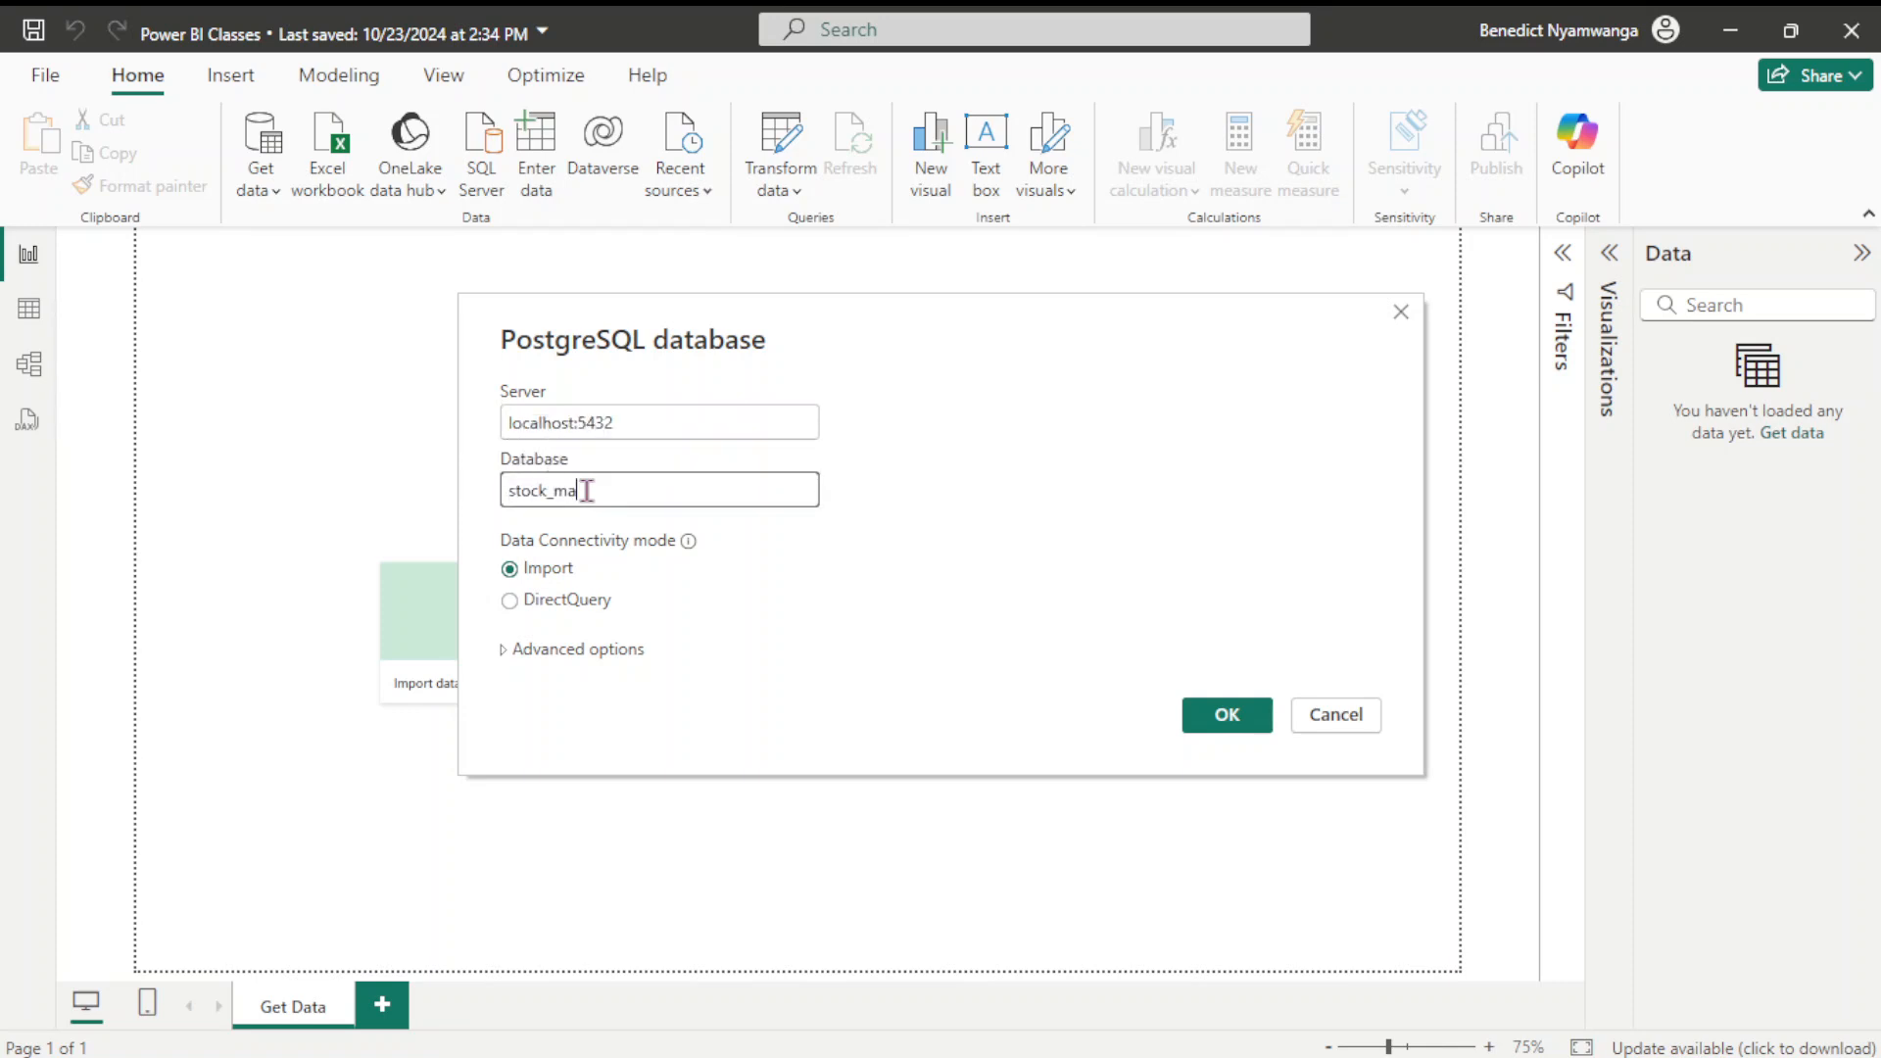
text(nagement)
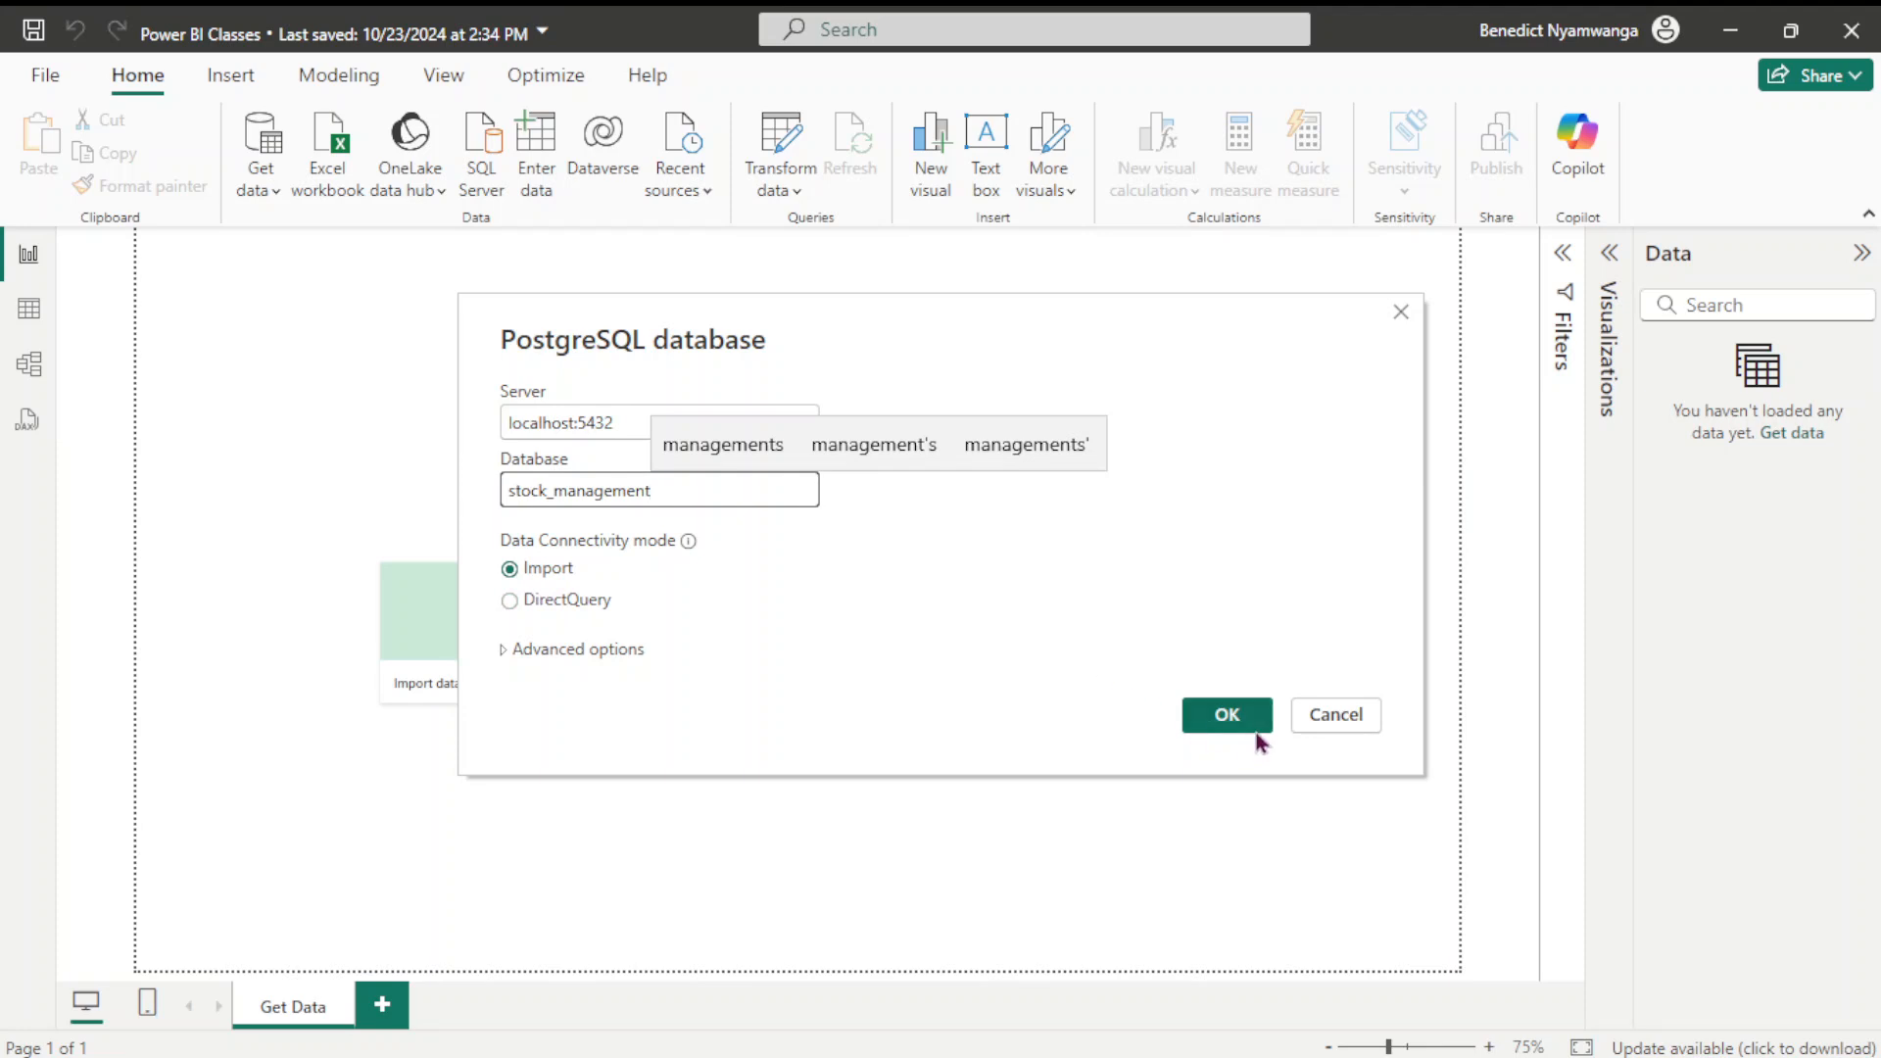
click(1234, 718)
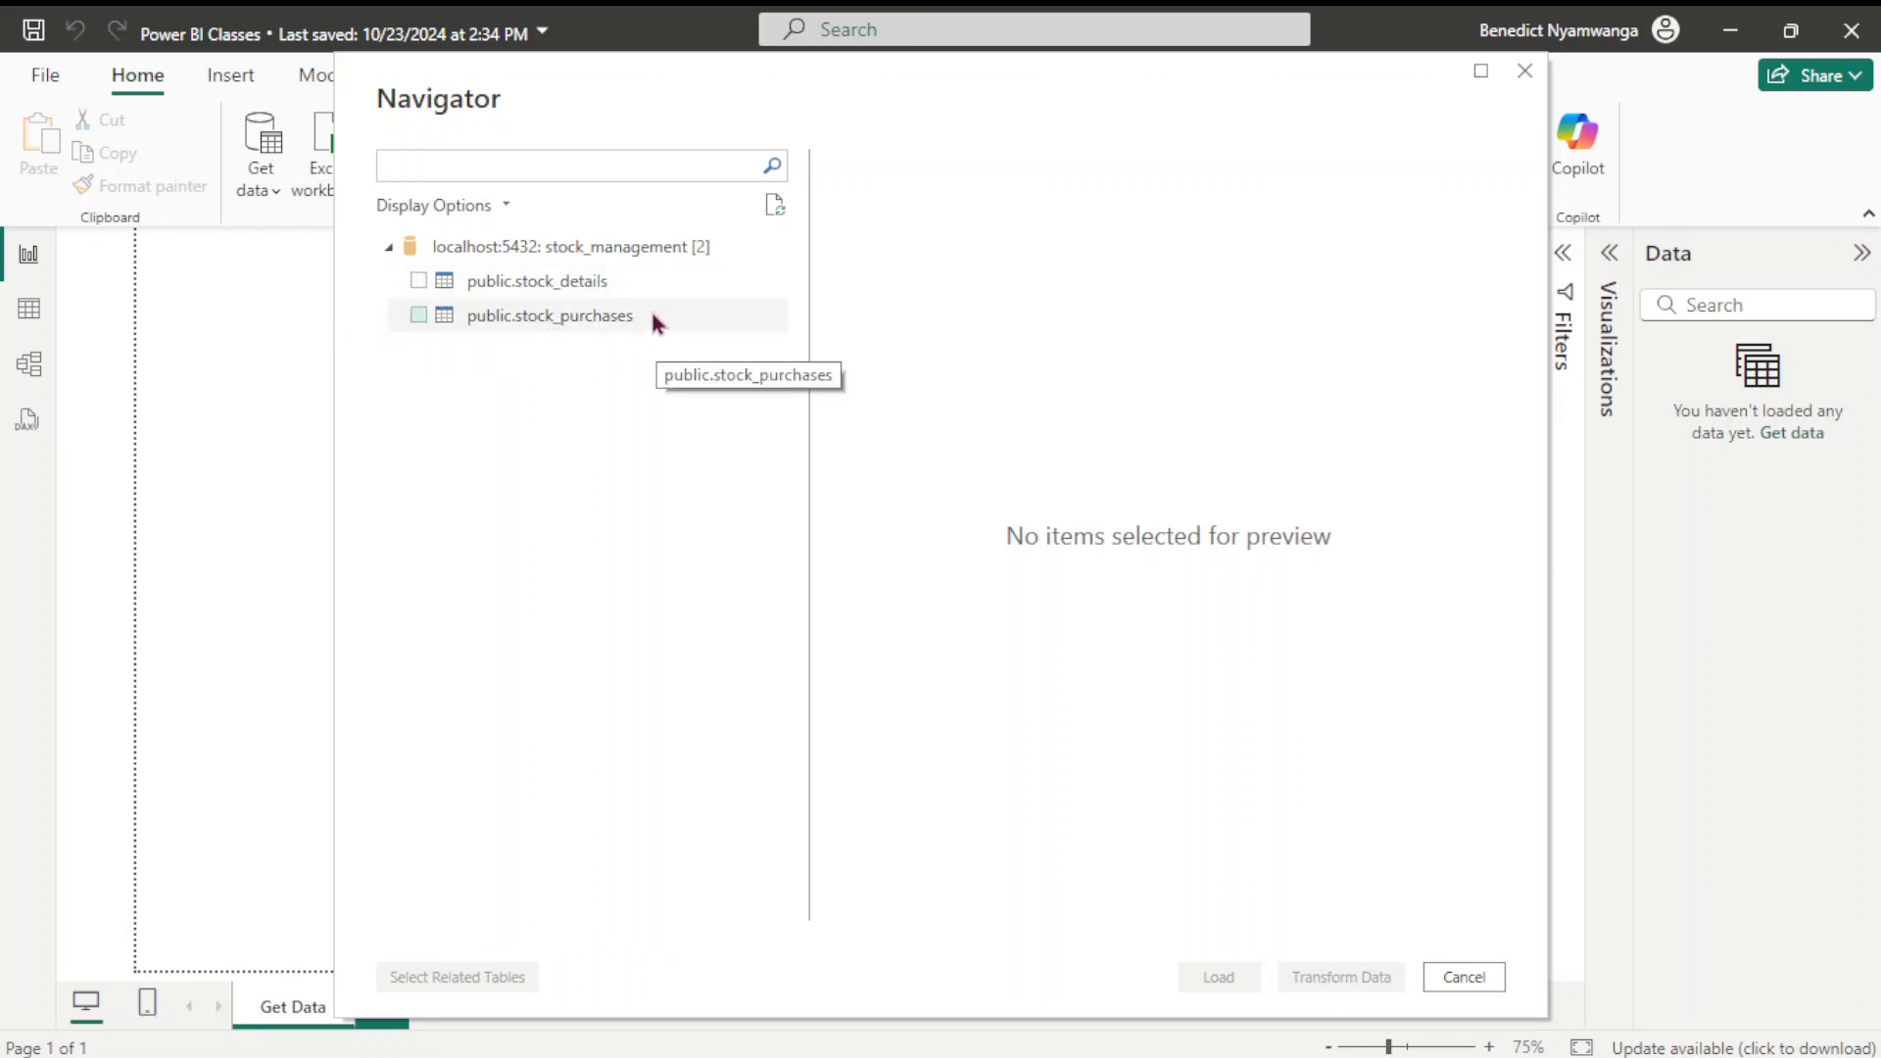
Preview public.stock_details in the Navigator and load it into the report
click(420, 281)
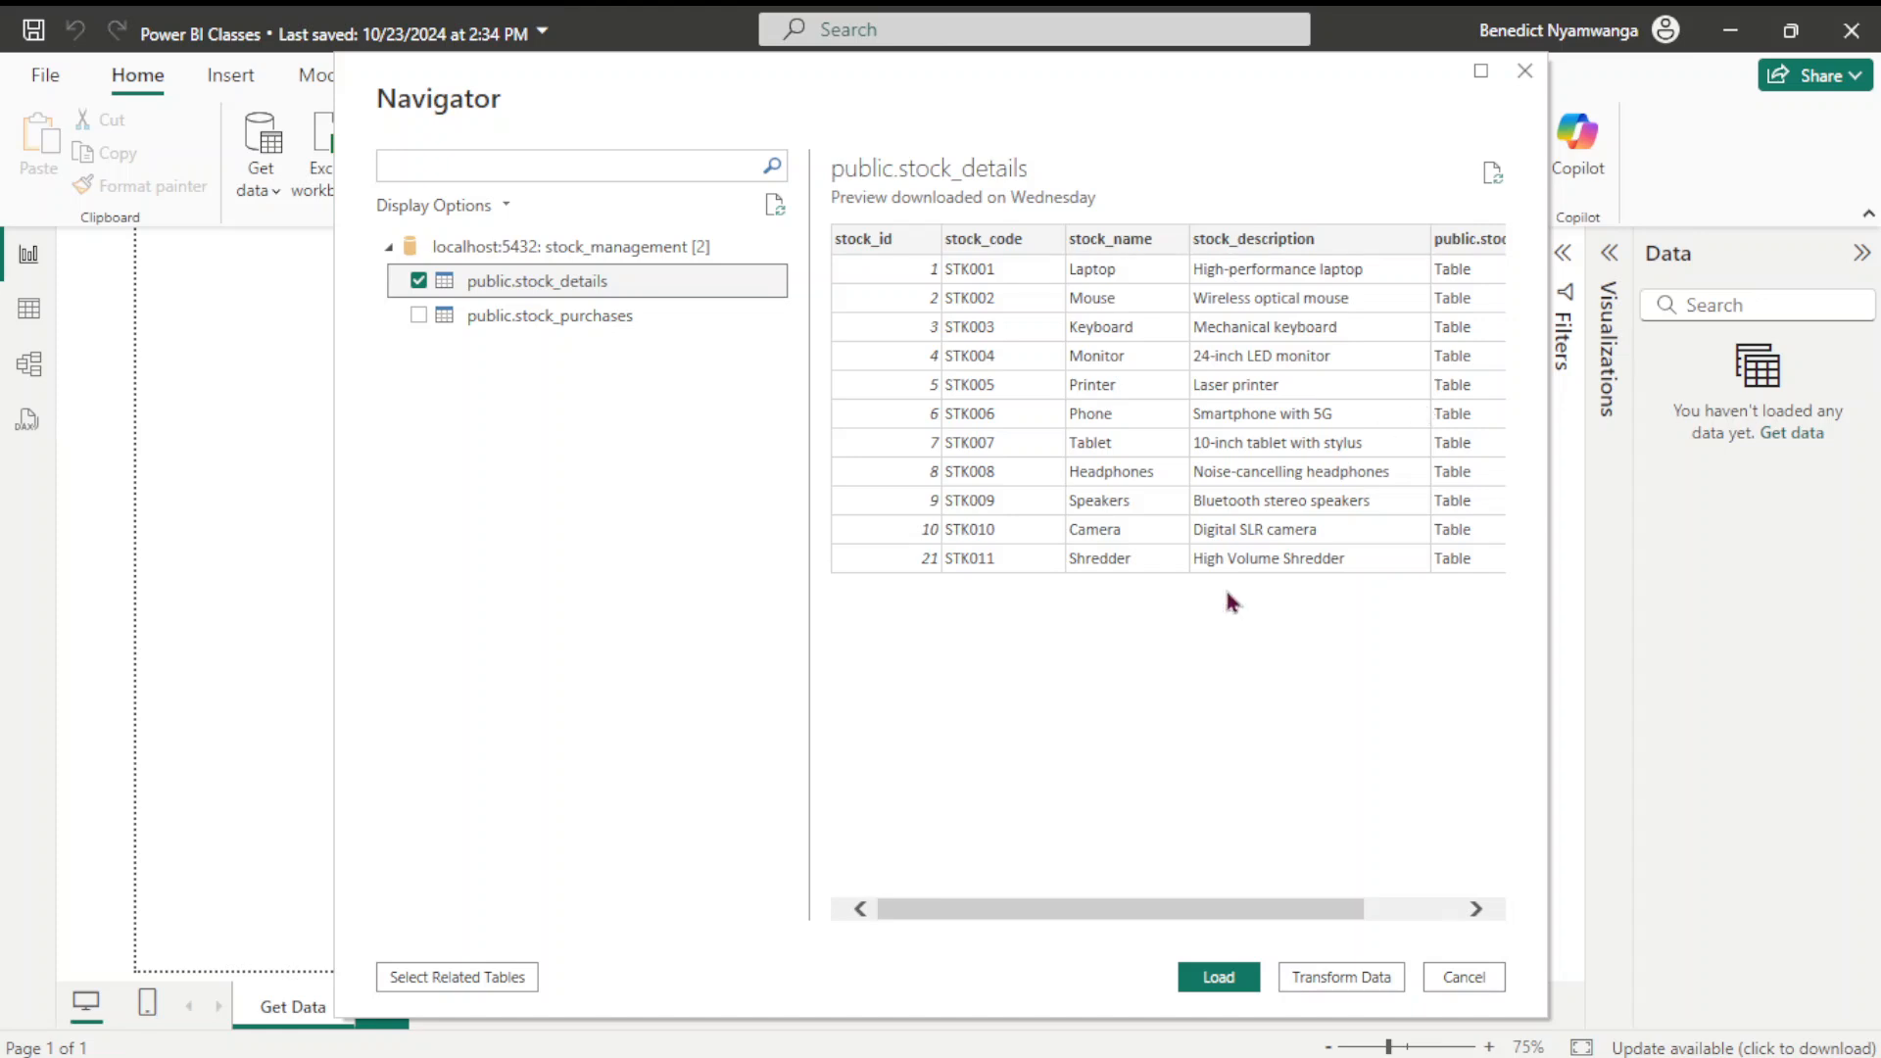
drag(1277, 909, 1195, 896)
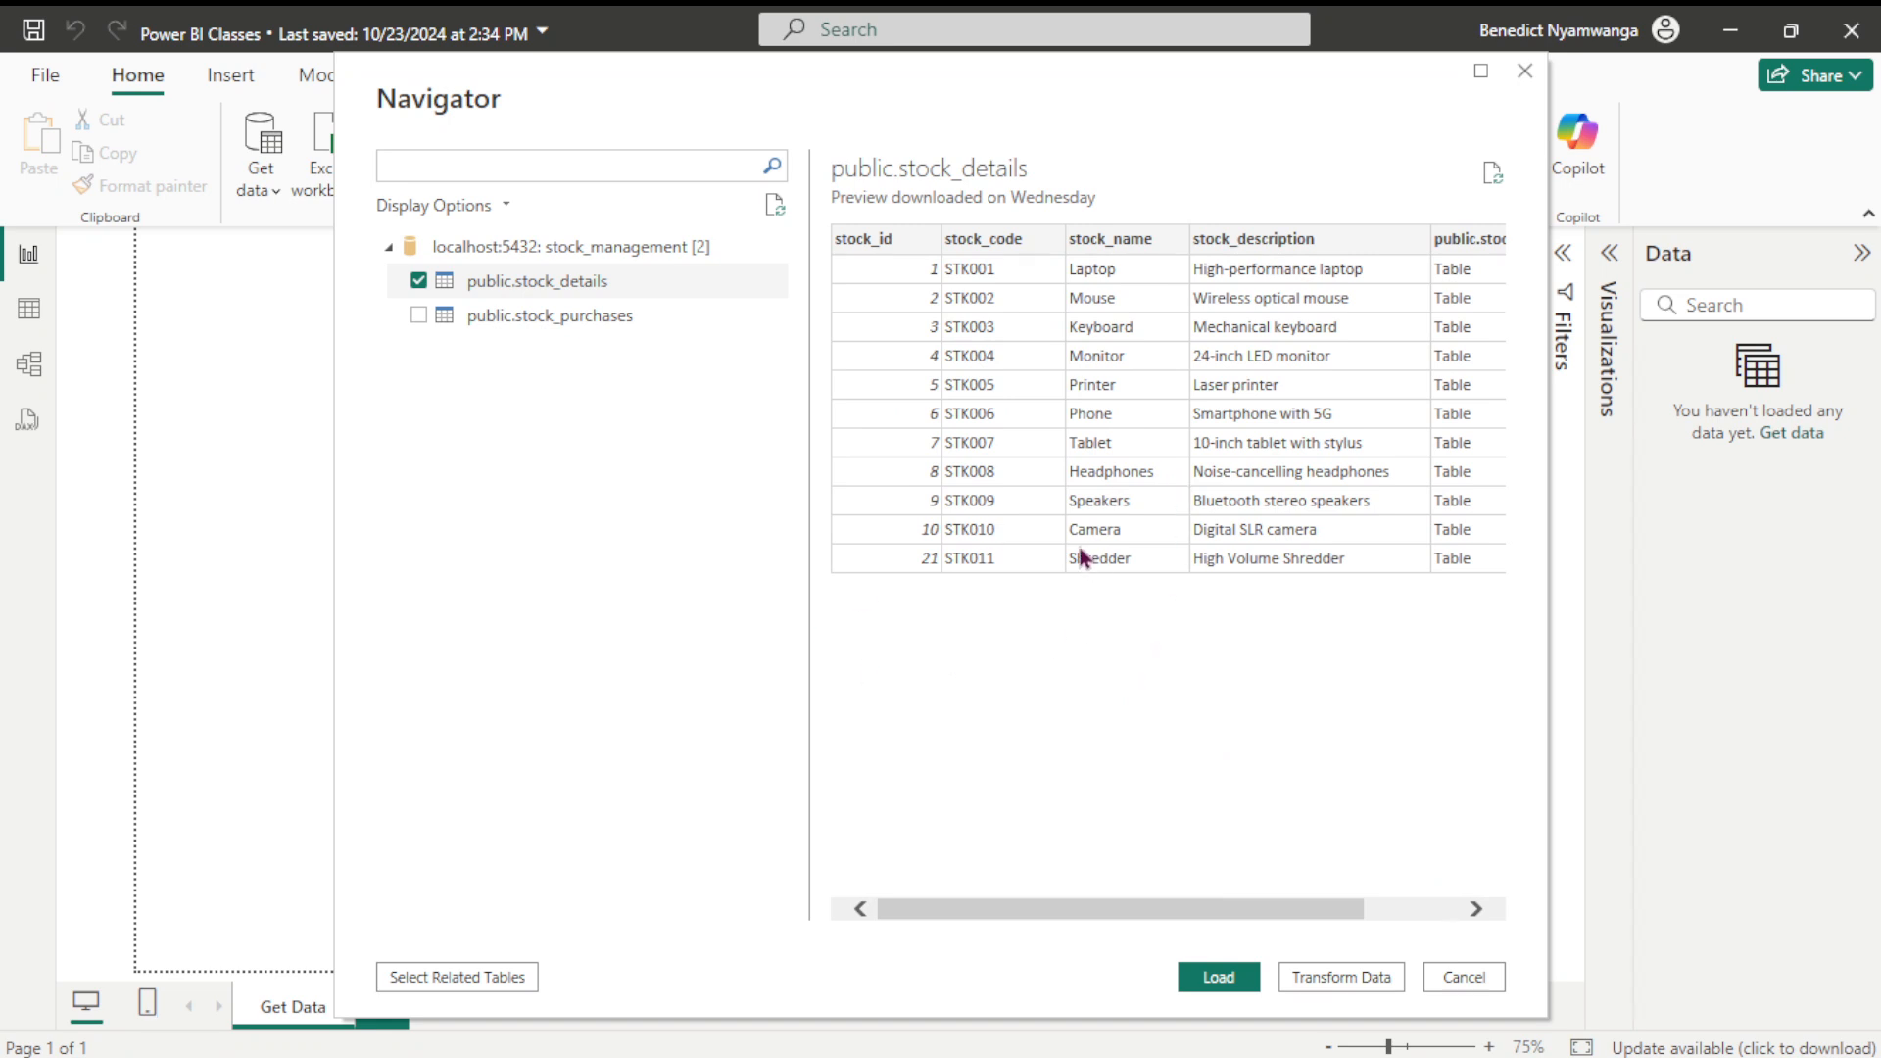
click(1215, 977)
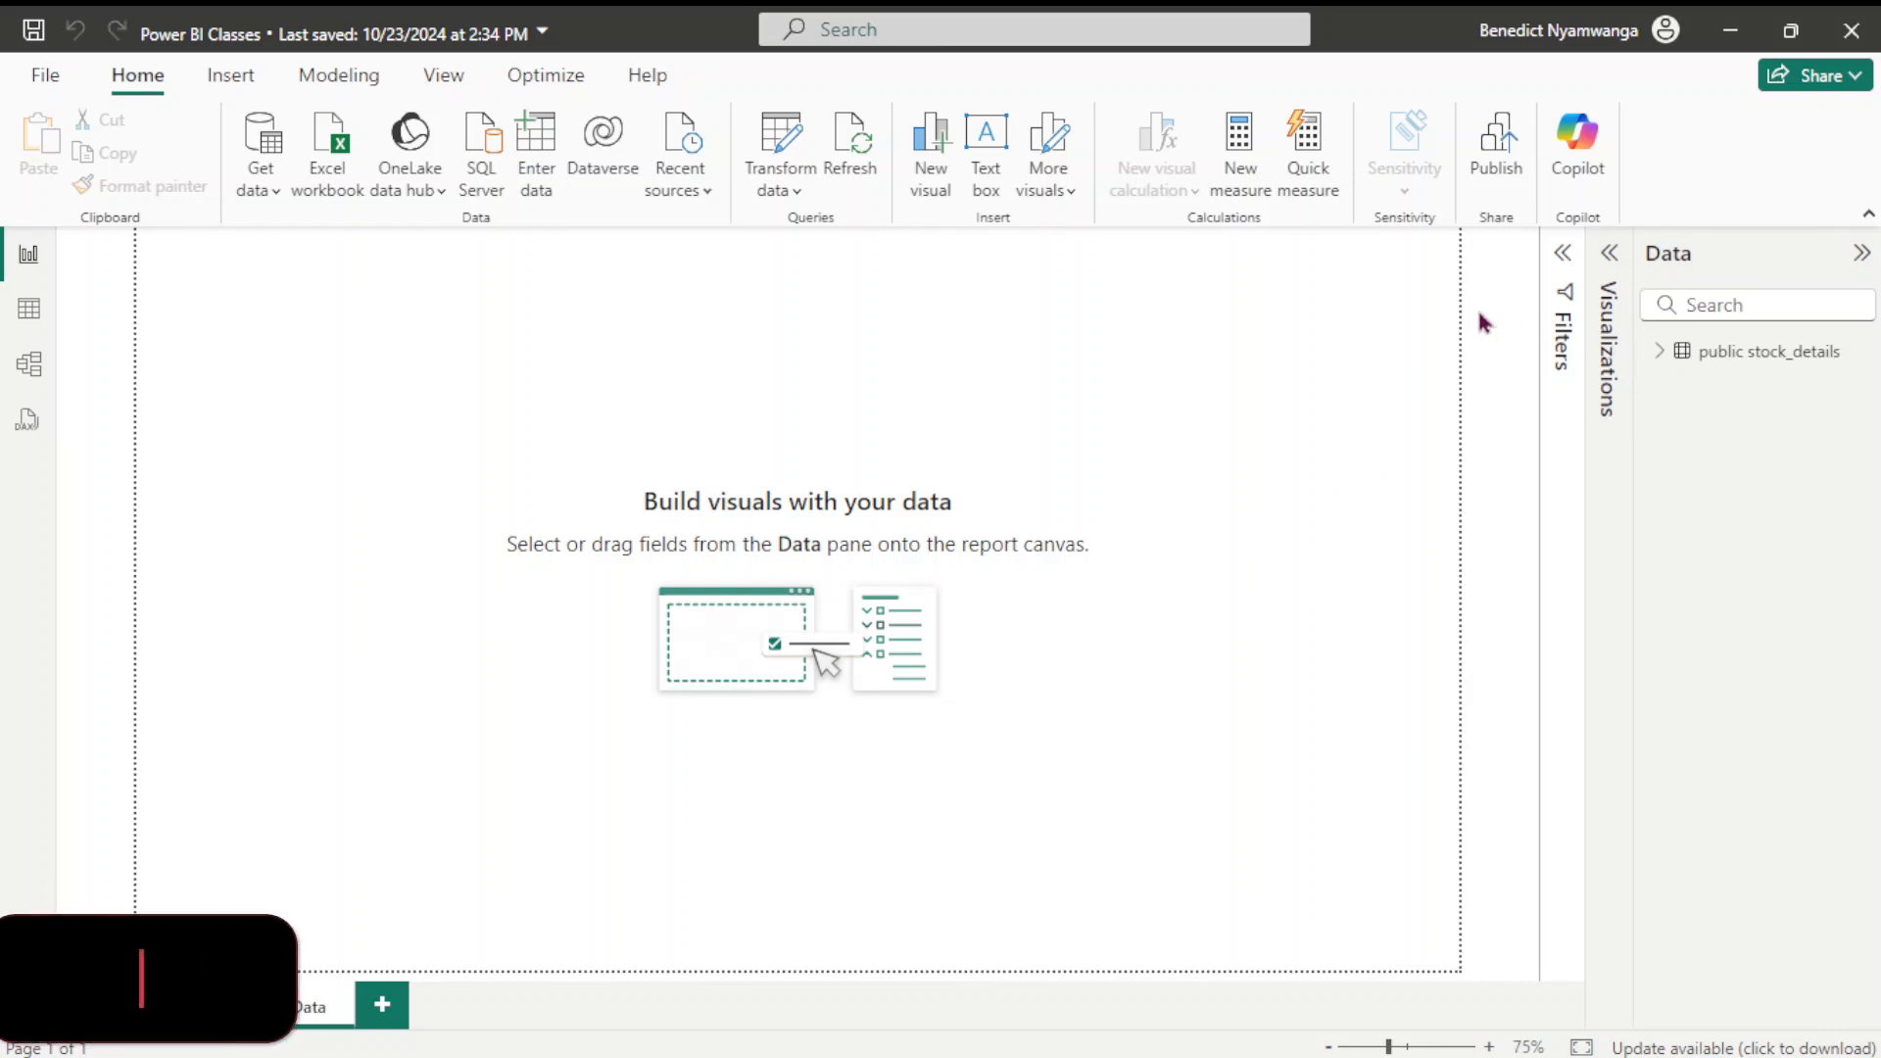
Check the table's rows, then show stock_details on the All tables model diagram with Properties collapsed
click(28, 312)
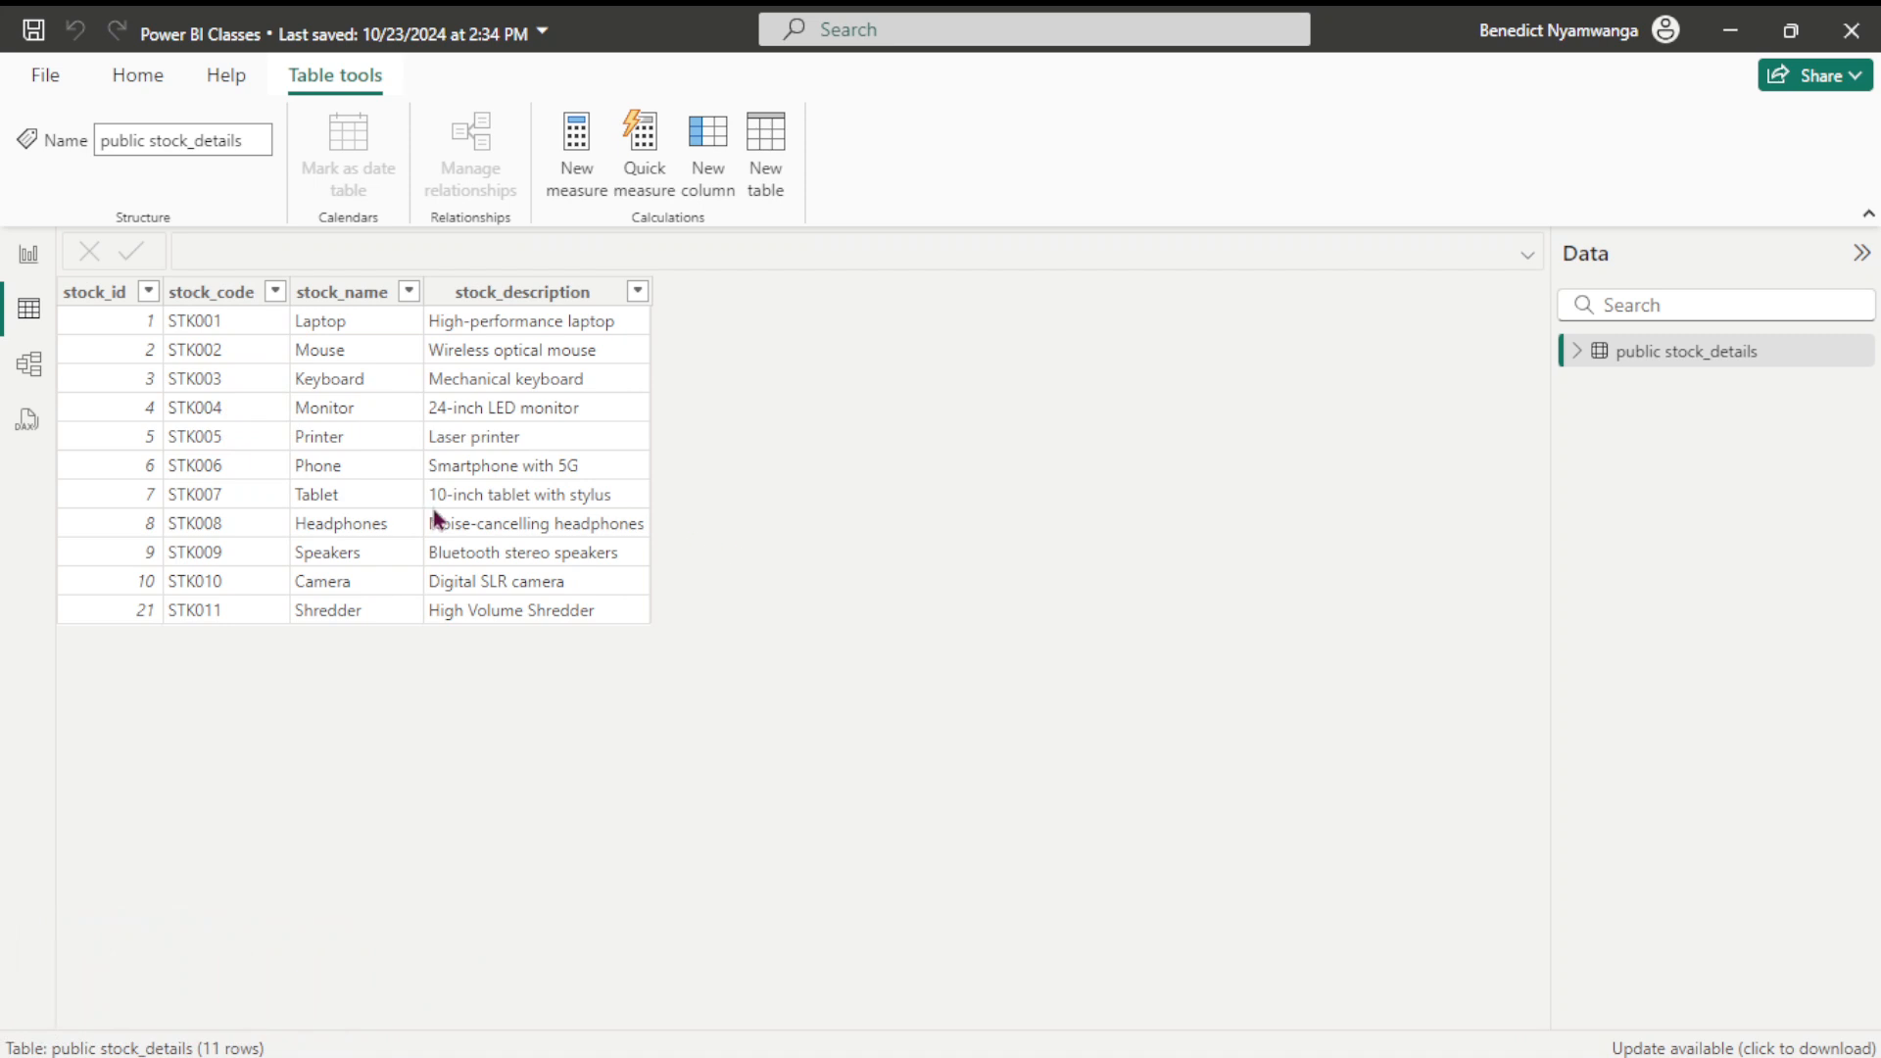
click(27, 373)
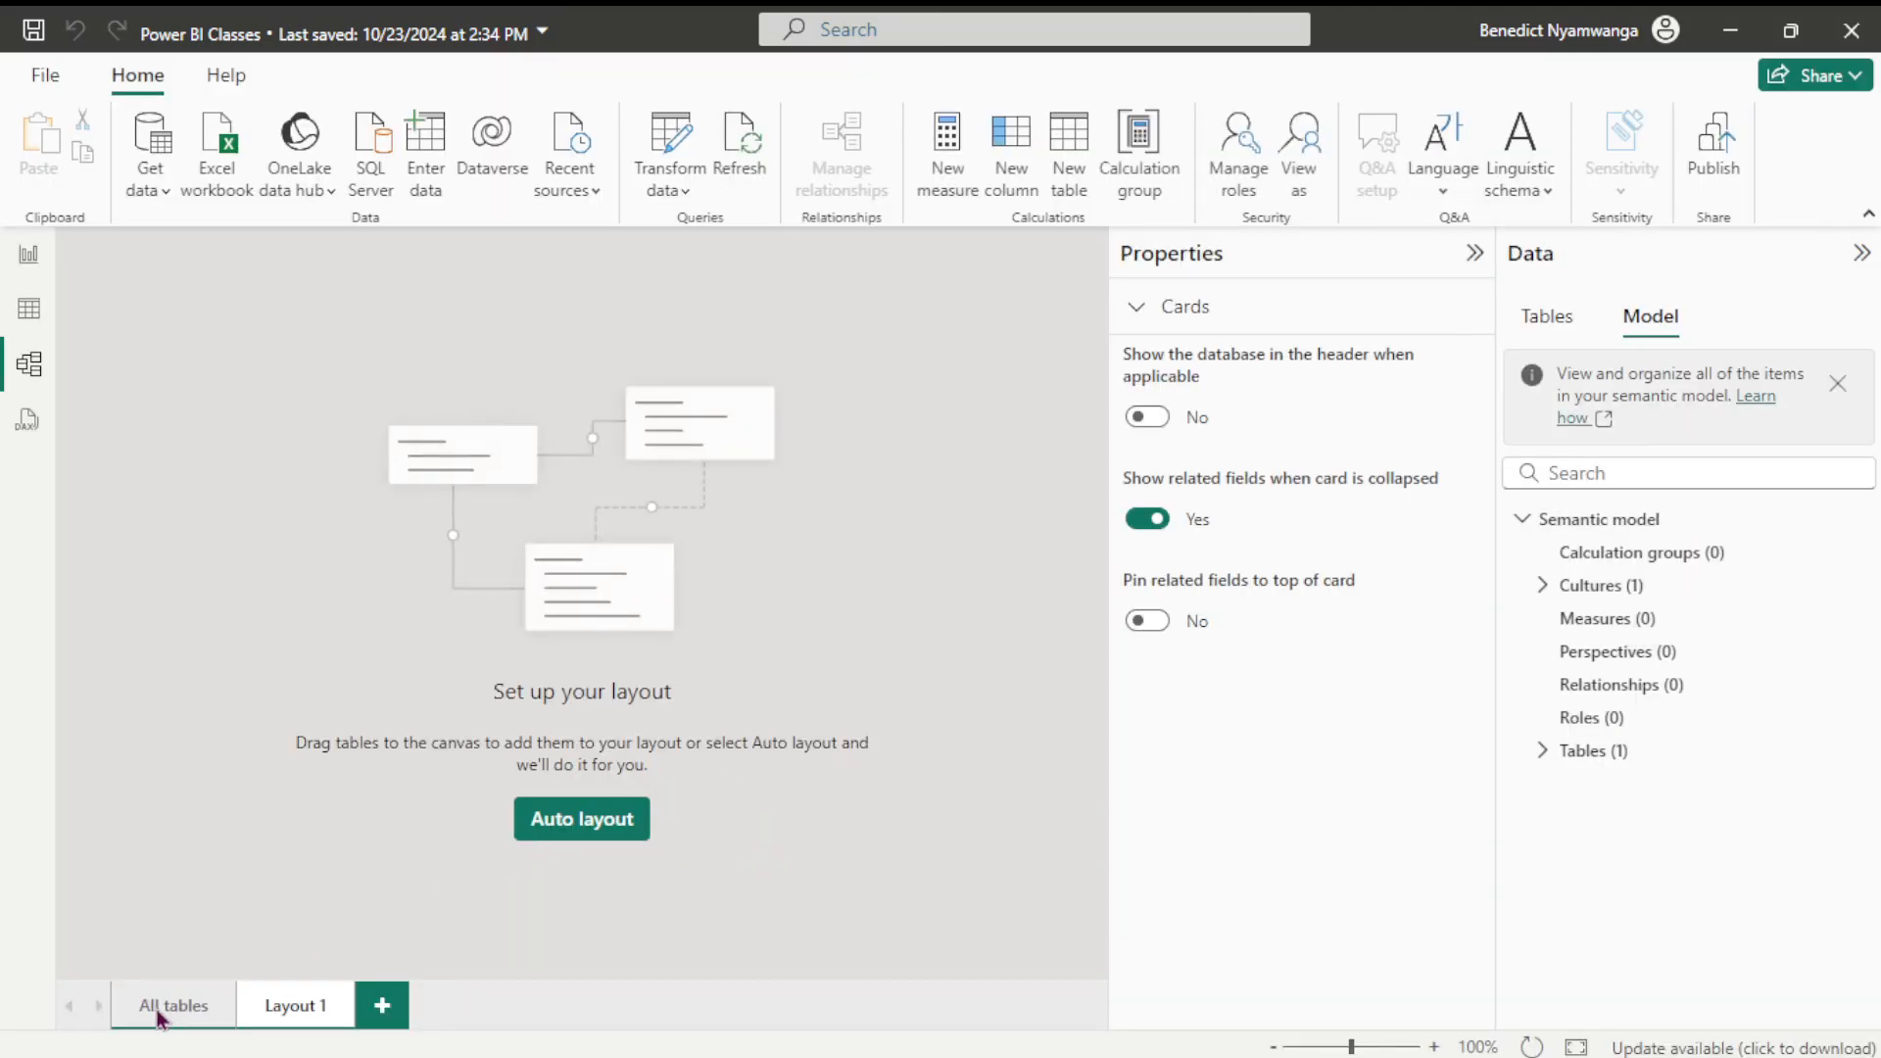
click(159, 1009)
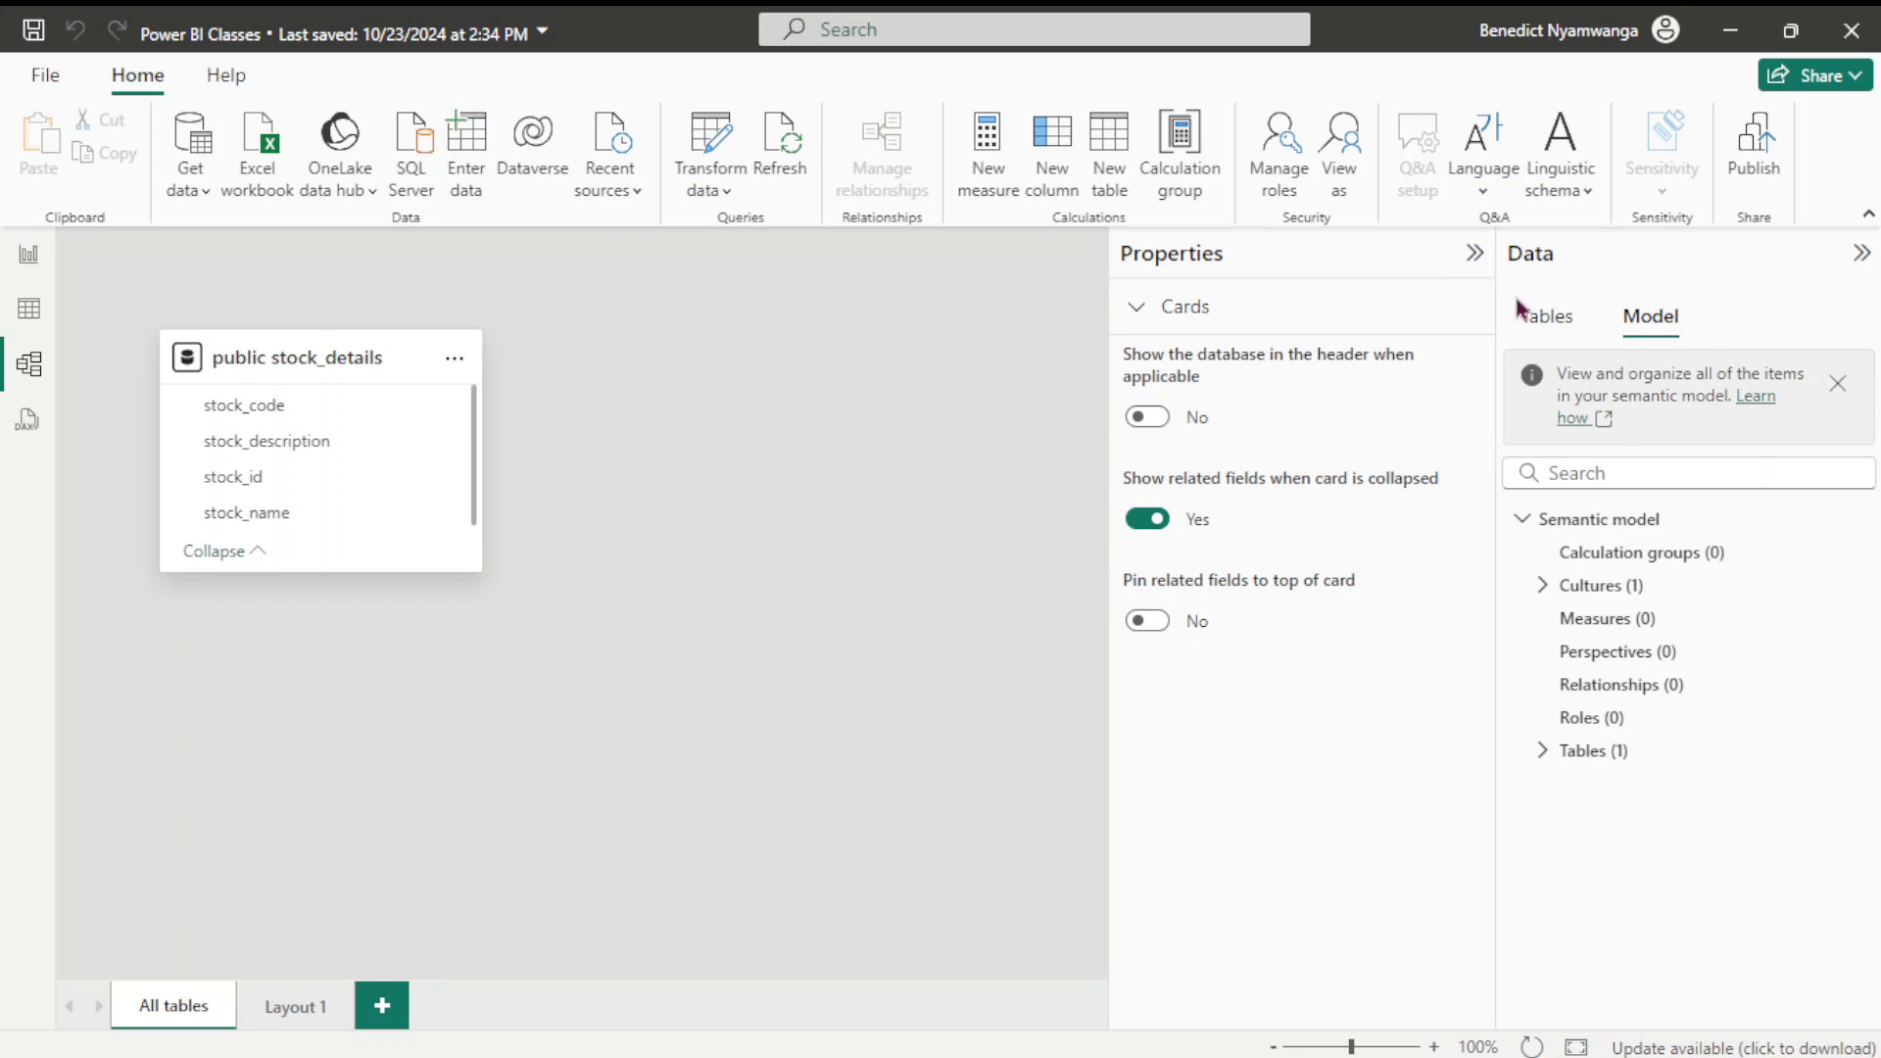
click(1475, 255)
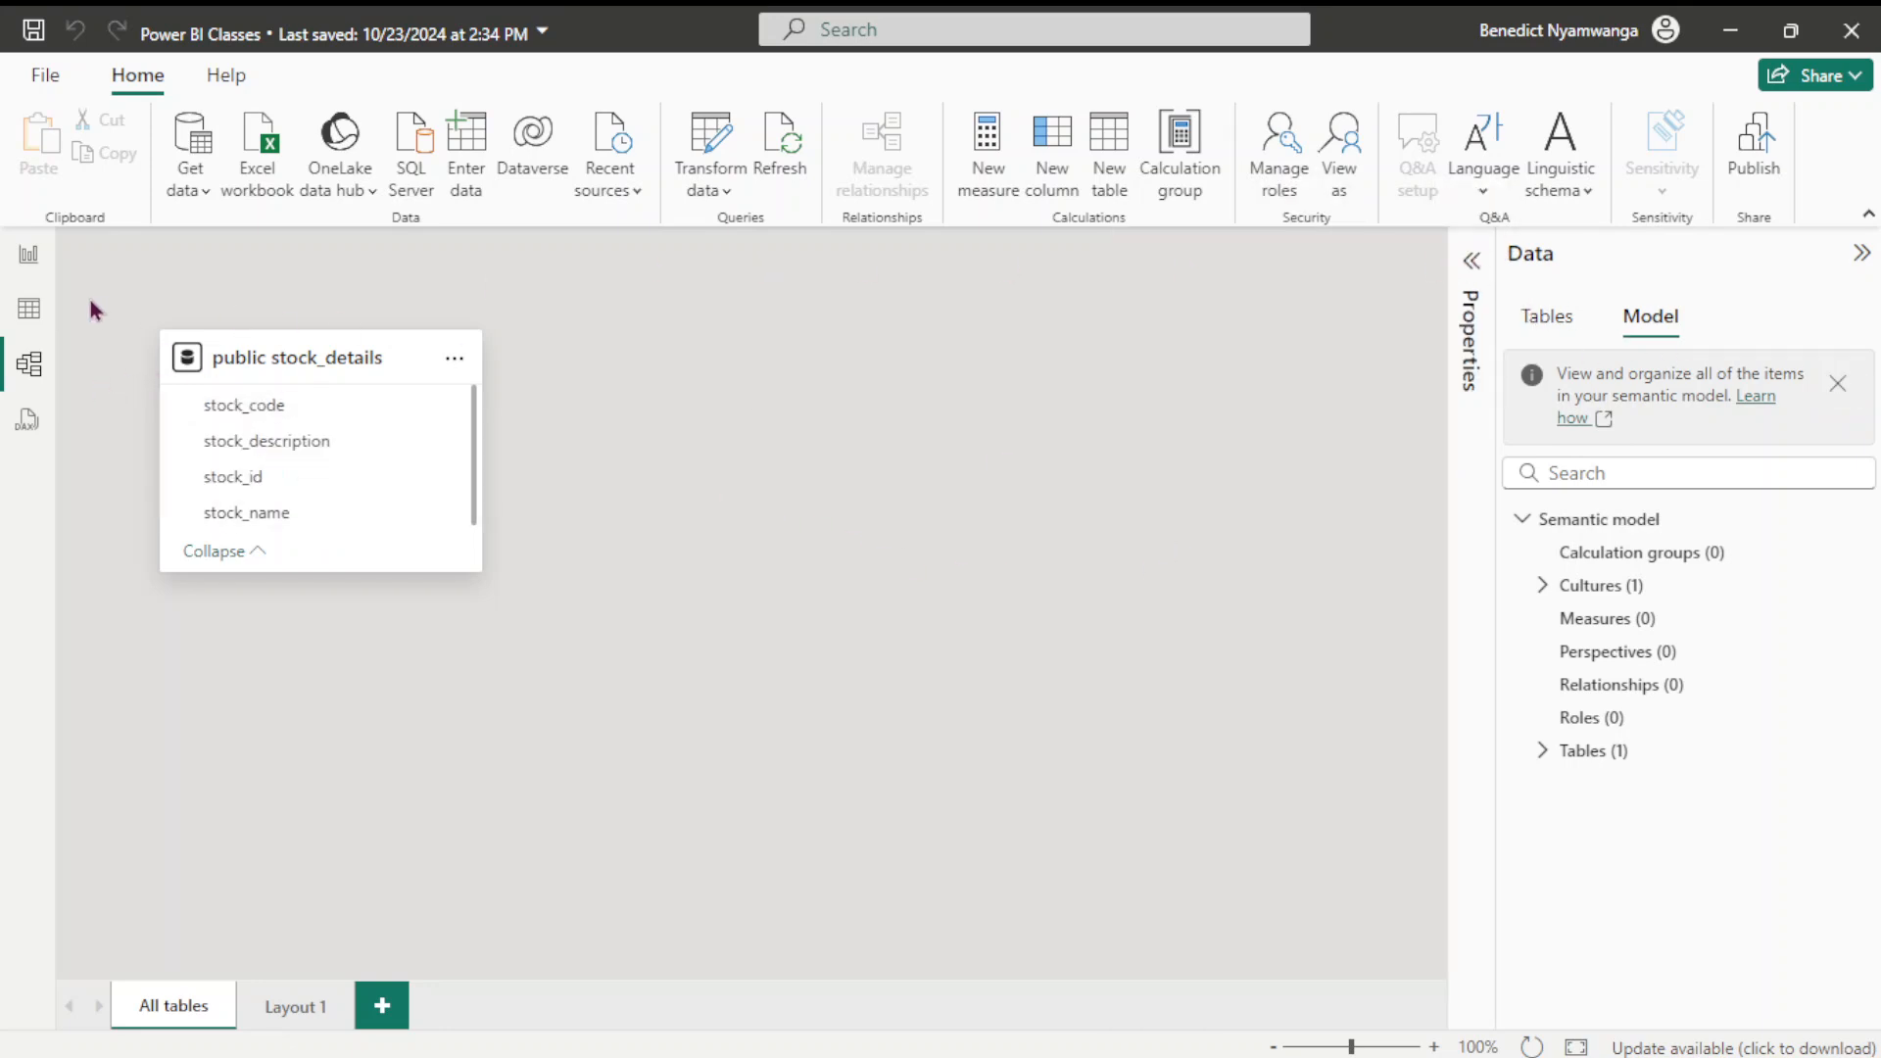
From Report view, open Get data > More, search 'postgres' and select PostgreSQL database
click(28, 256)
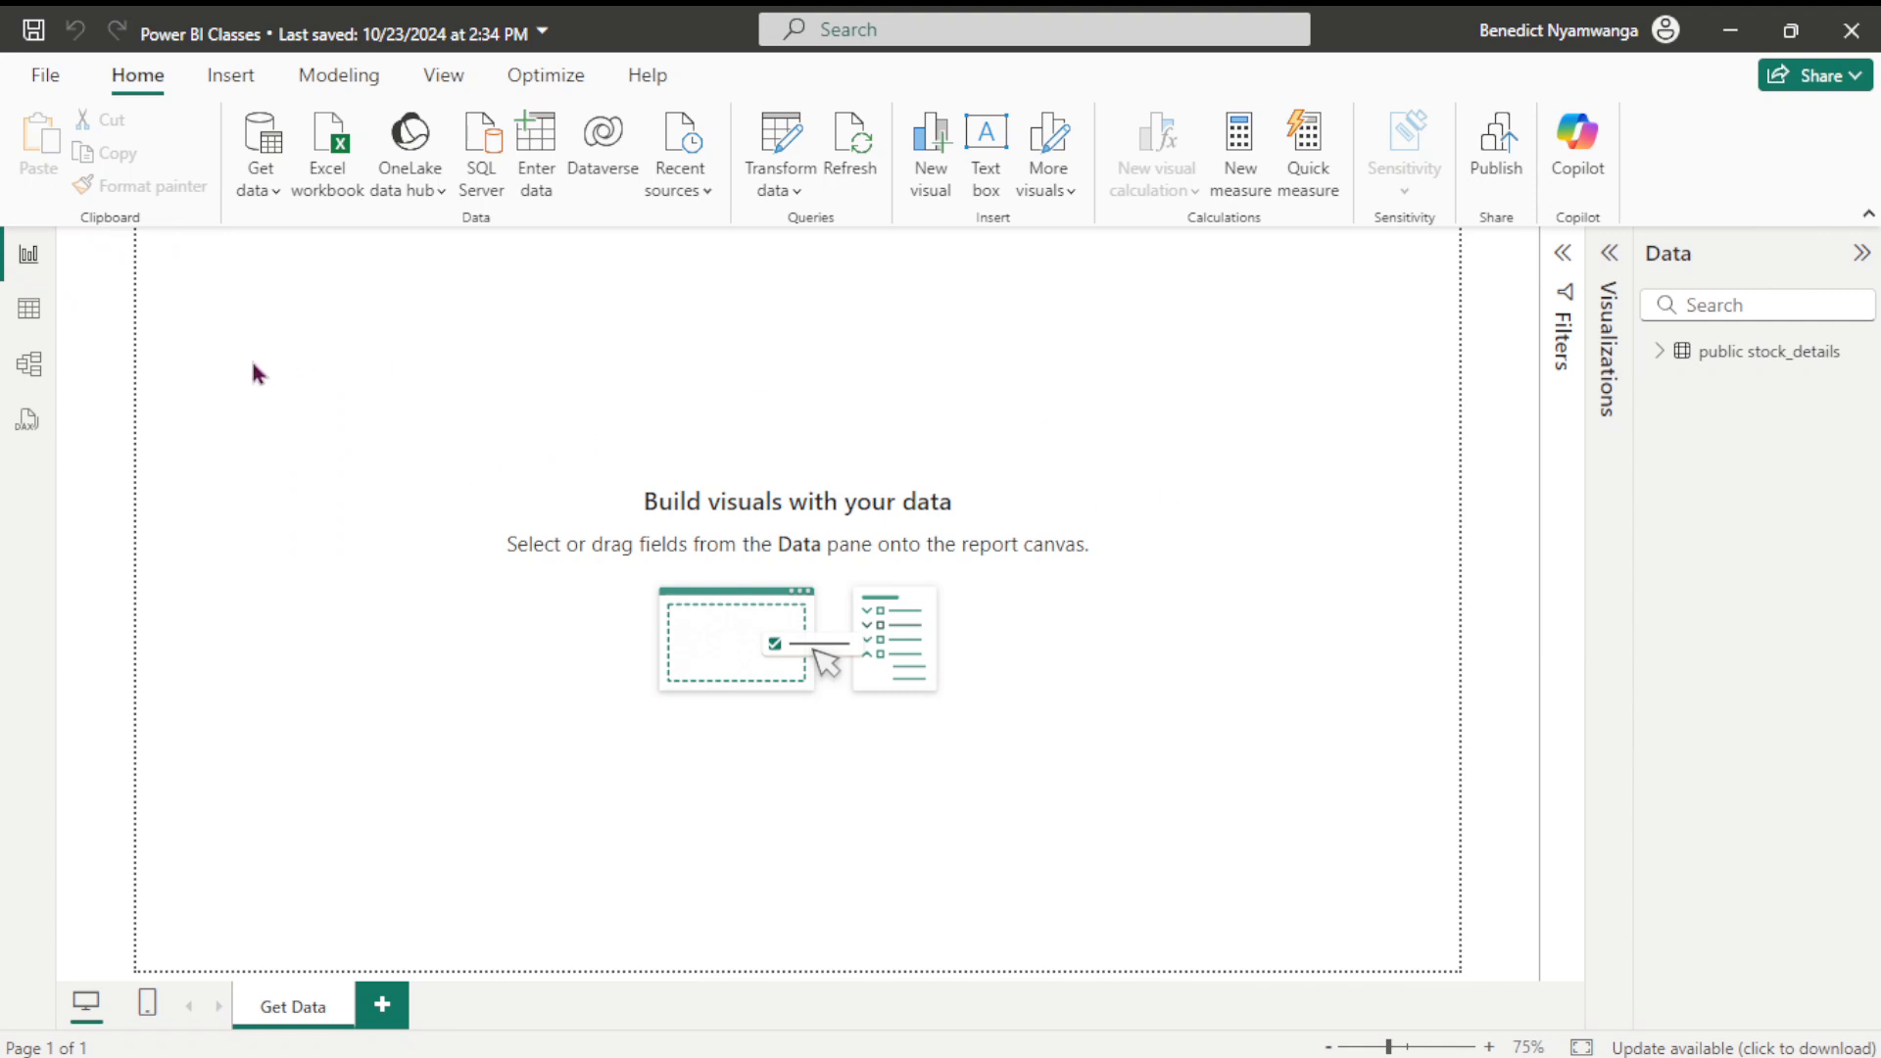
click(267, 188)
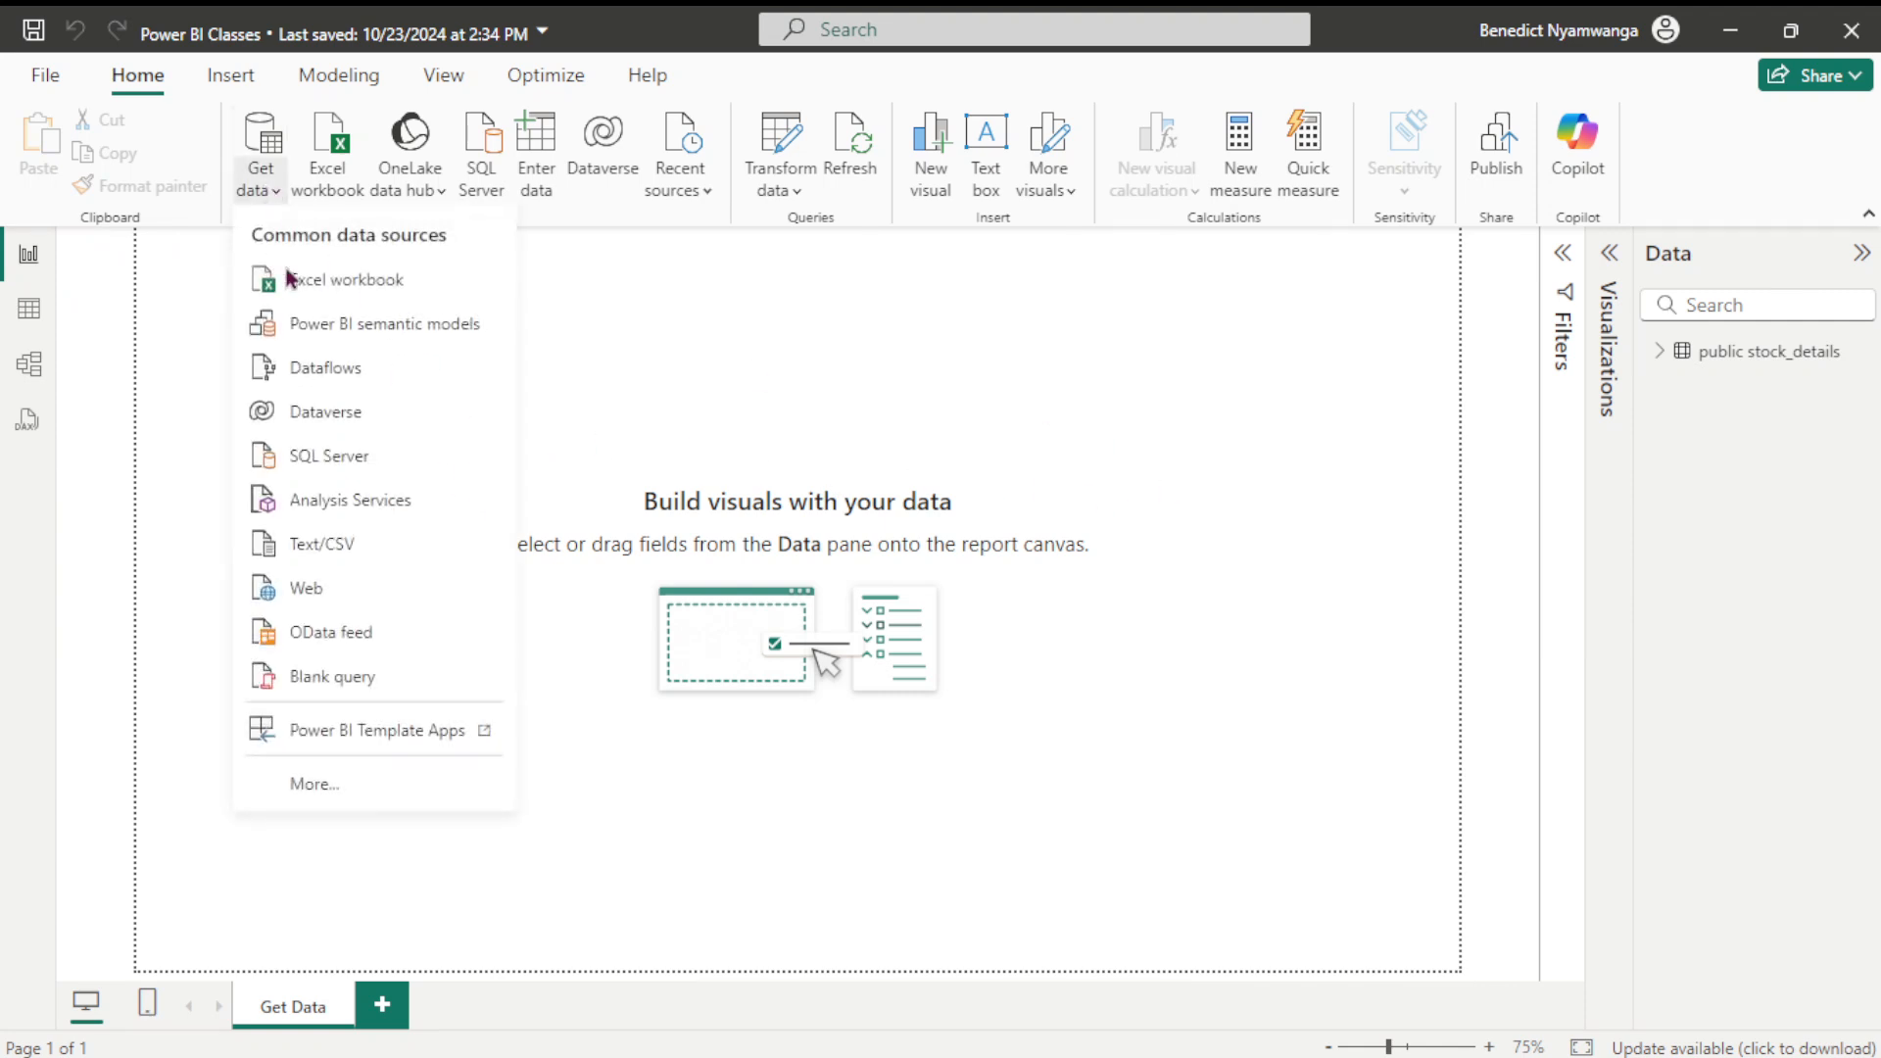
click(310, 784)
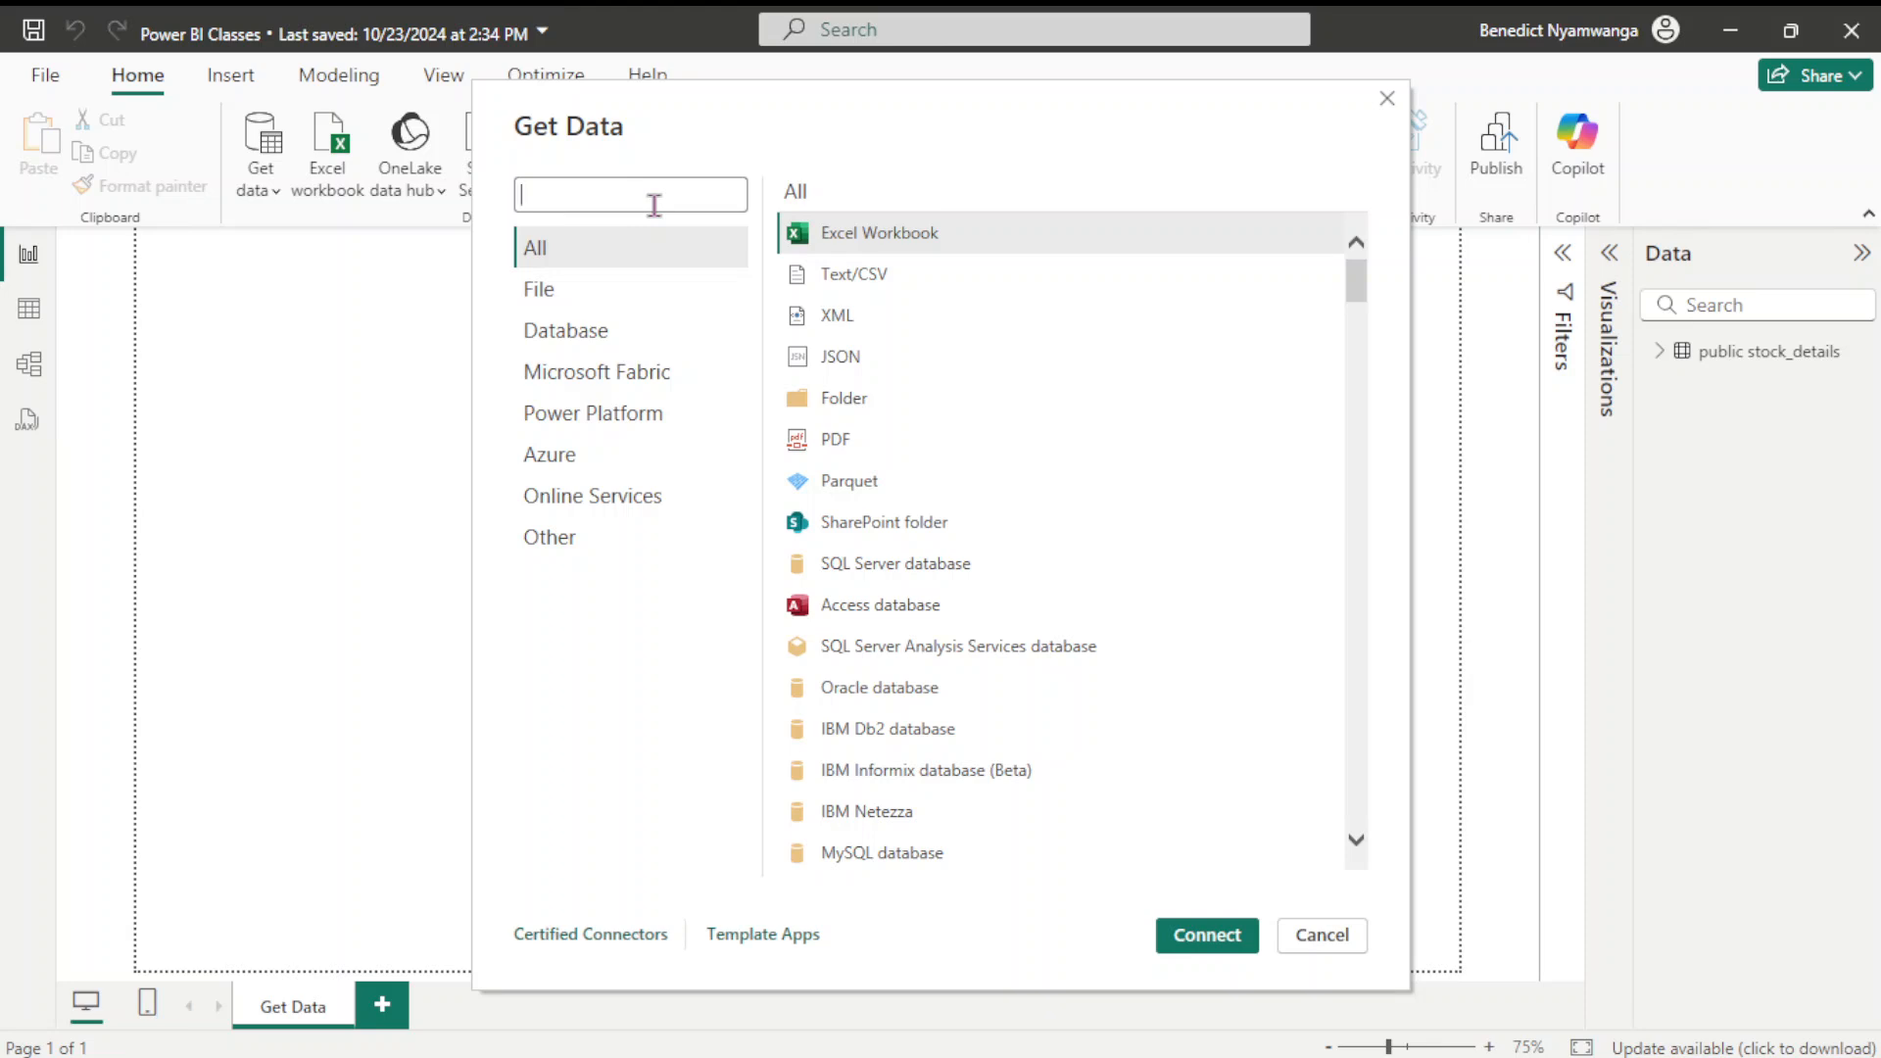
text(posgte)
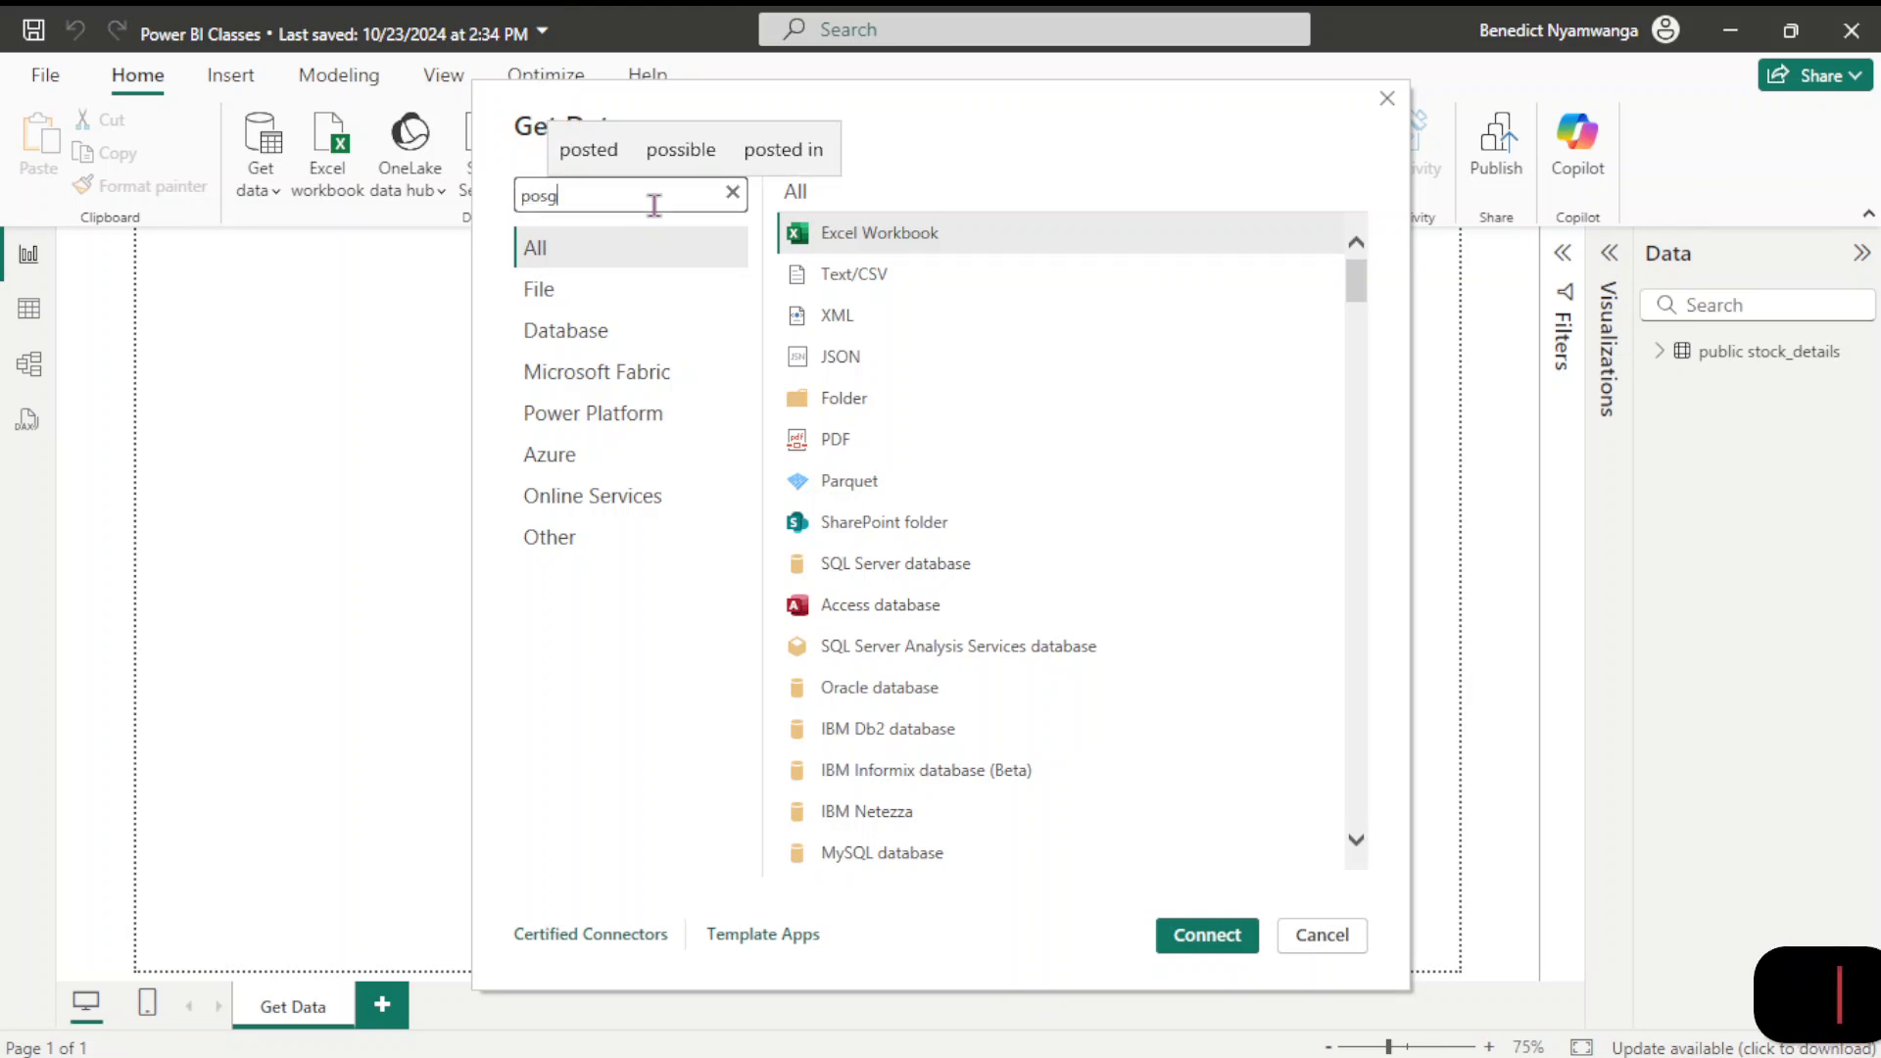
key(BackSpace)
key(BackSpace)
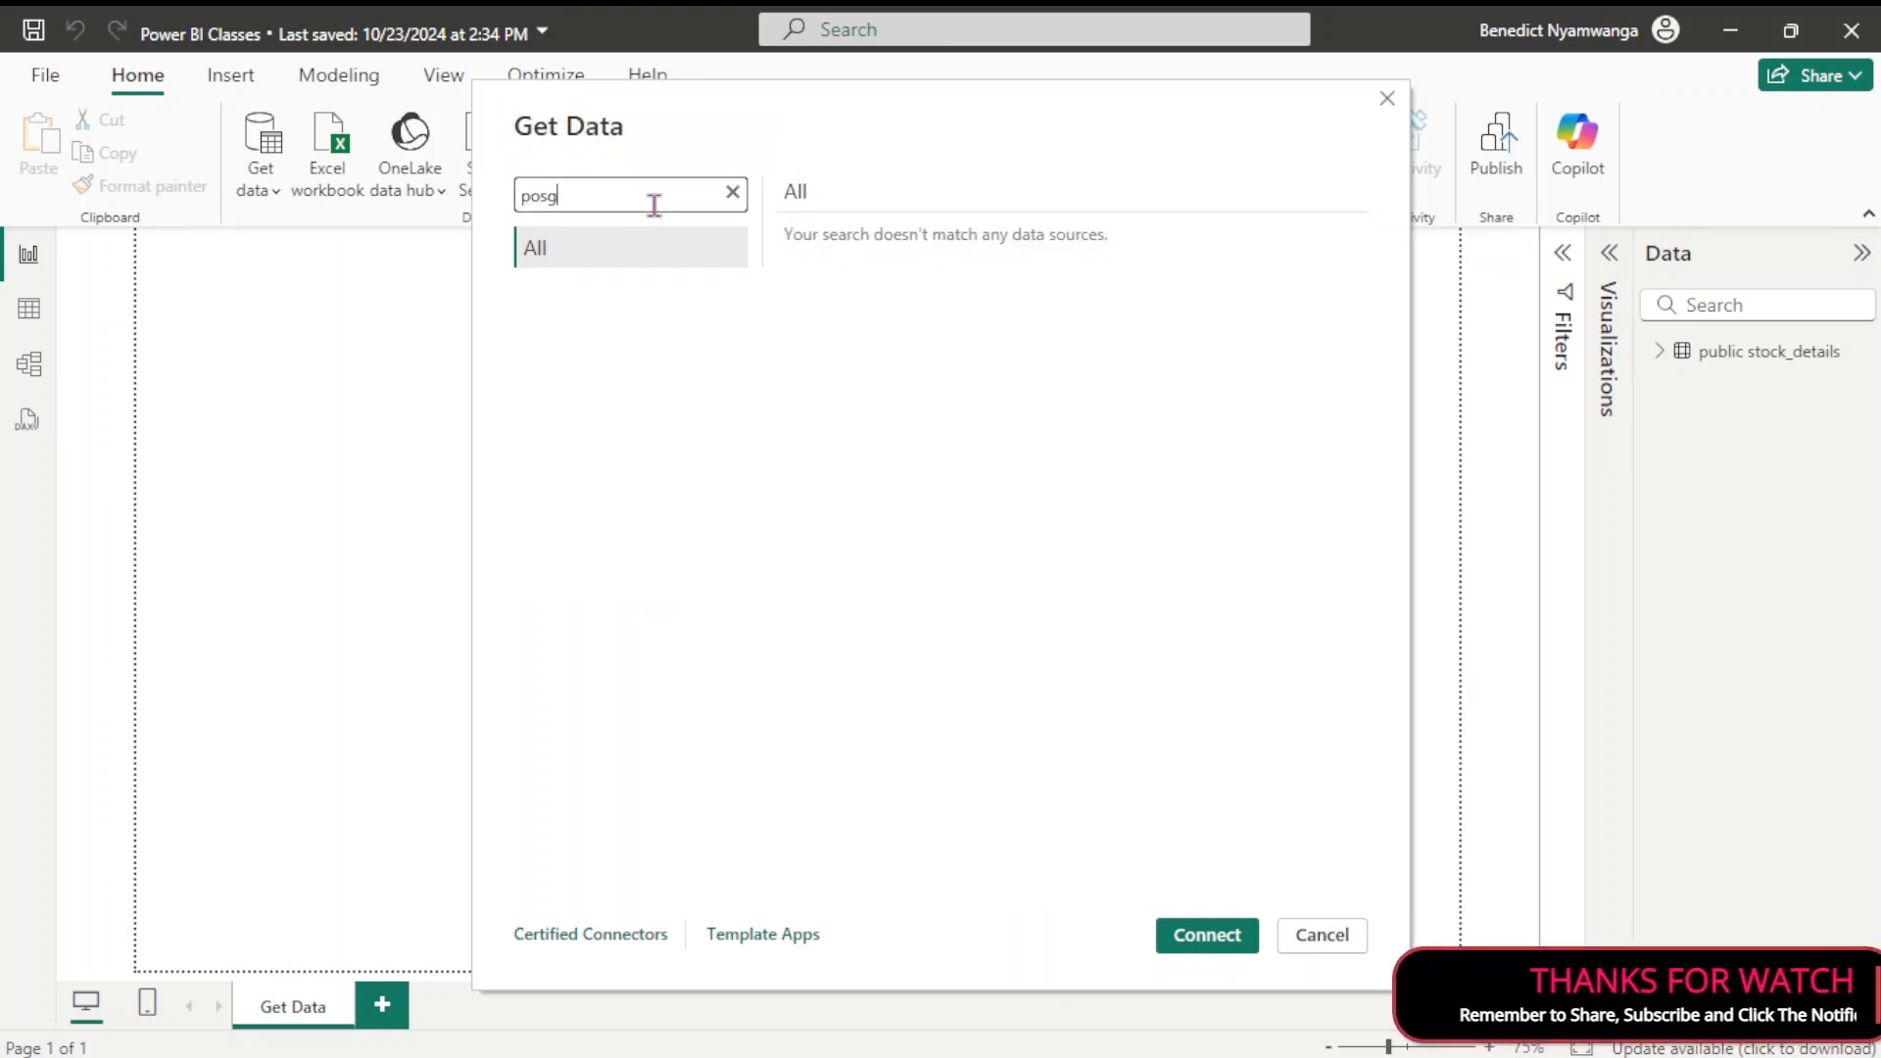
key(BackSpace)
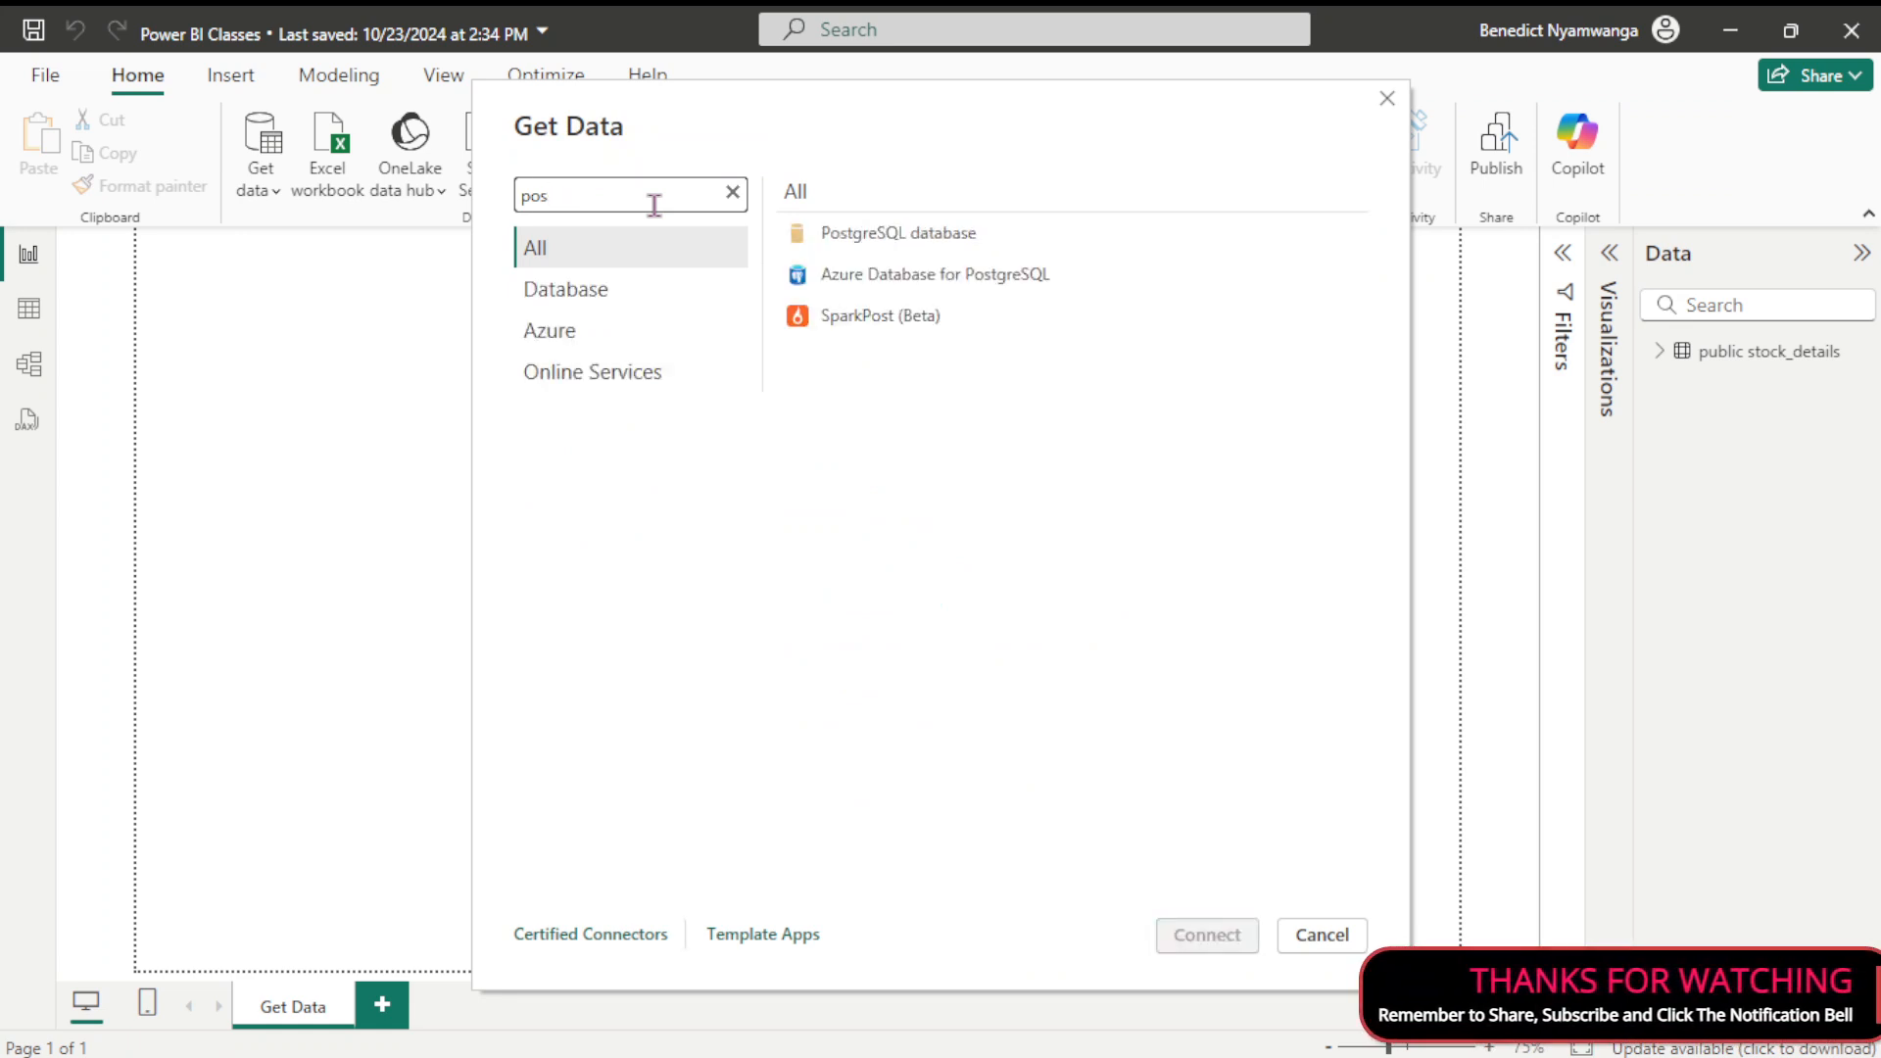
text(tres)
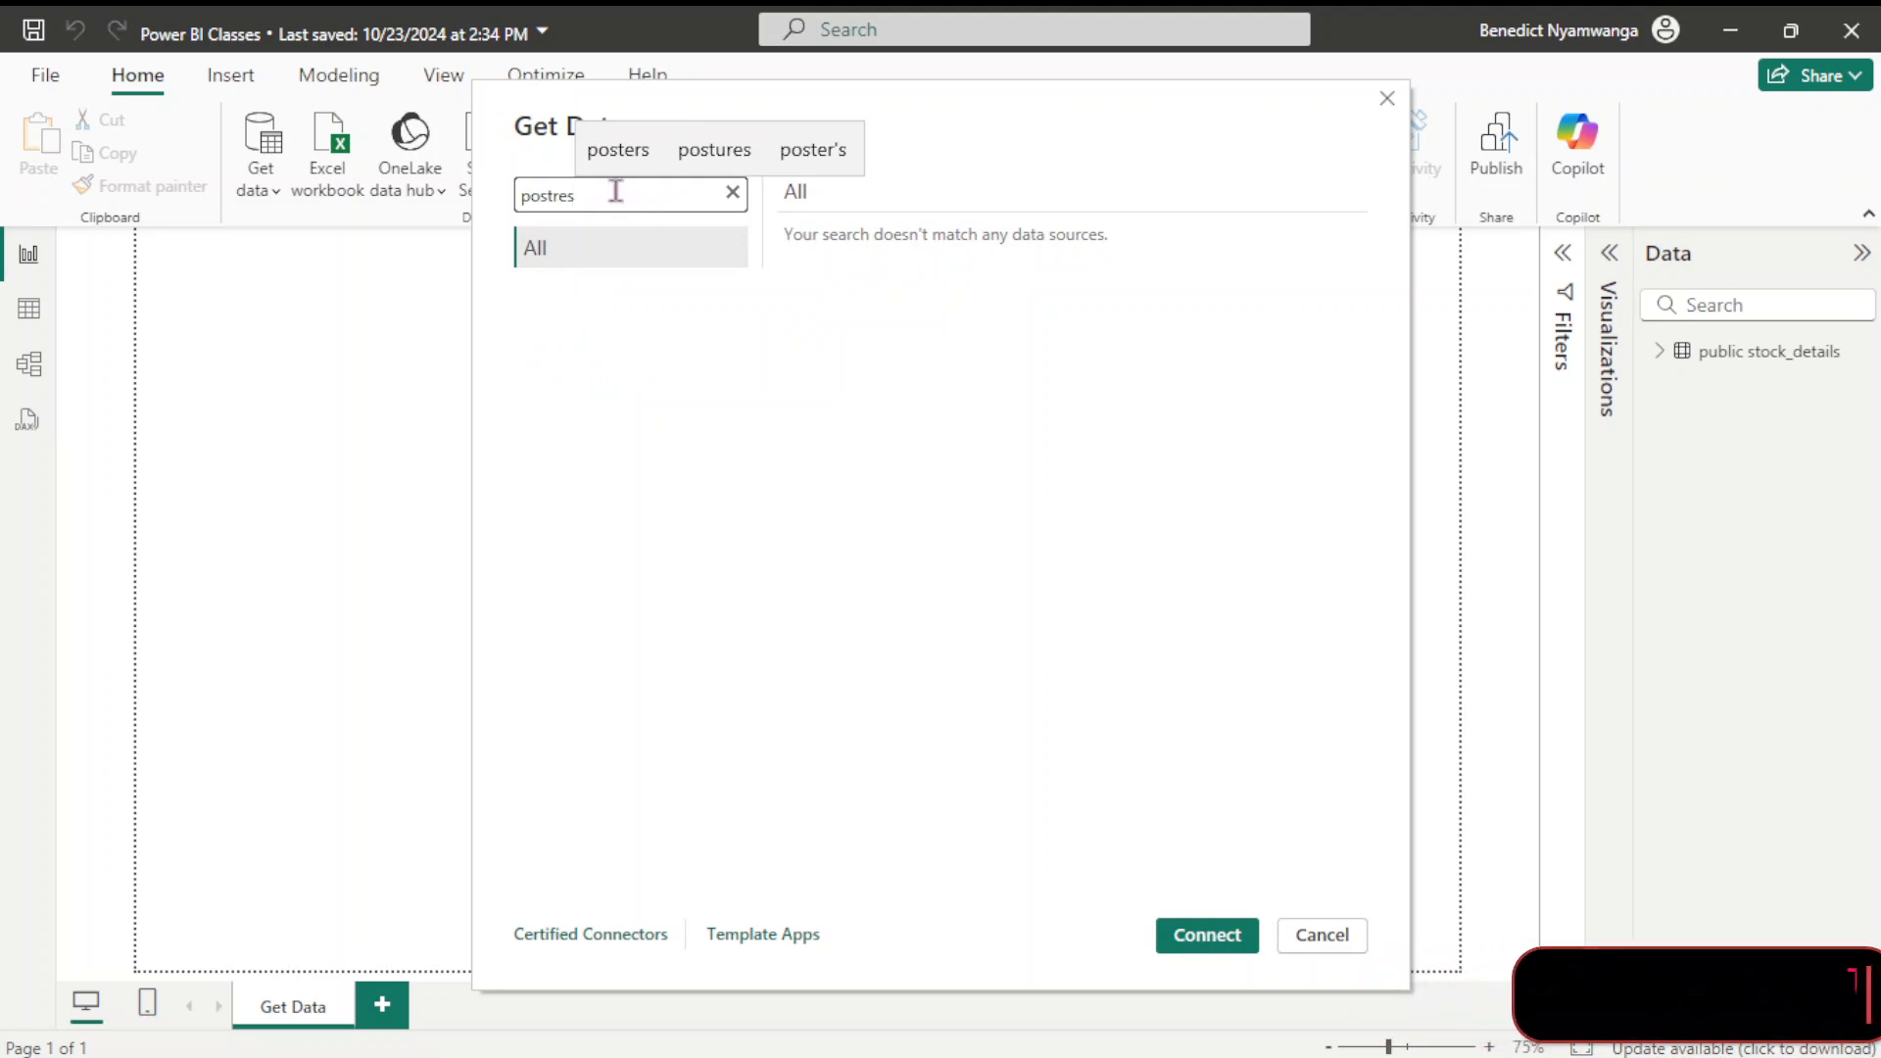
key(BackSpace)
key(BackSpace)
key(BackSpace)
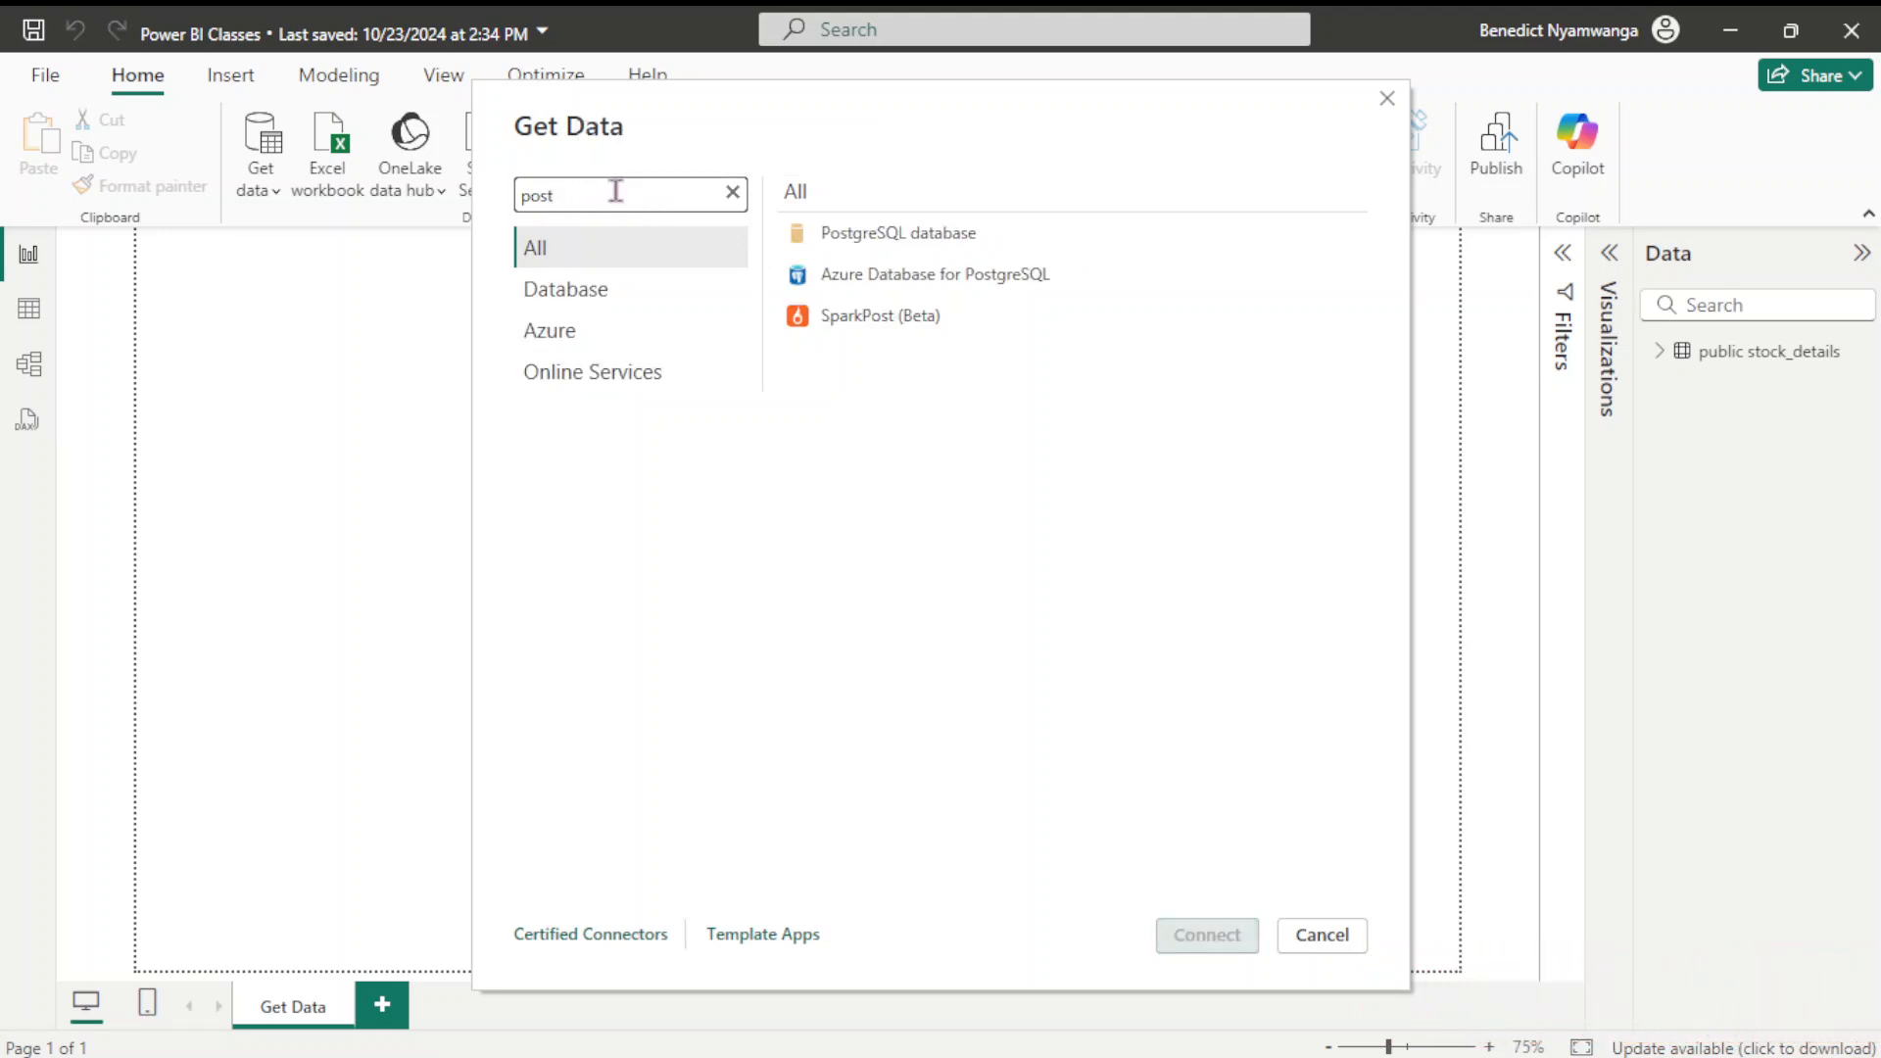
text(gres)
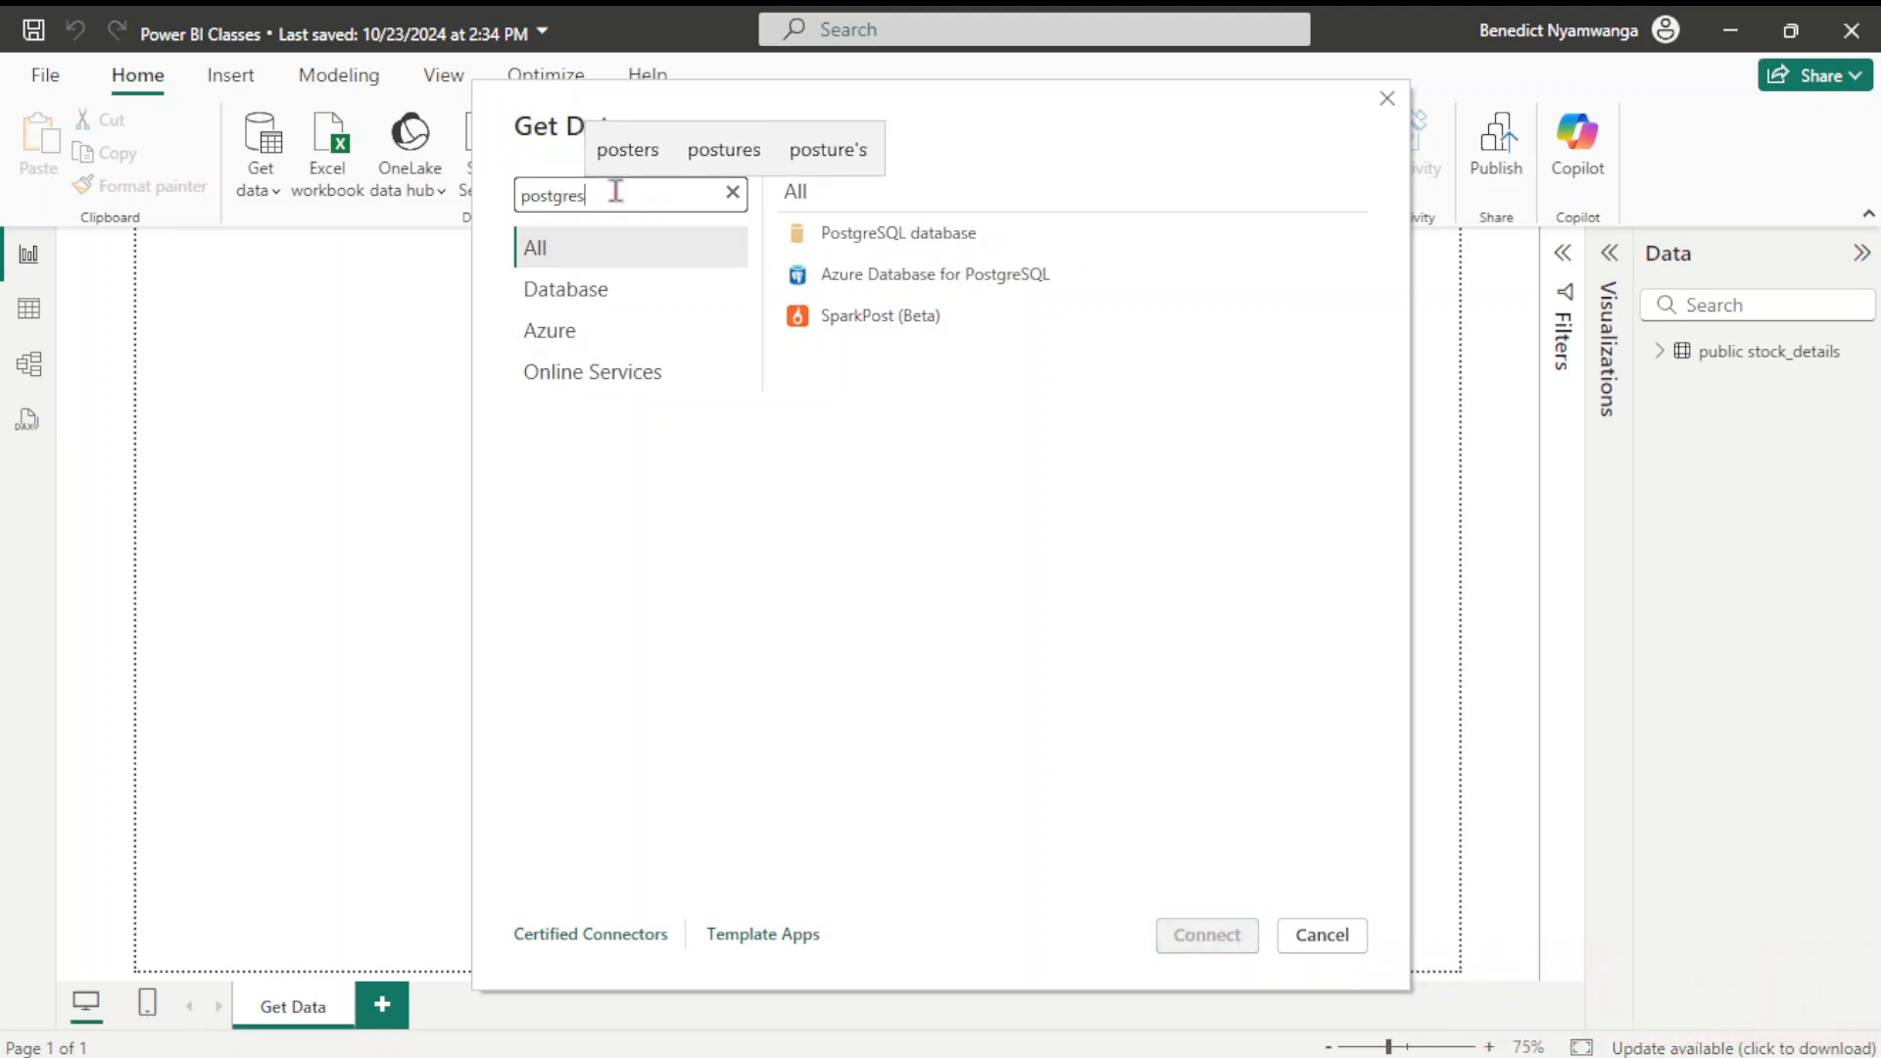
click(843, 235)
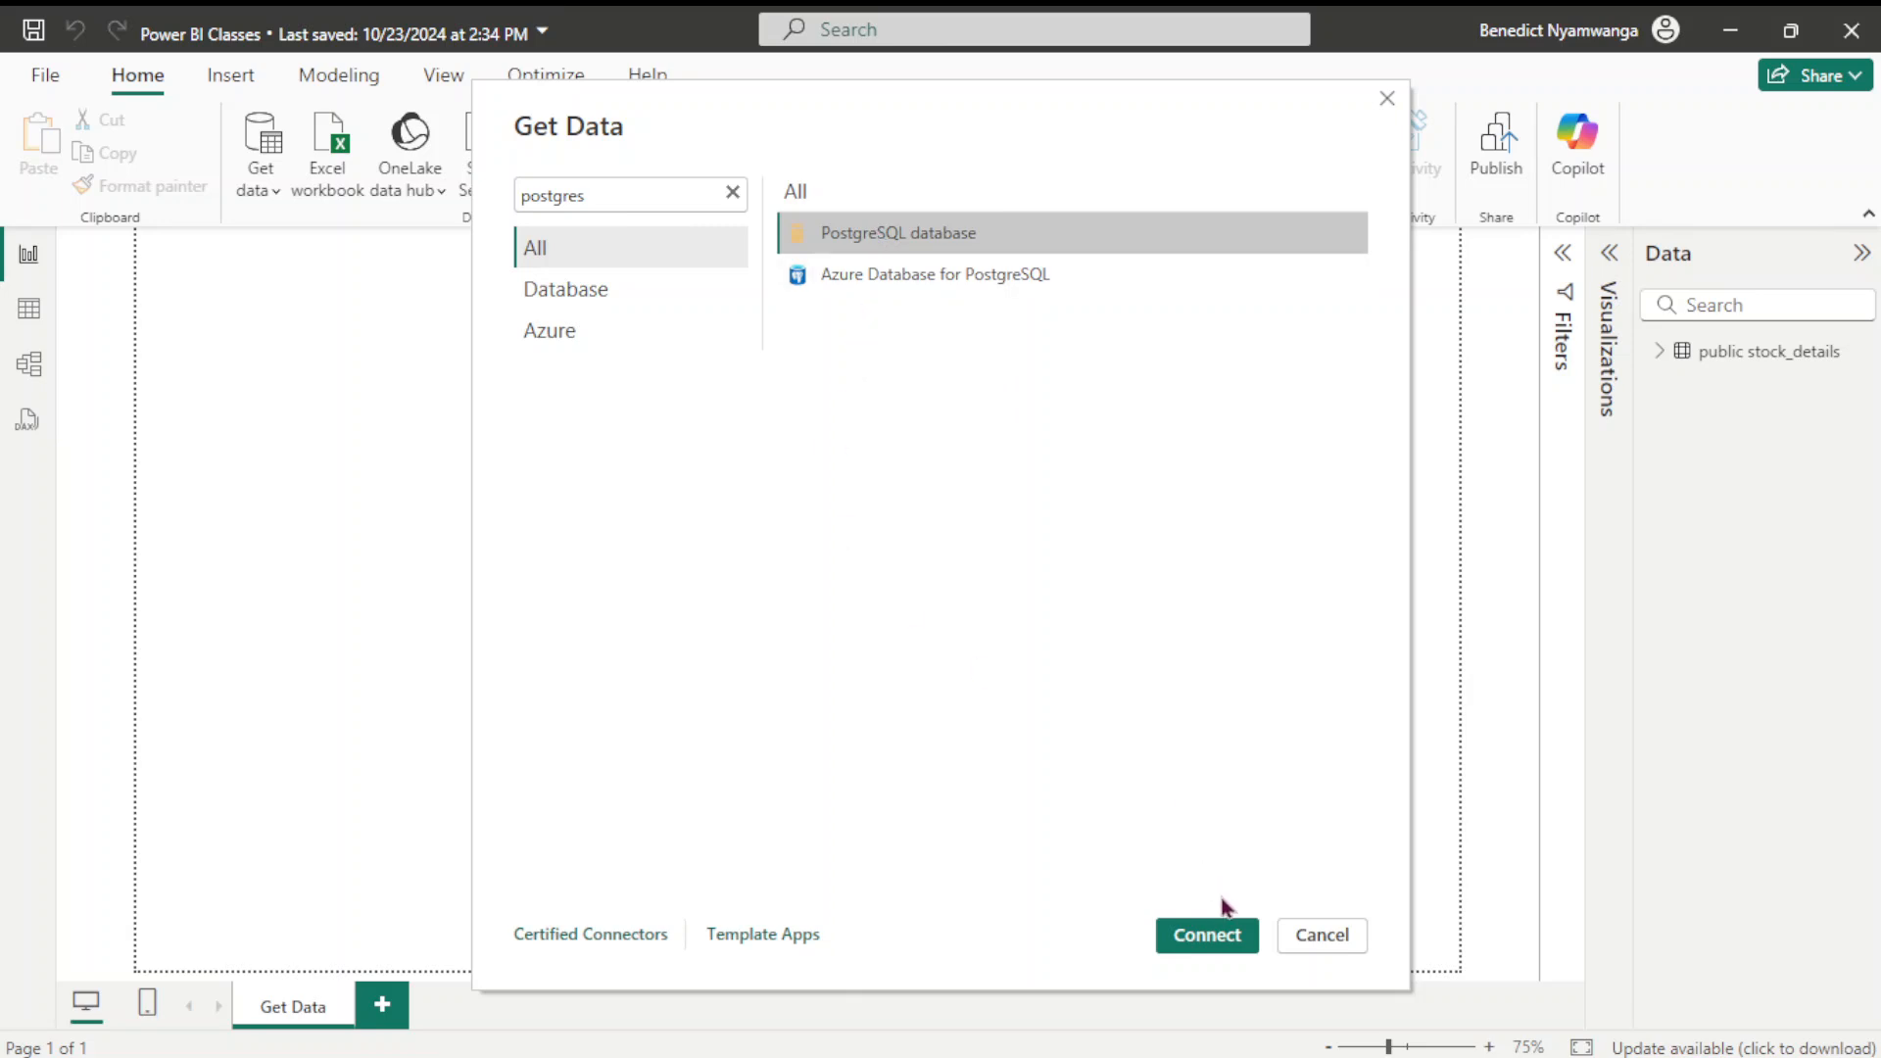
Enter server localhost:5432 and database stock_management, choosing DirectQuery instead of Import
click(1210, 939)
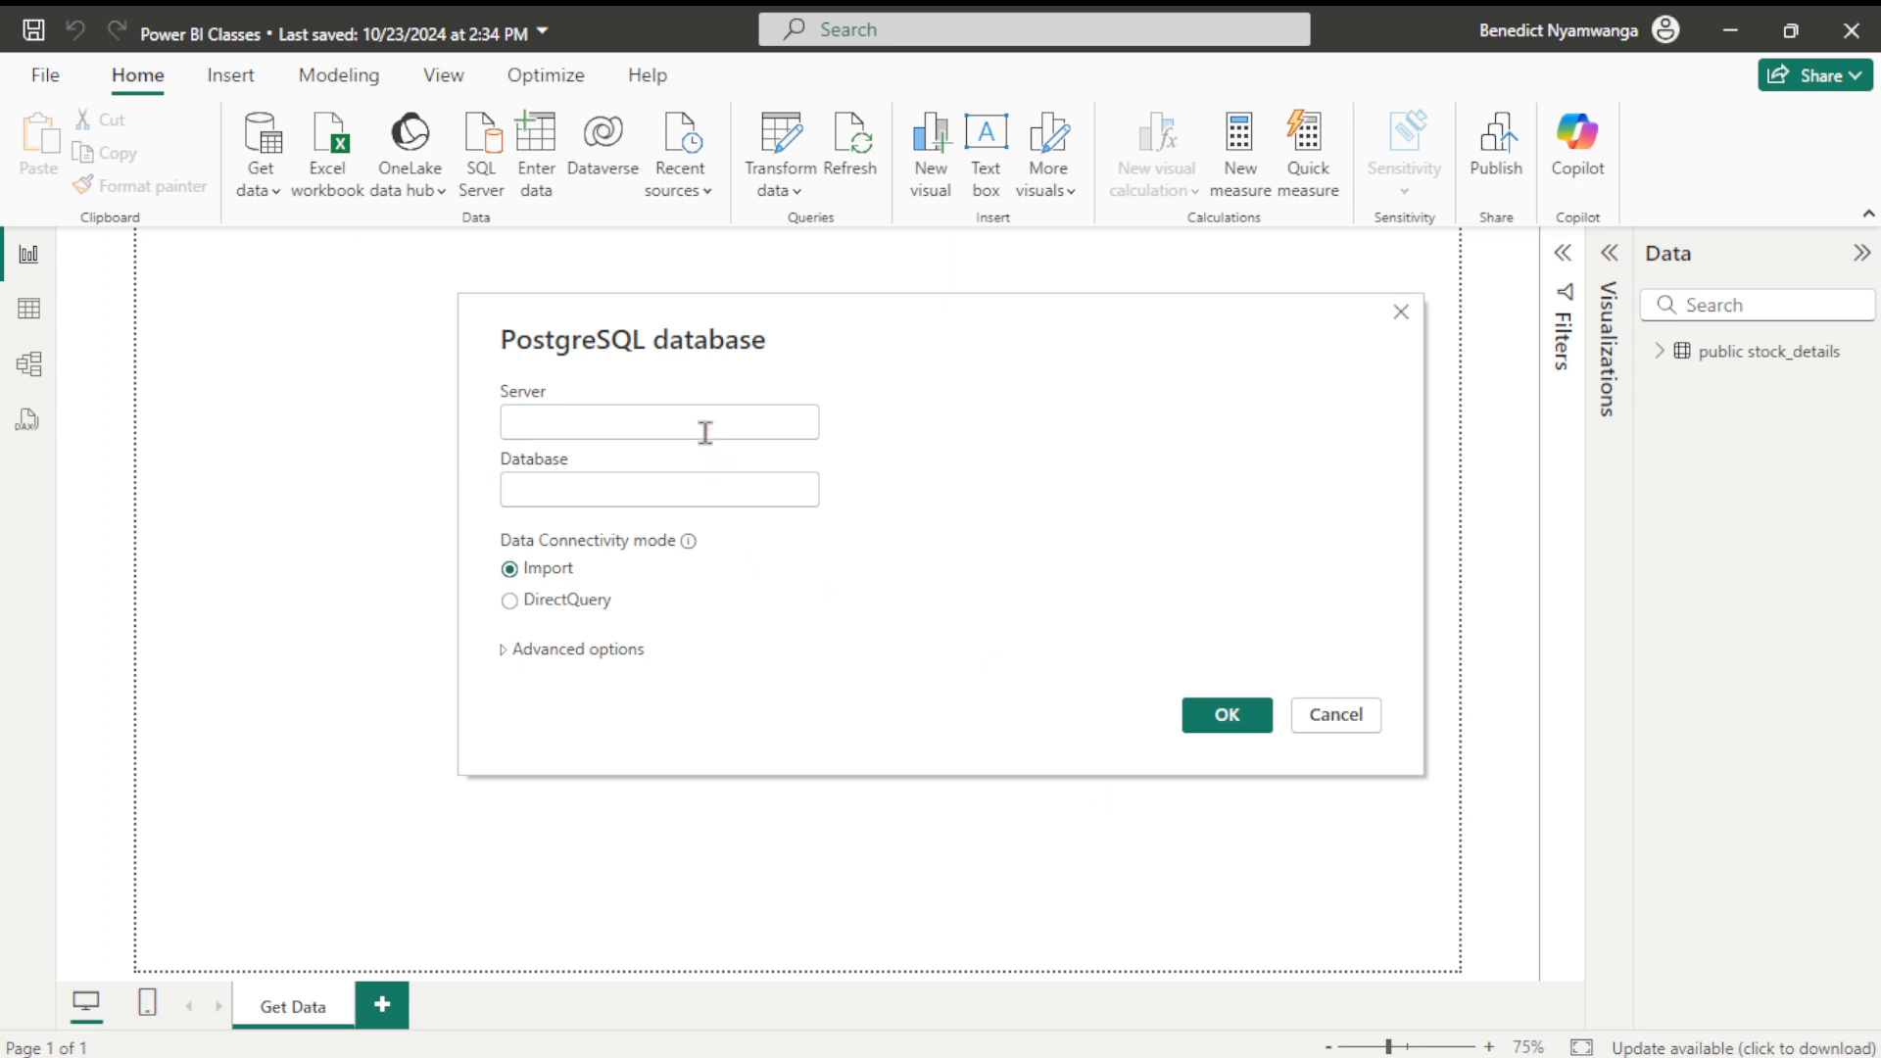
text(loca)
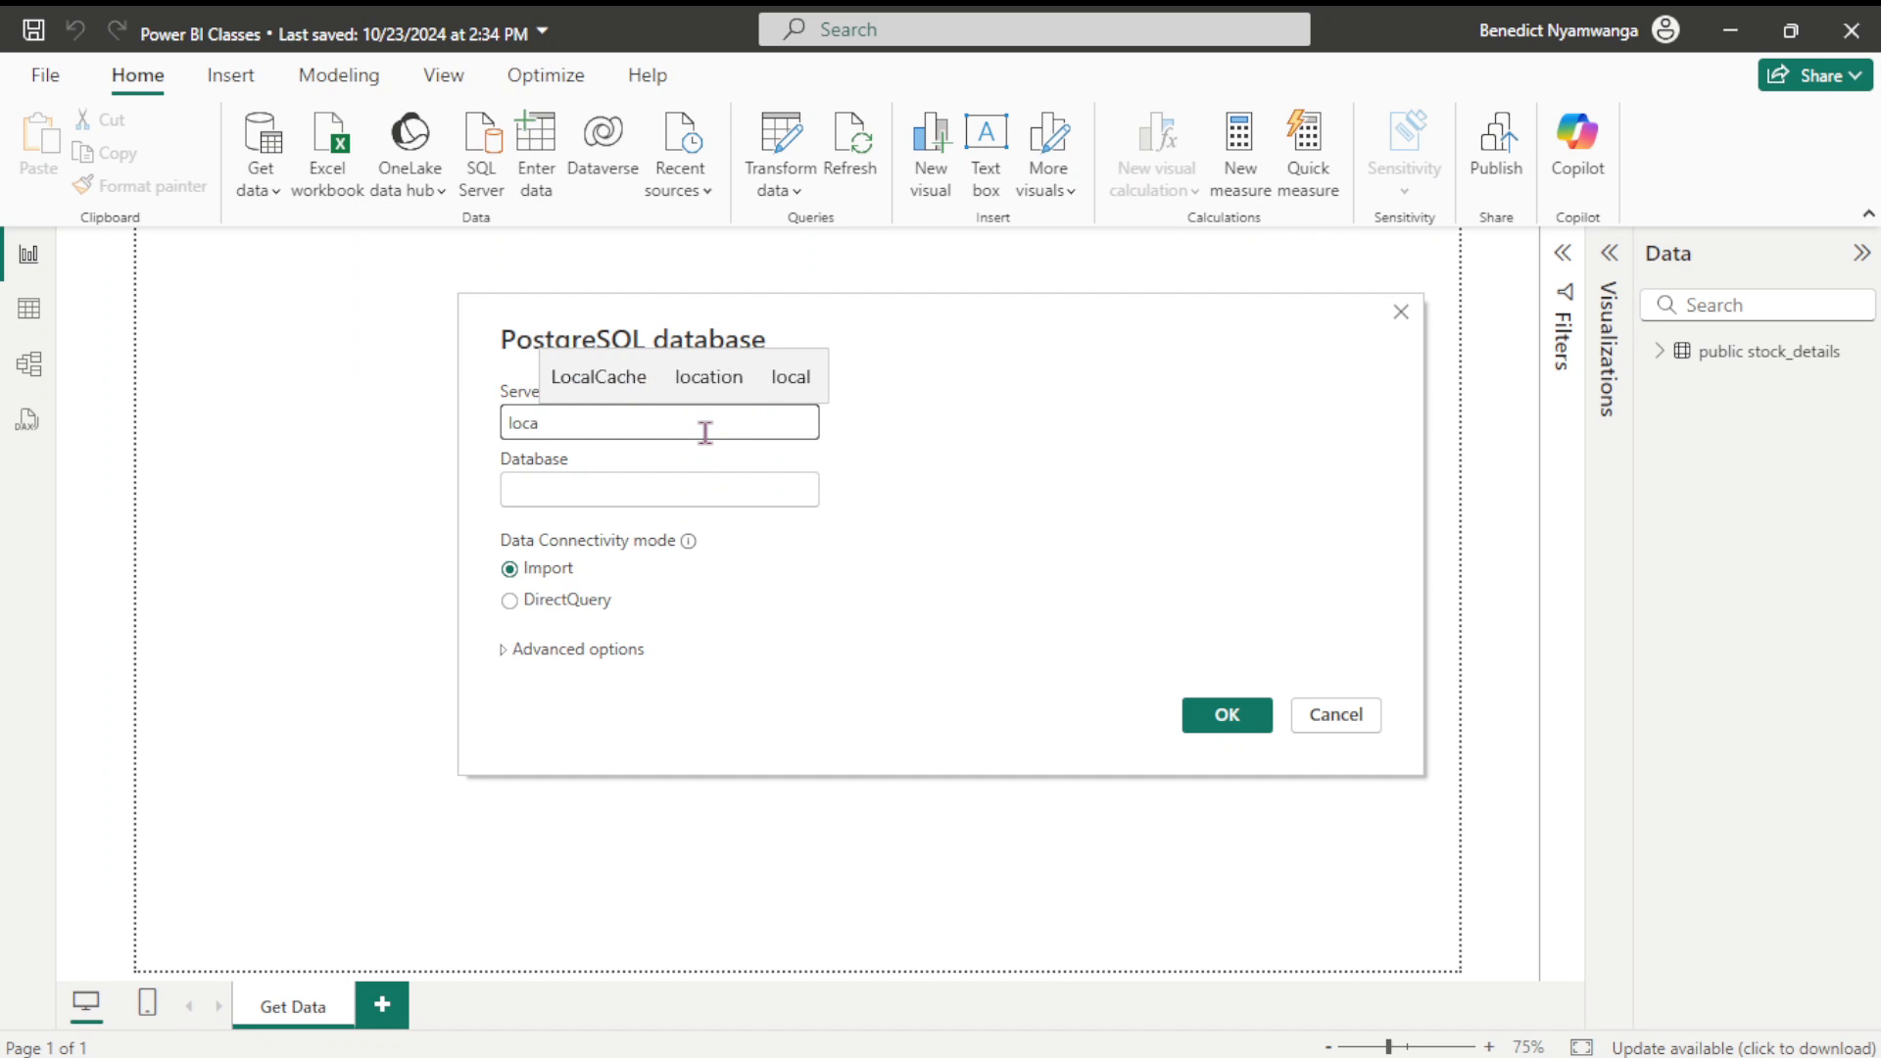
text(lhos)
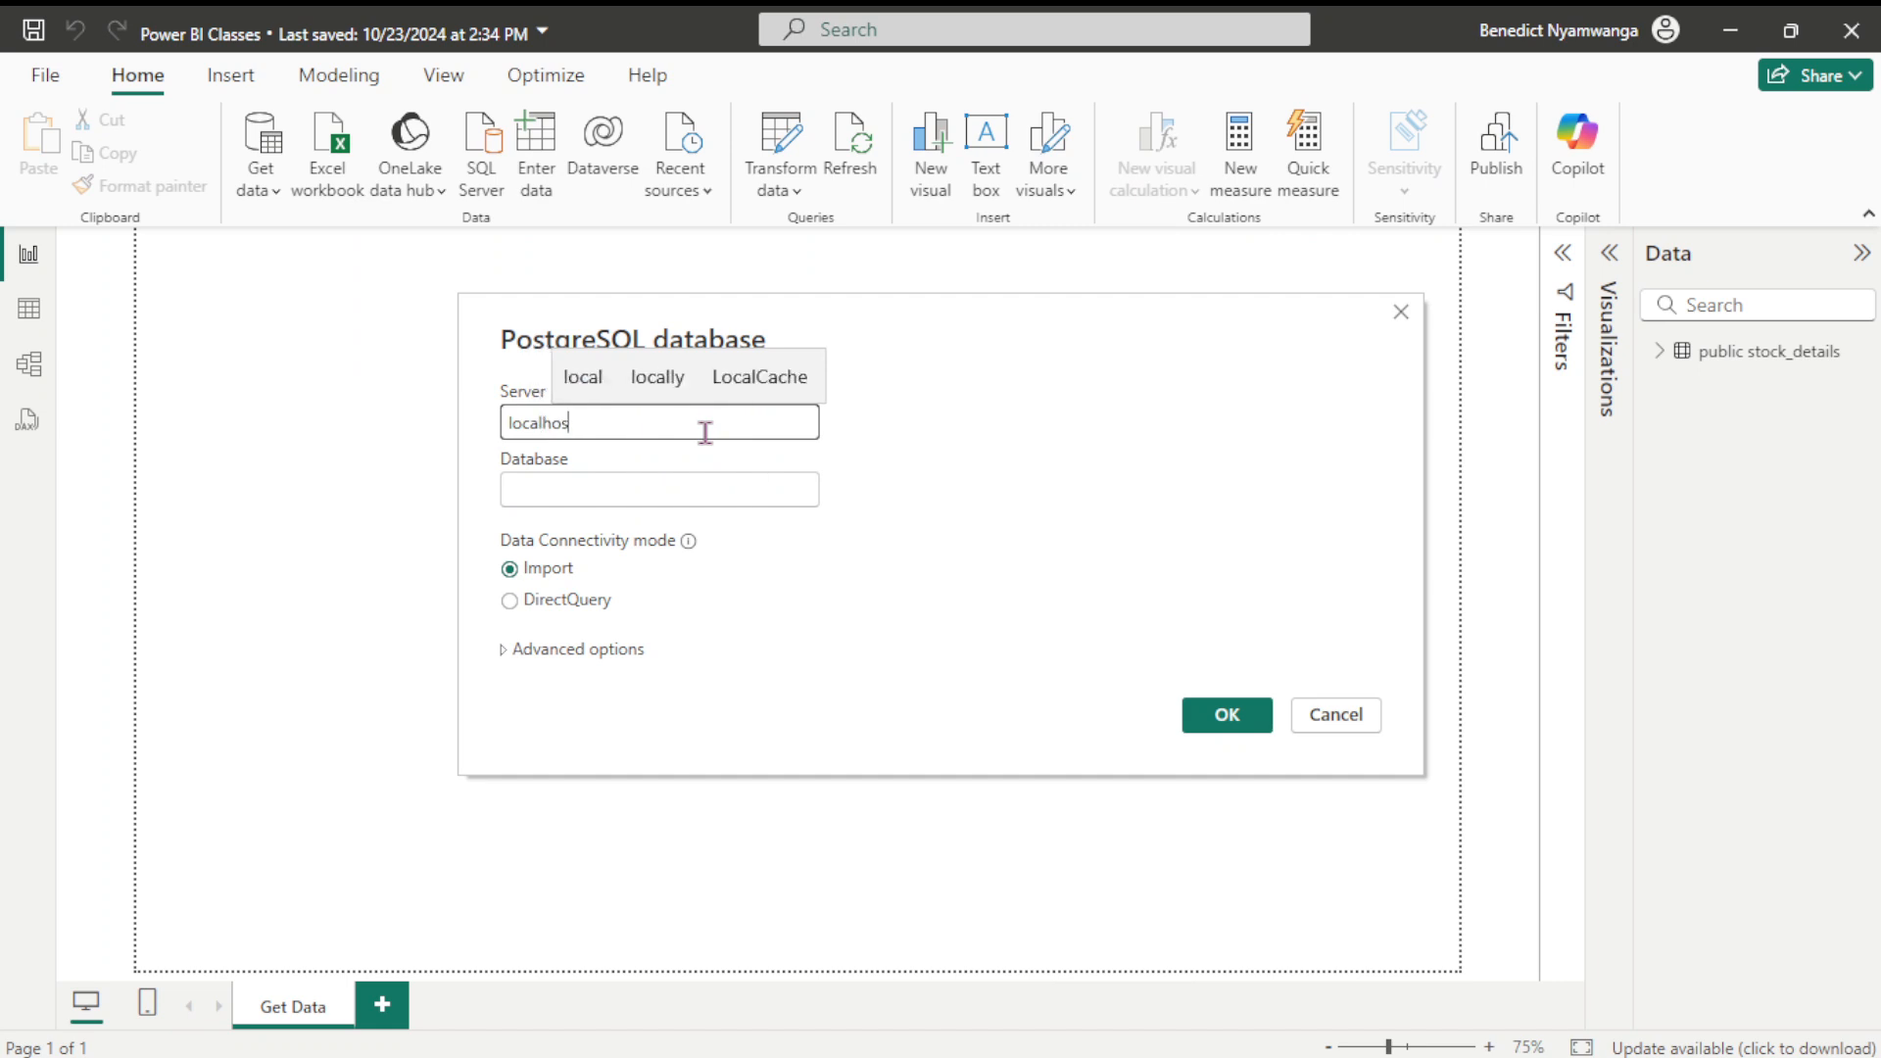
text(t:)
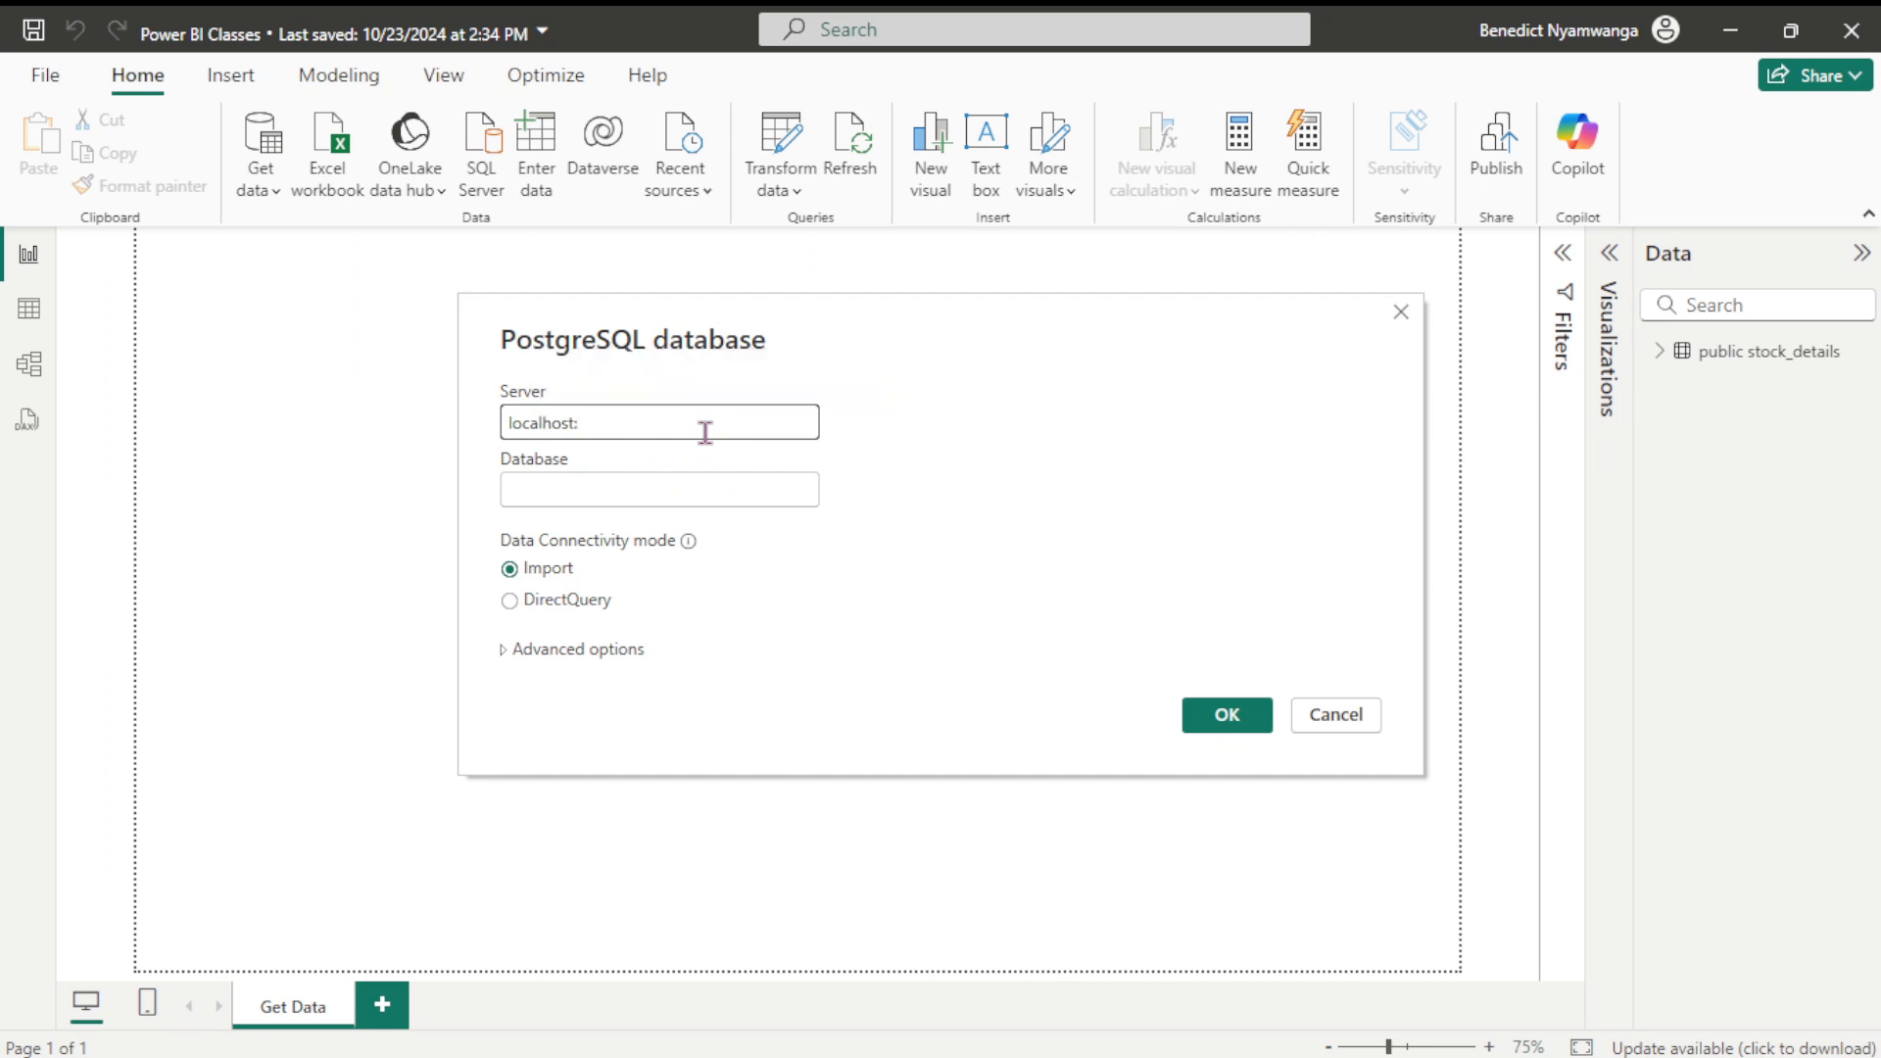
text(5432)
key(Tab)
text(s)
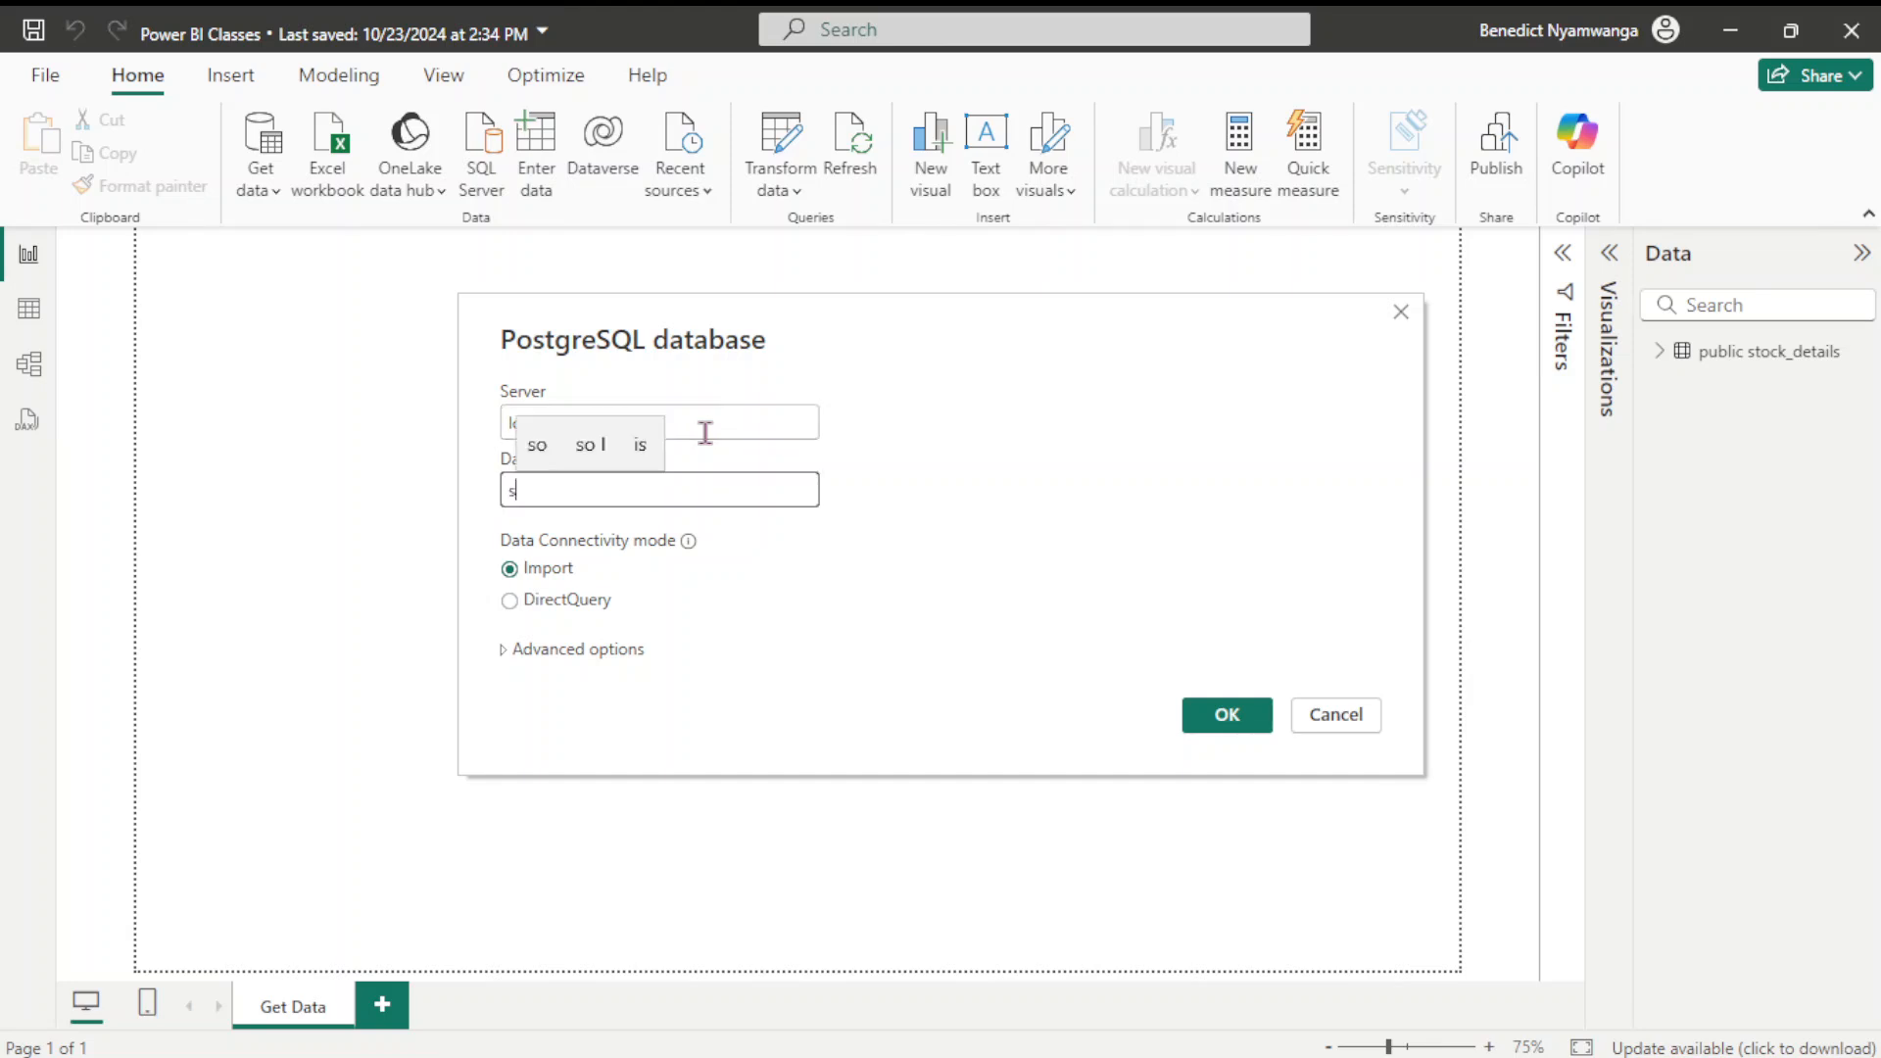
text(tock_mam)
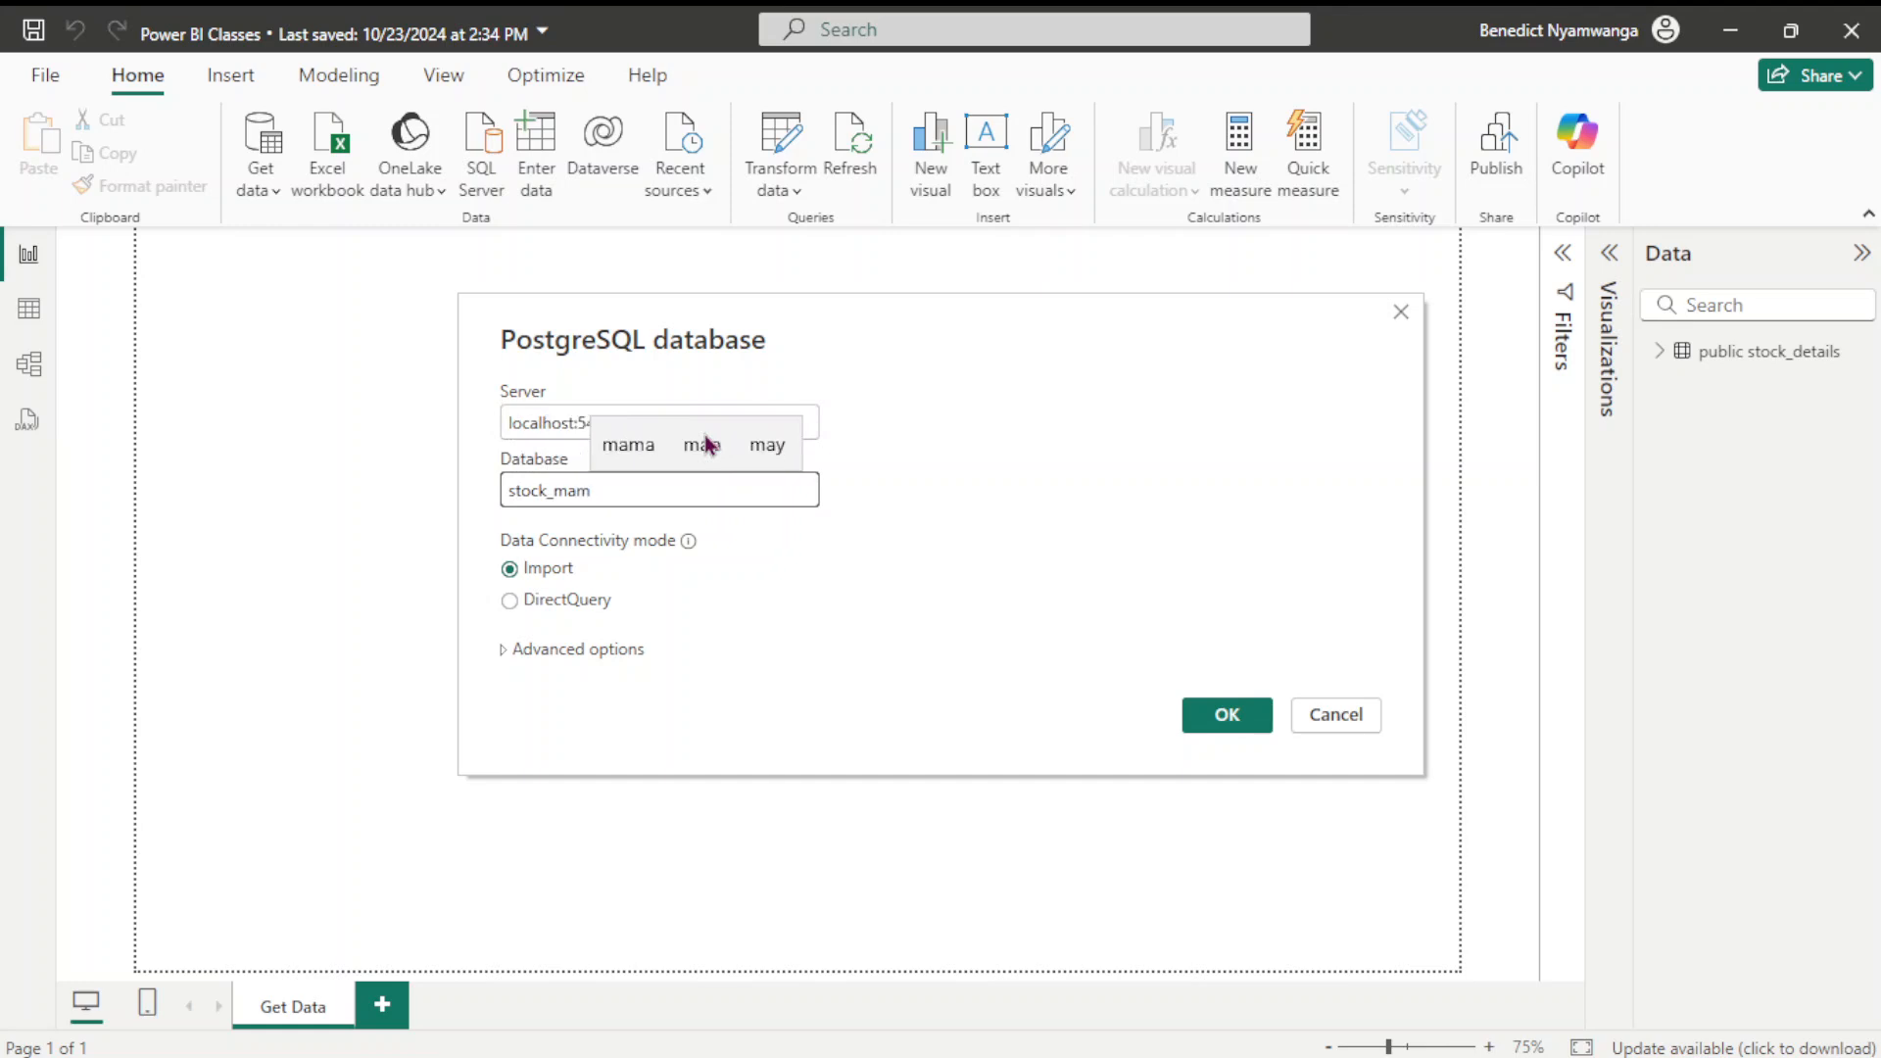
key(BackSpace)
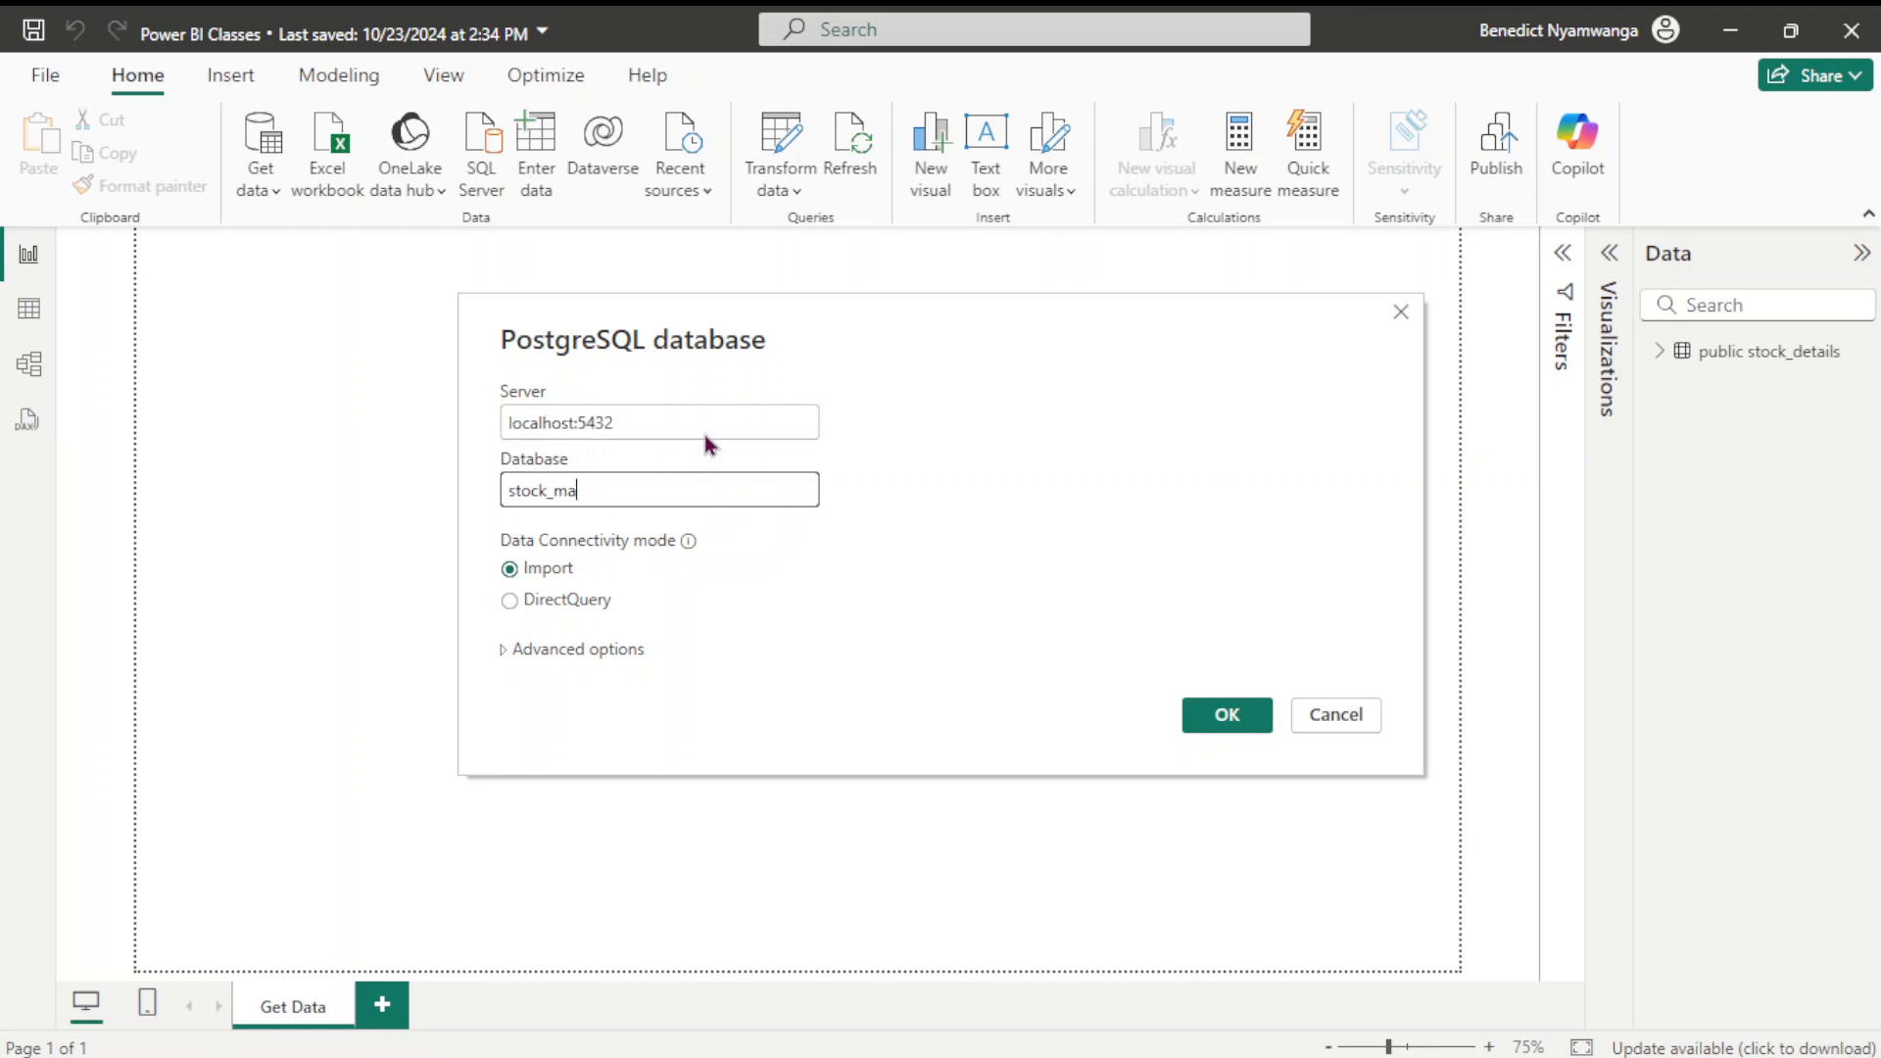
text(nageen)
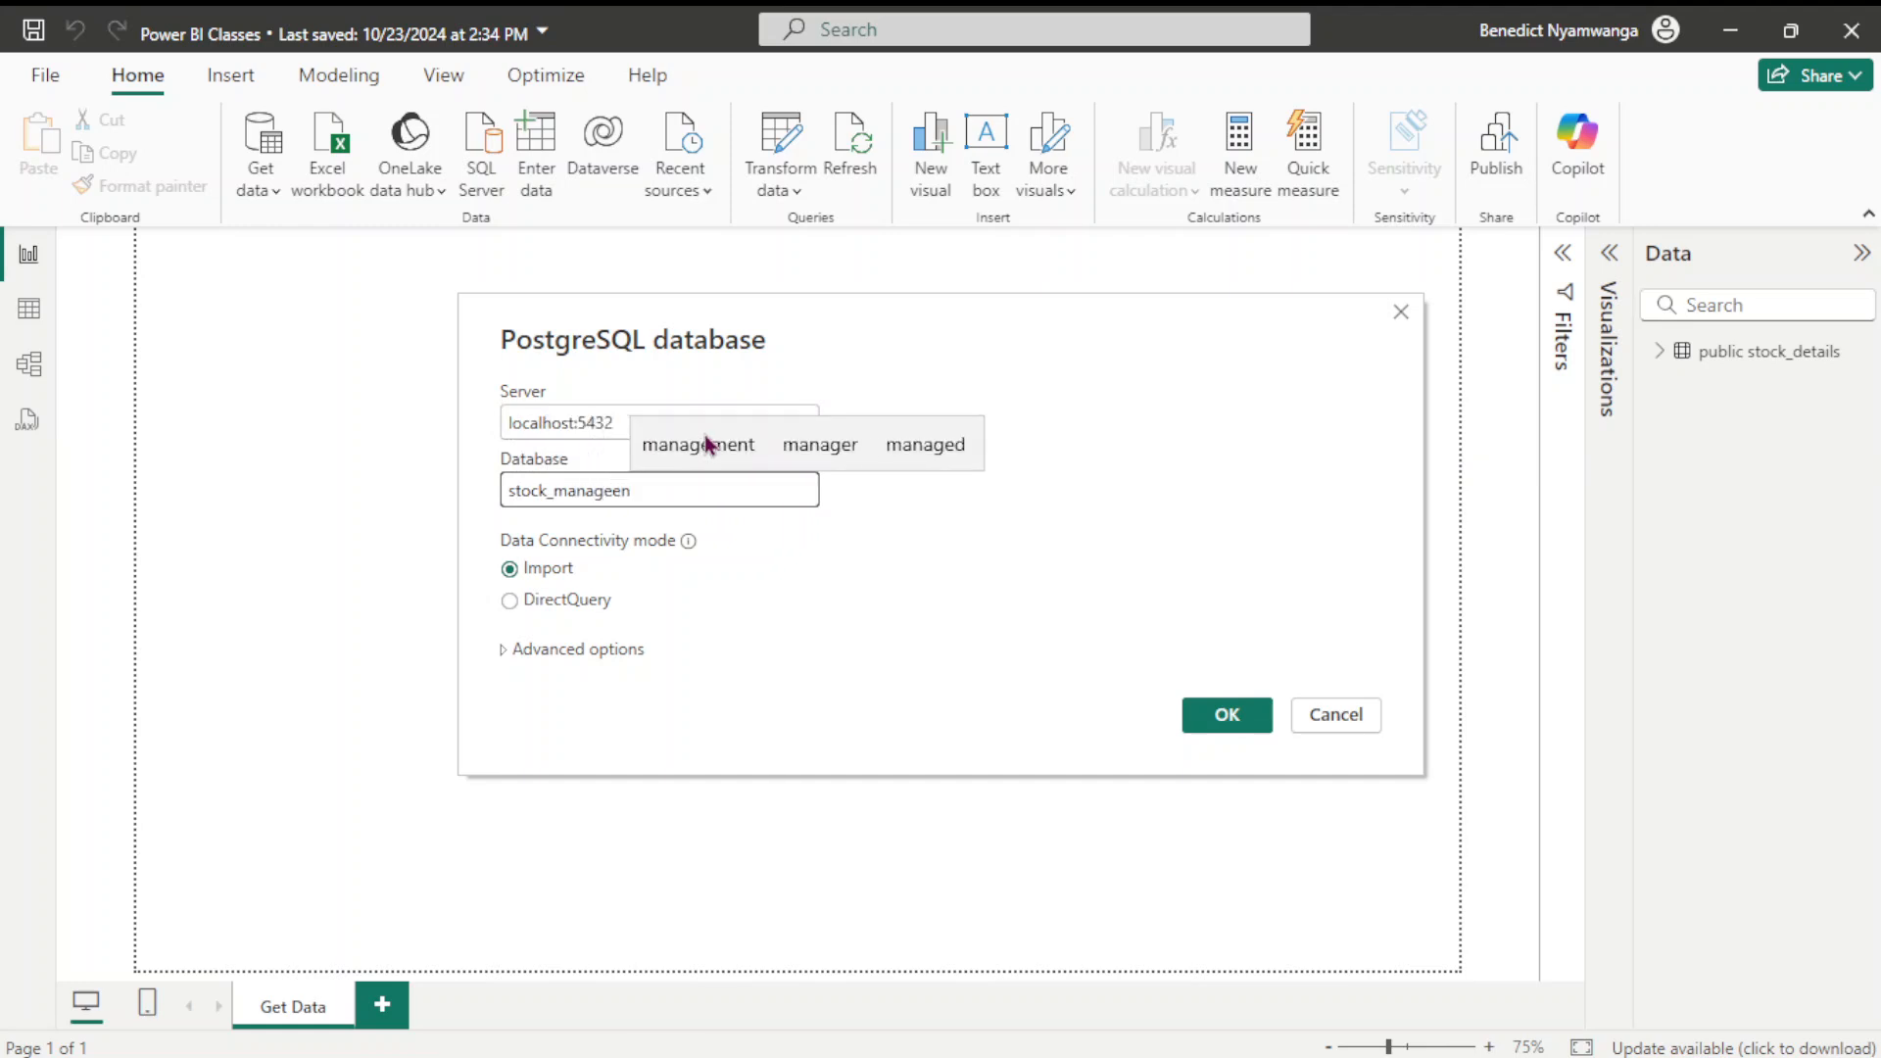
key(BackSpace)
key(BackSpace)
text(m)
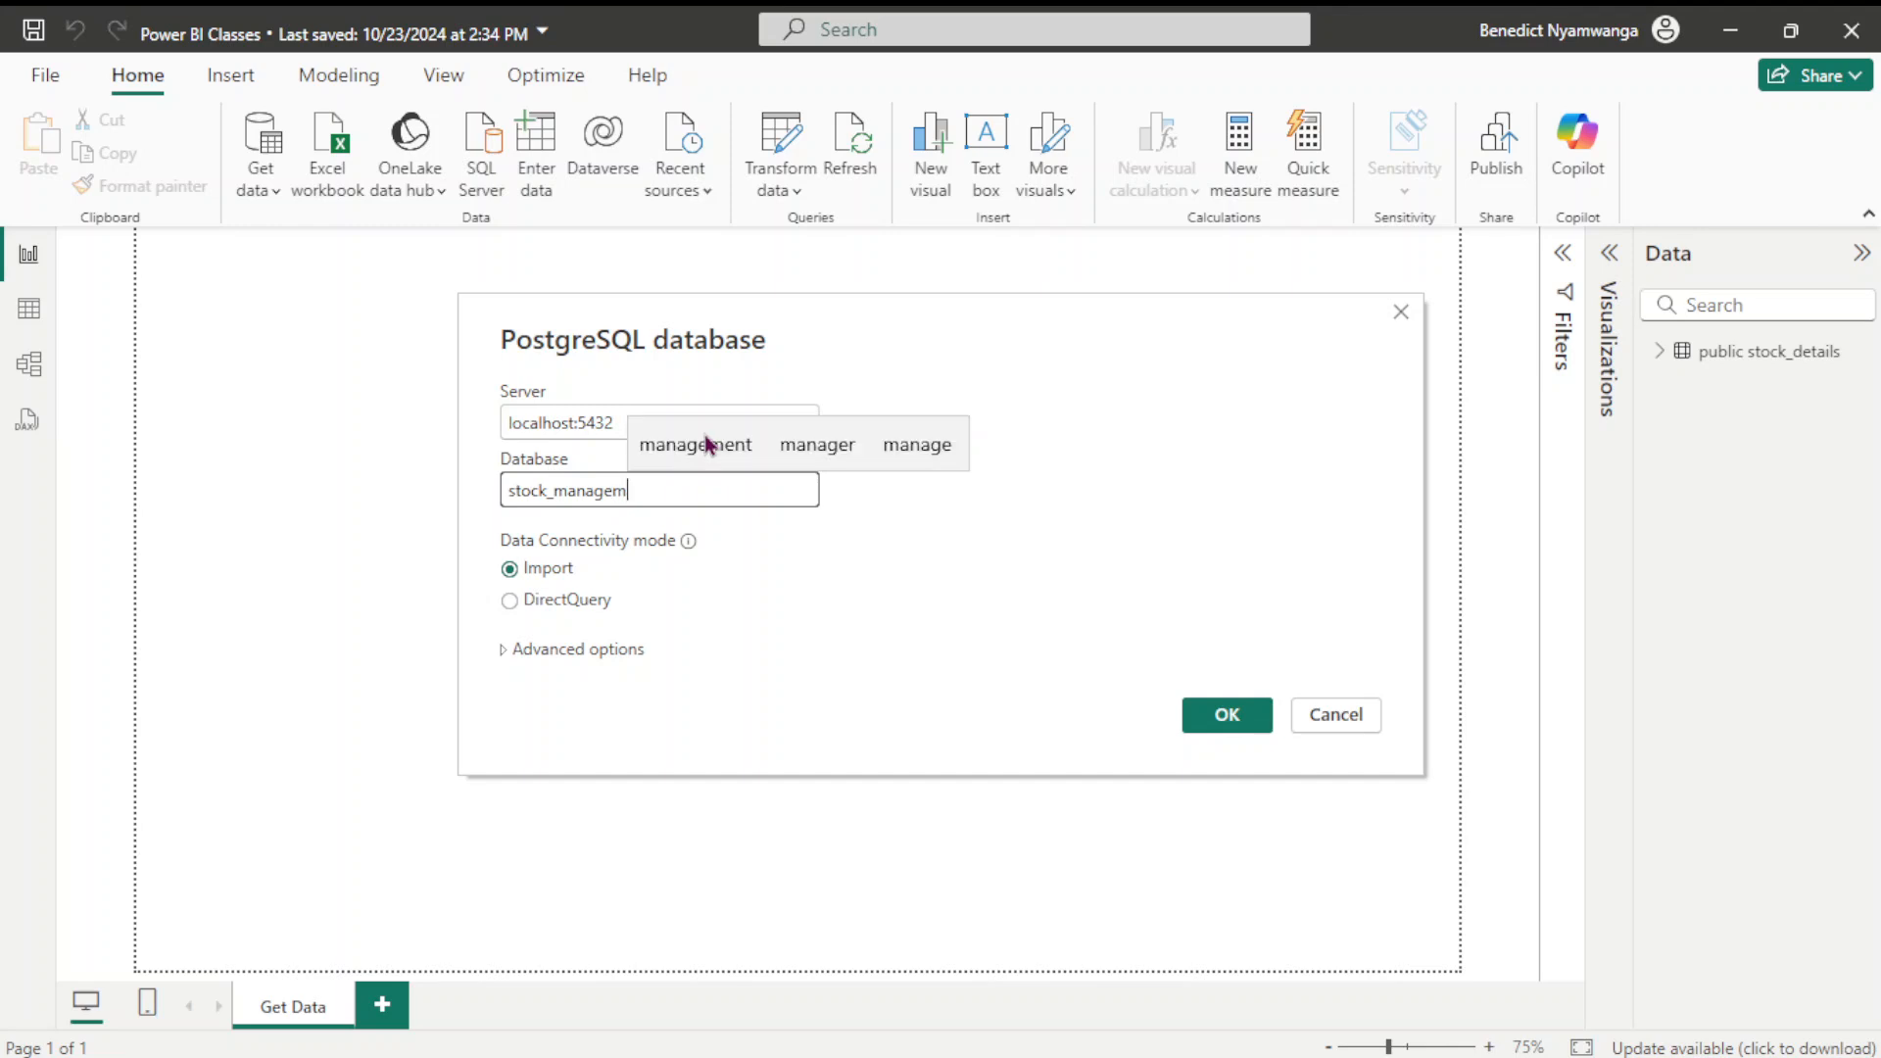
text(ent)
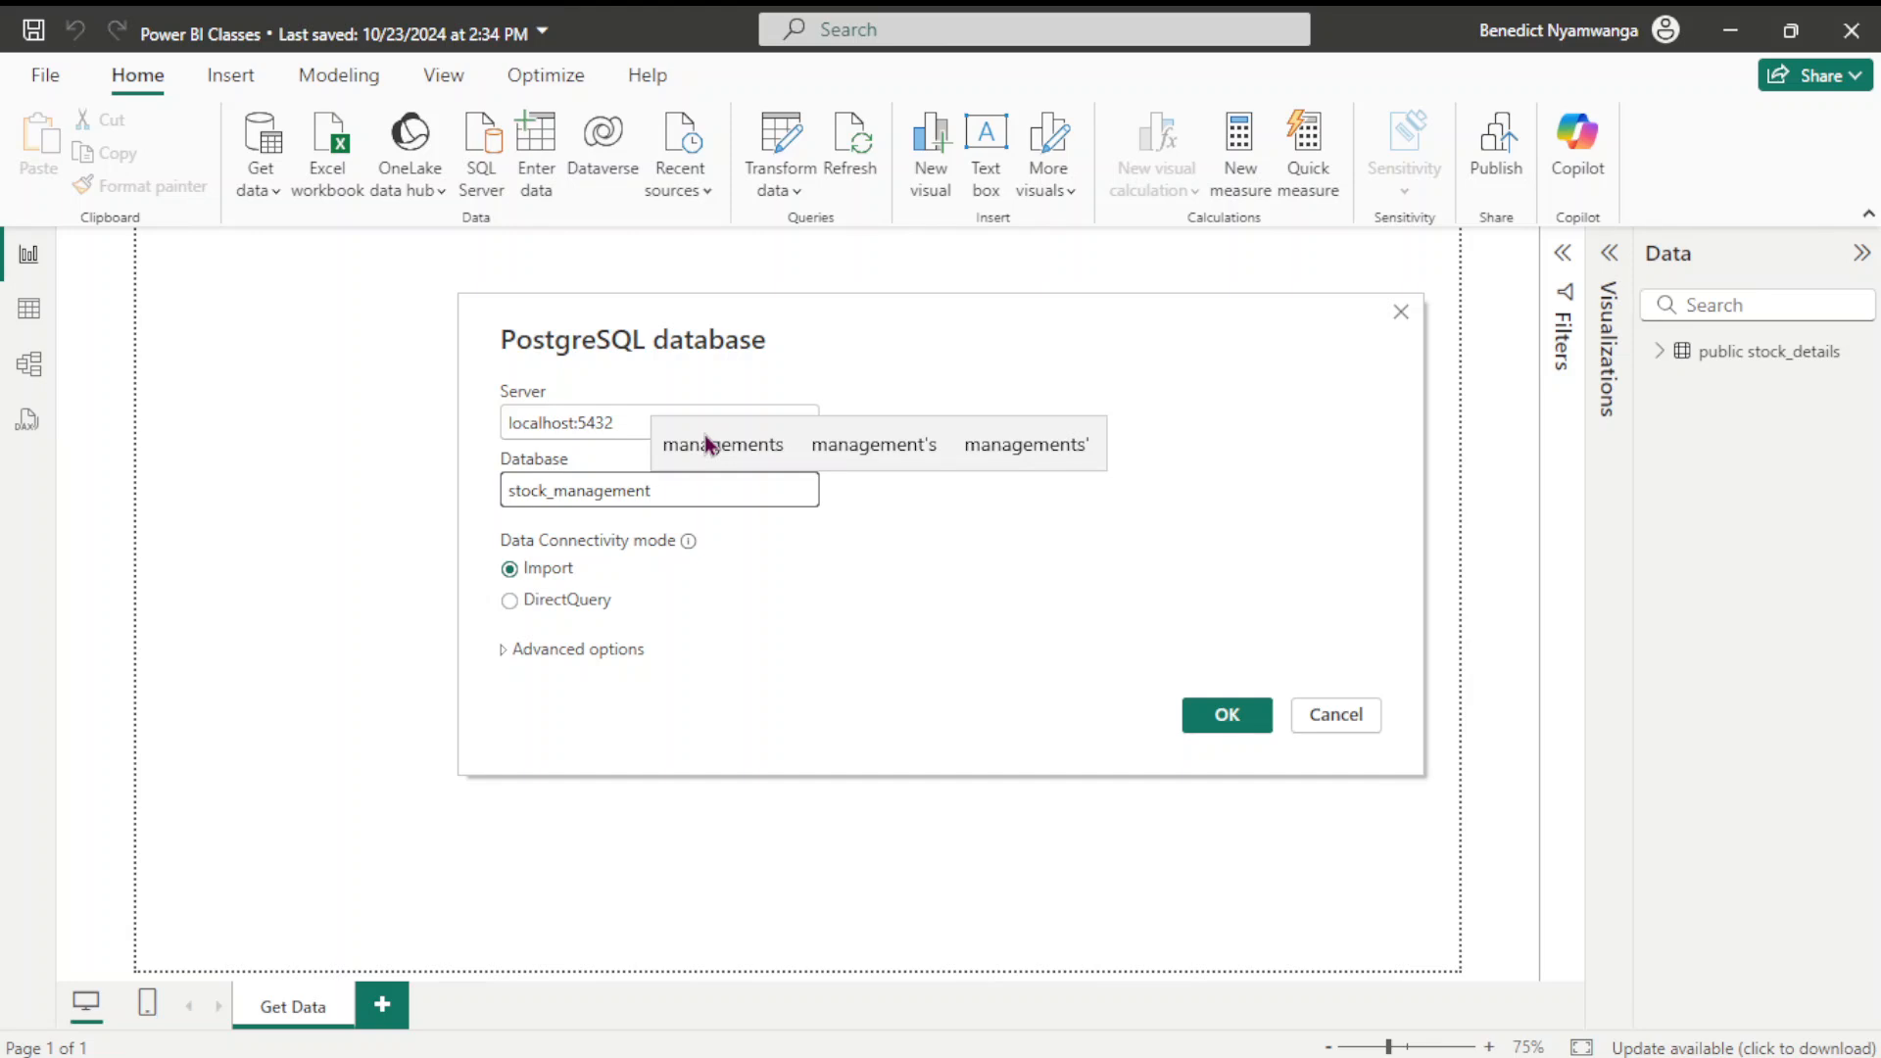
click(509, 601)
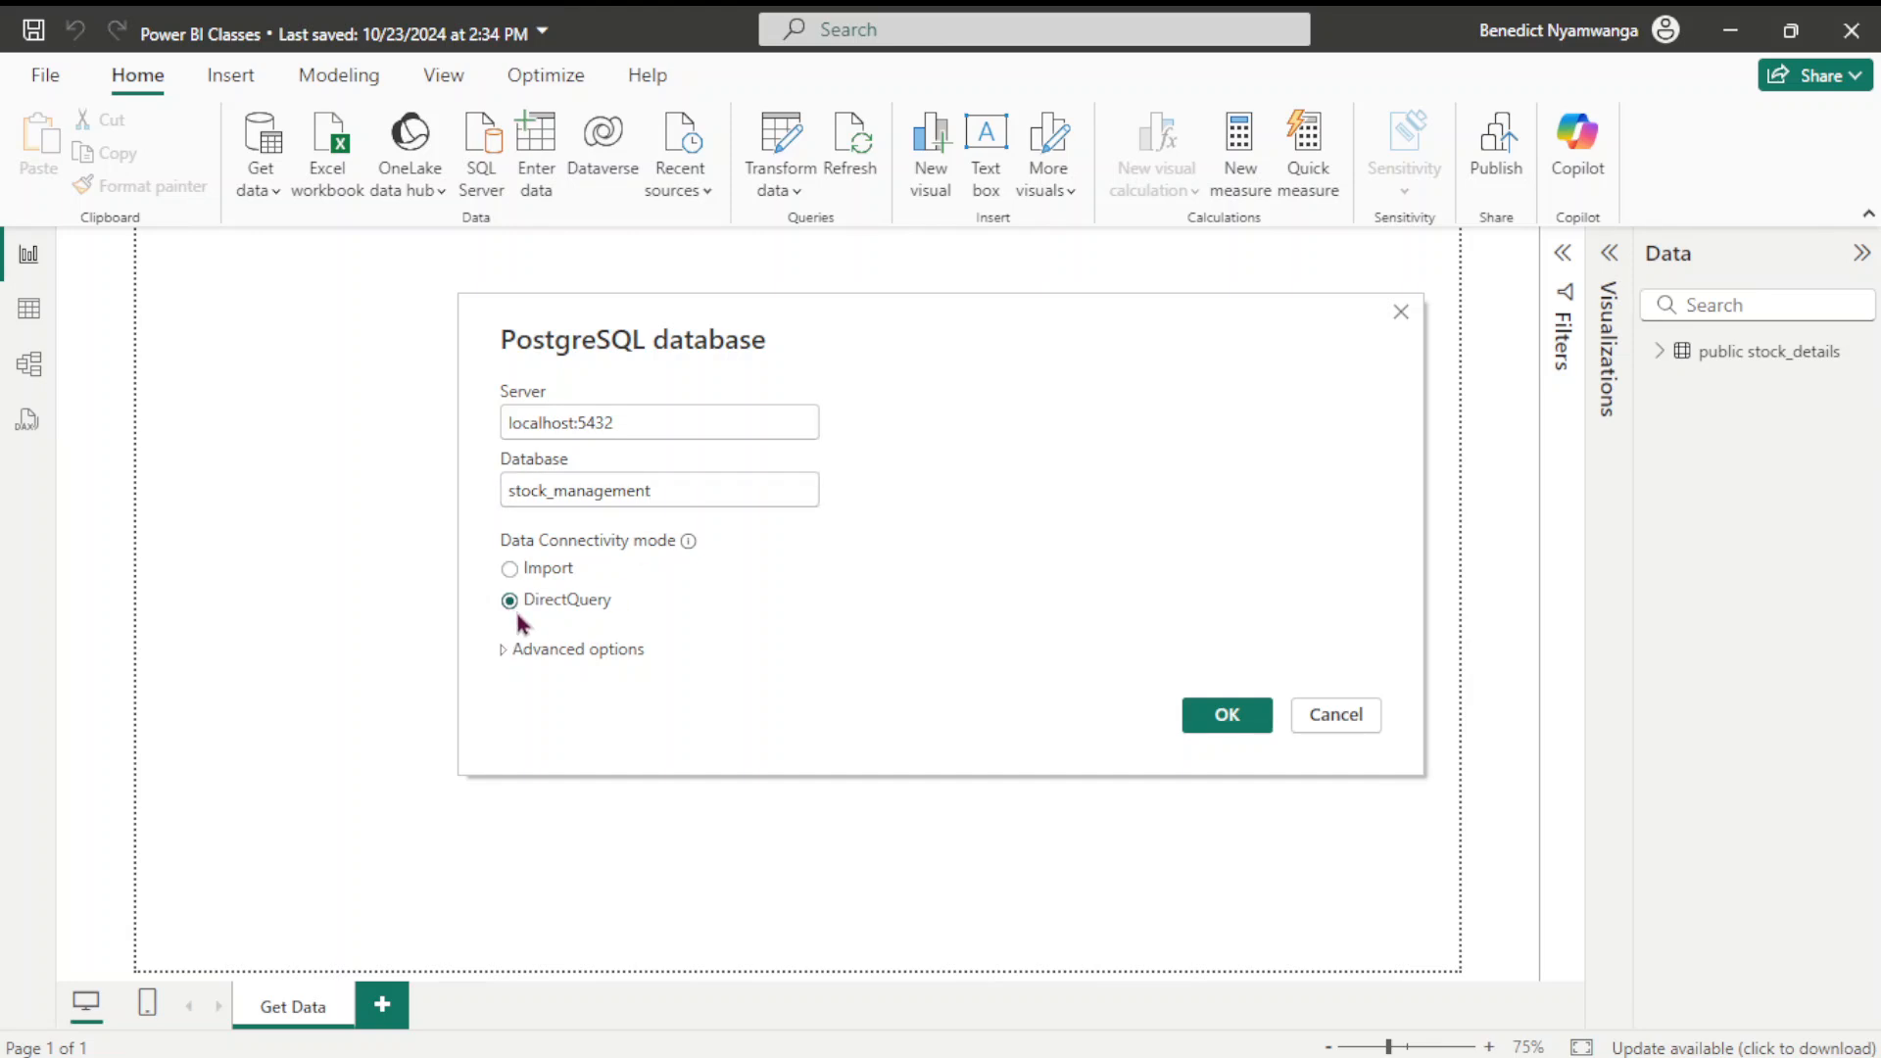
Confirm the connection, tick public.stock_purchases and scroll its preview right to total_price
click(1236, 717)
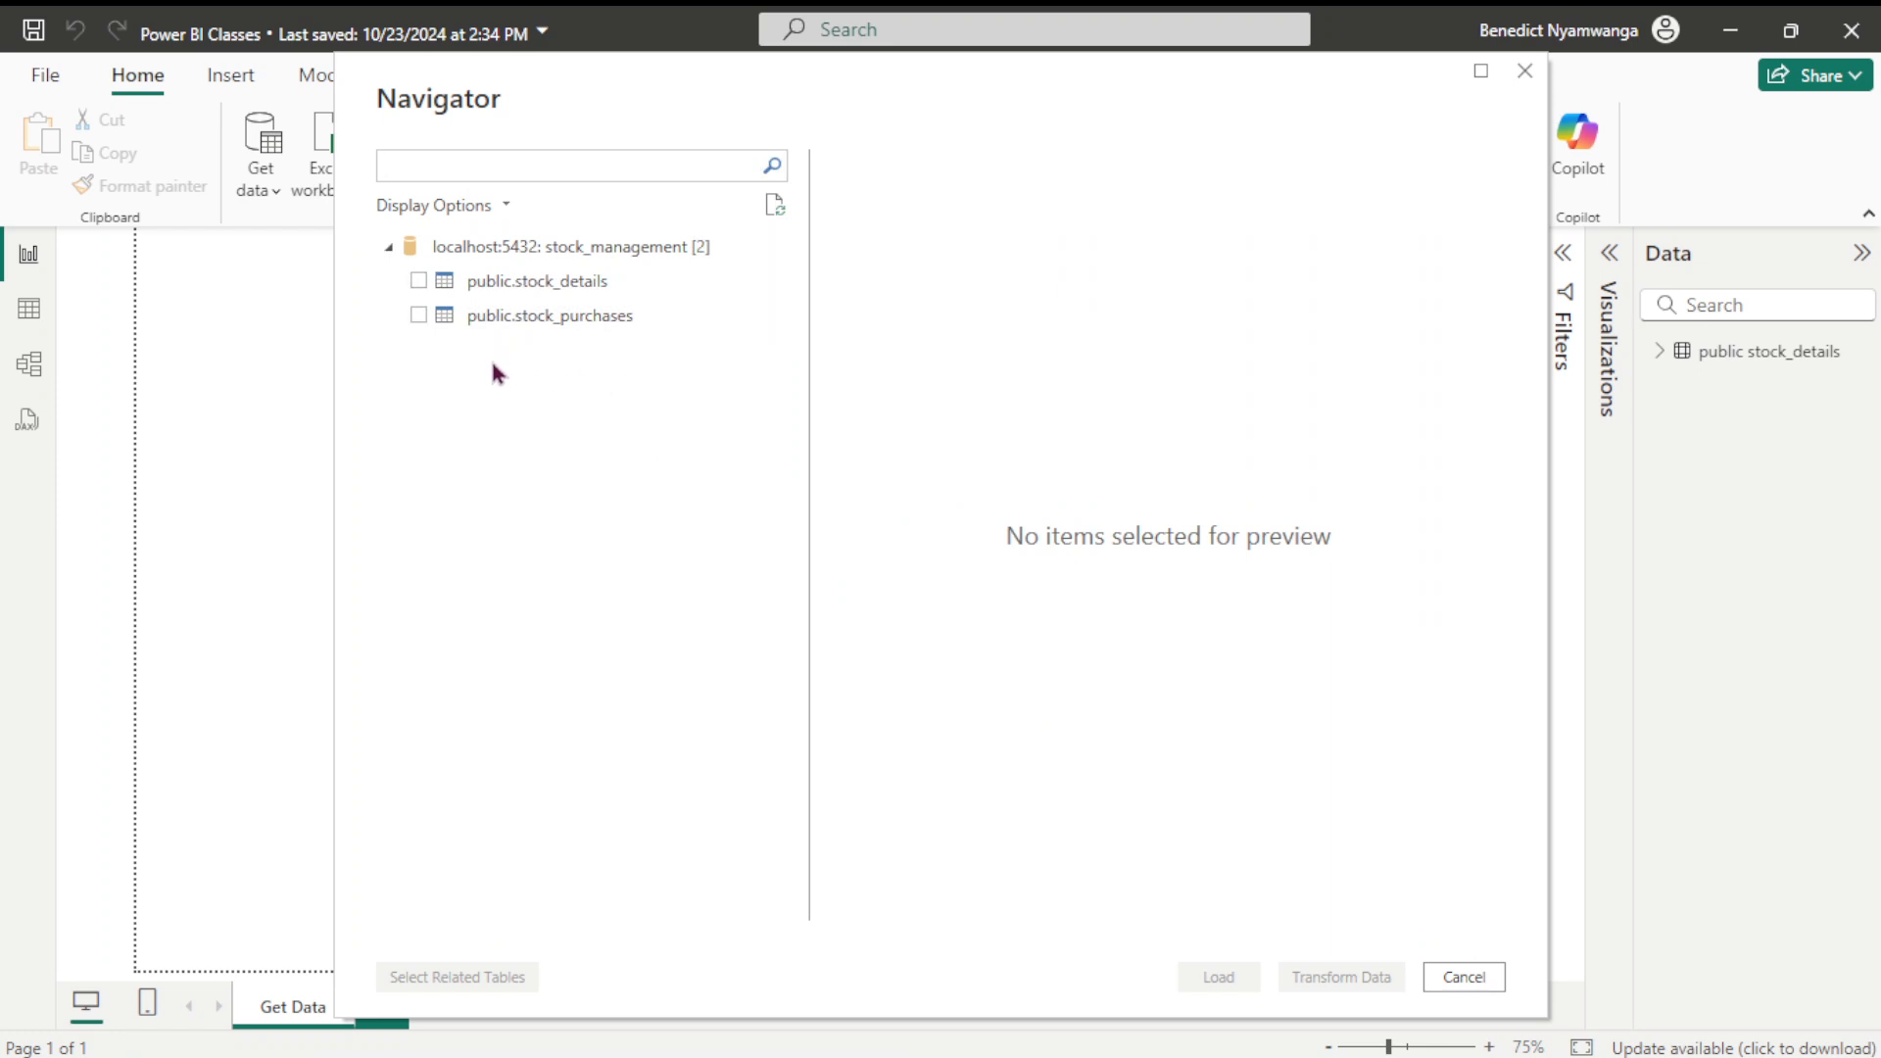
click(418, 315)
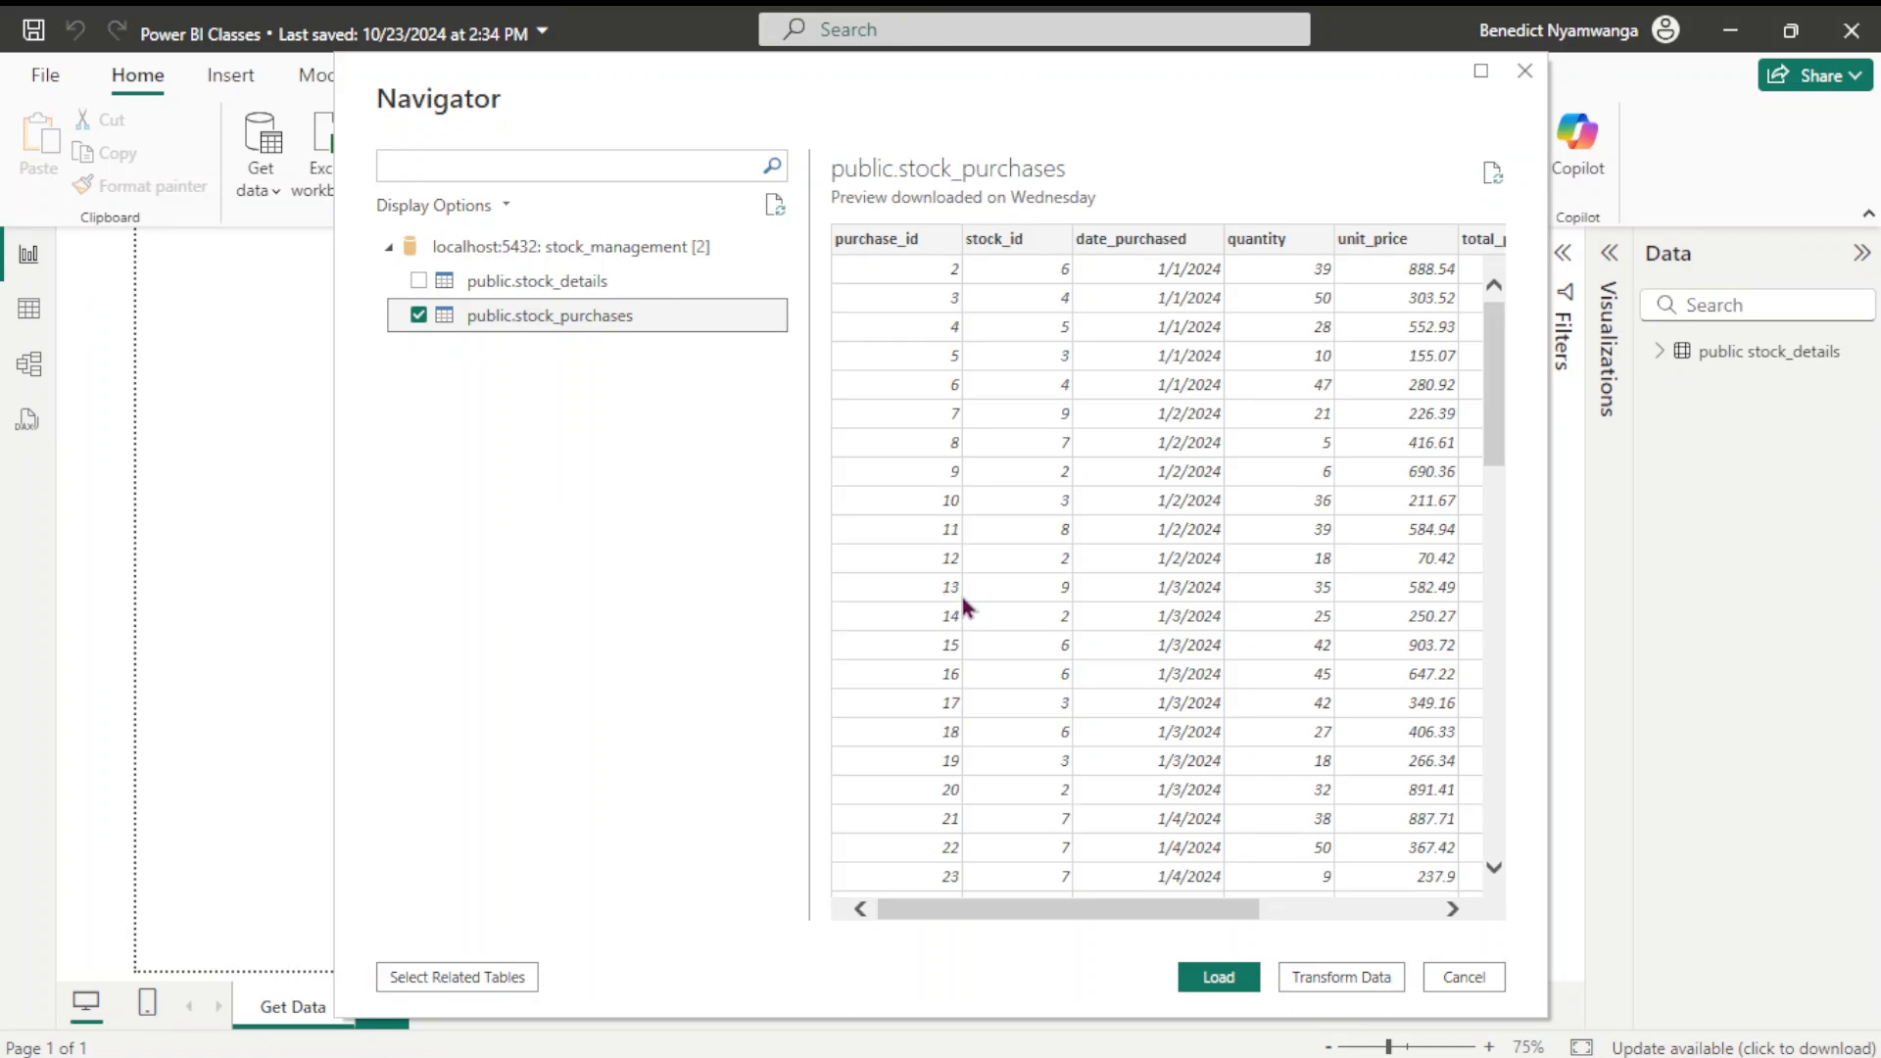
drag(1078, 916, 1213, 913)
Load stock_purchases, apply the pending changes, and view stock_details' 11 rows in Table view
click(1220, 978)
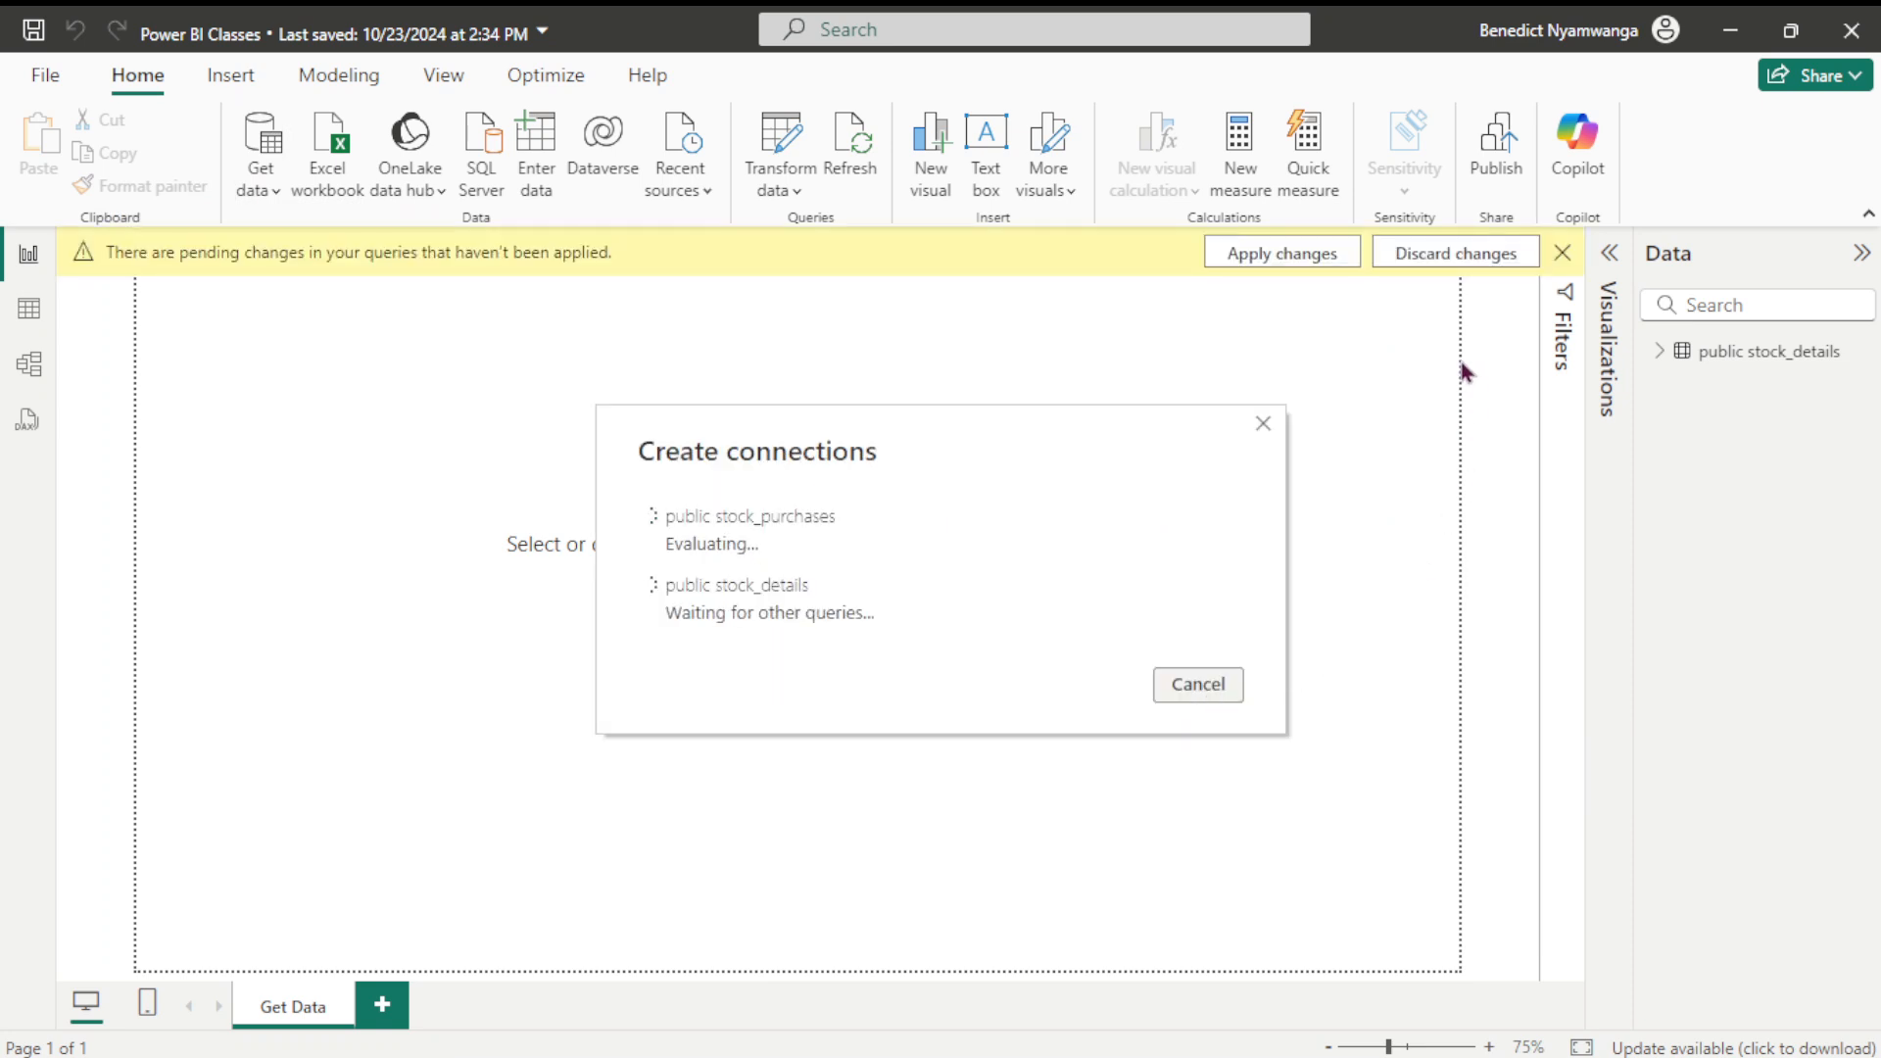
click(1285, 256)
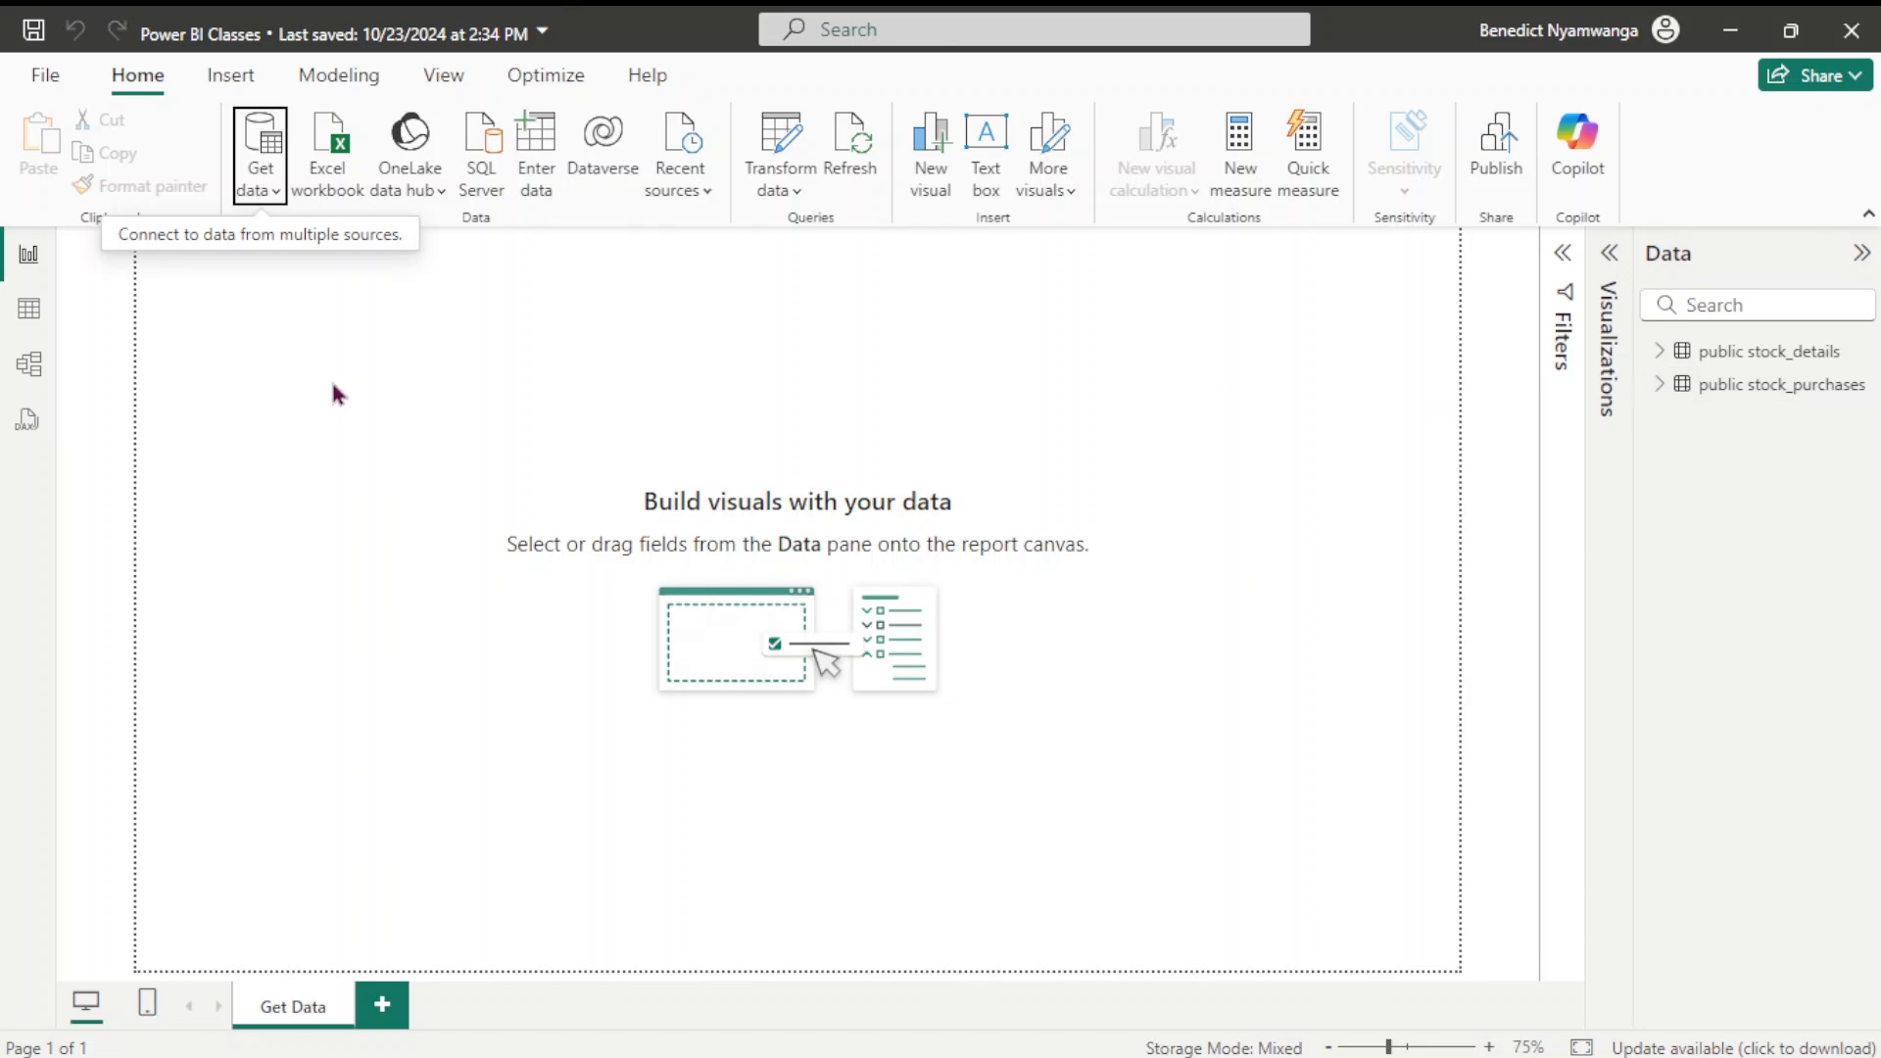
click(24, 313)
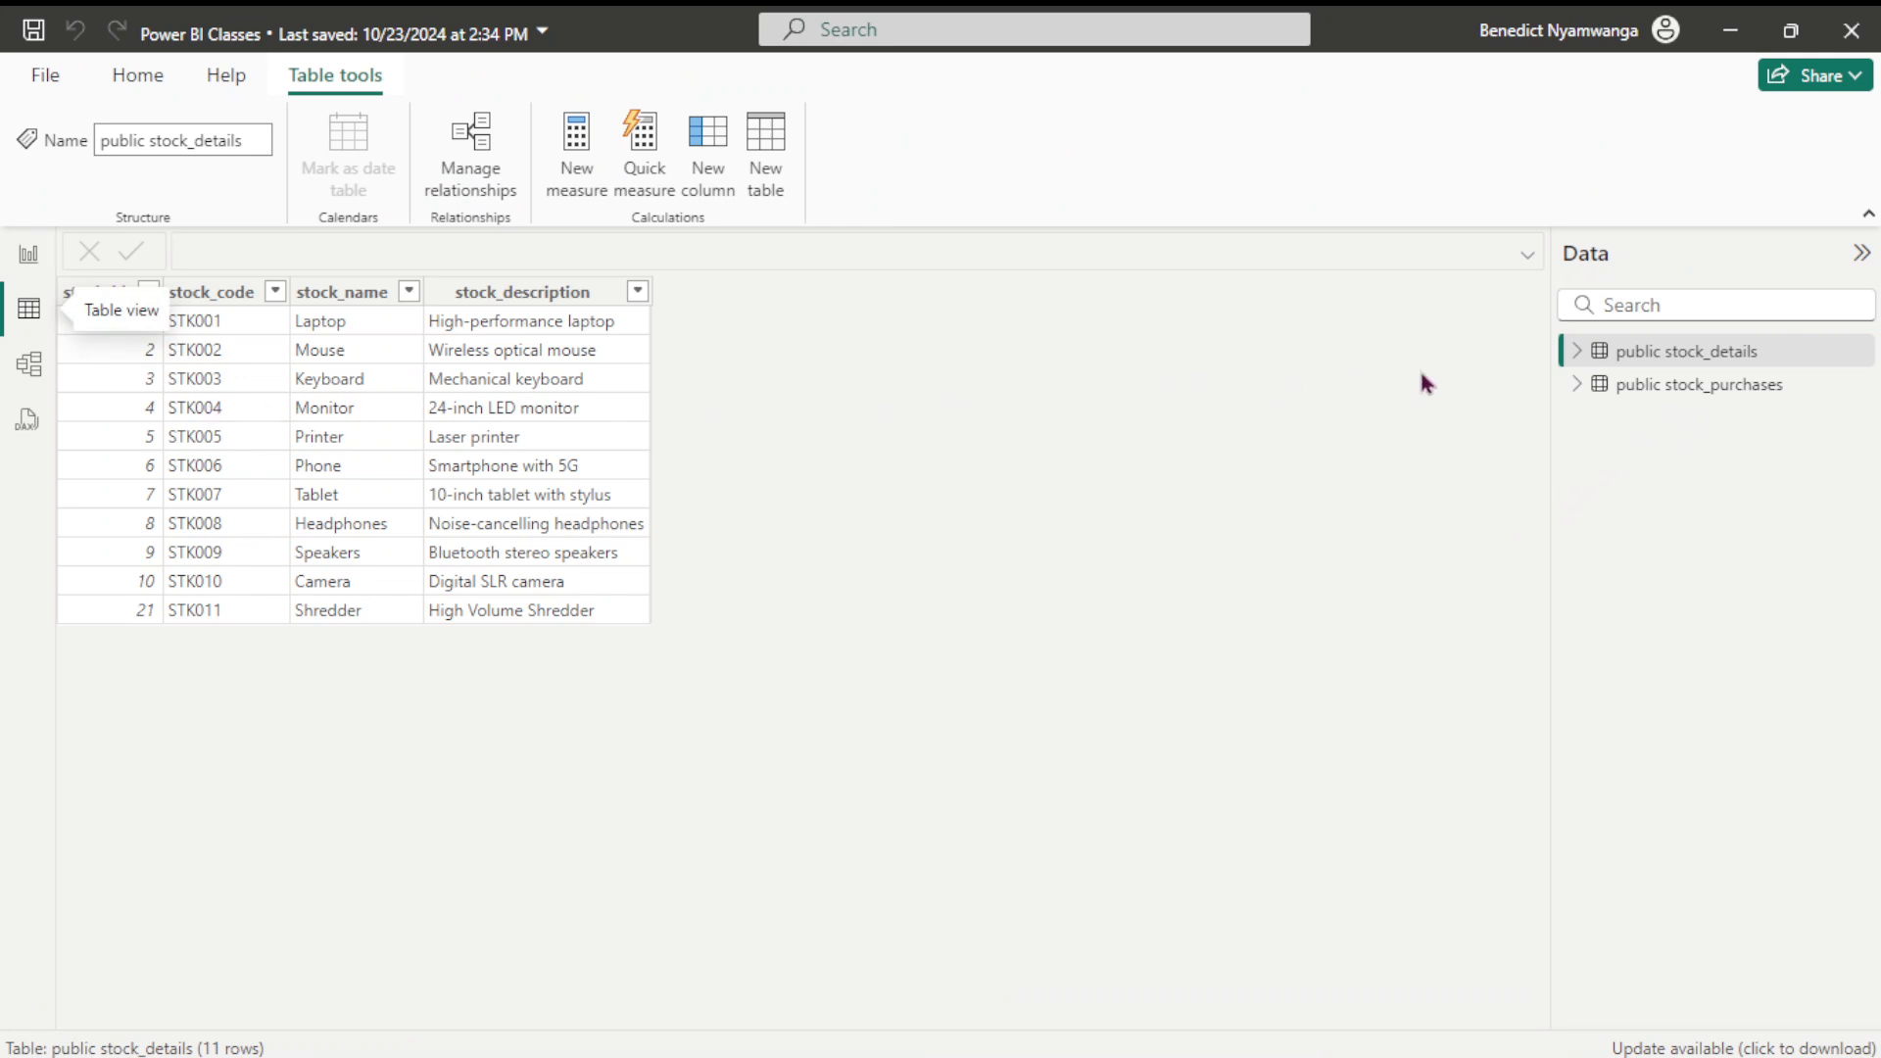
click(1708, 359)
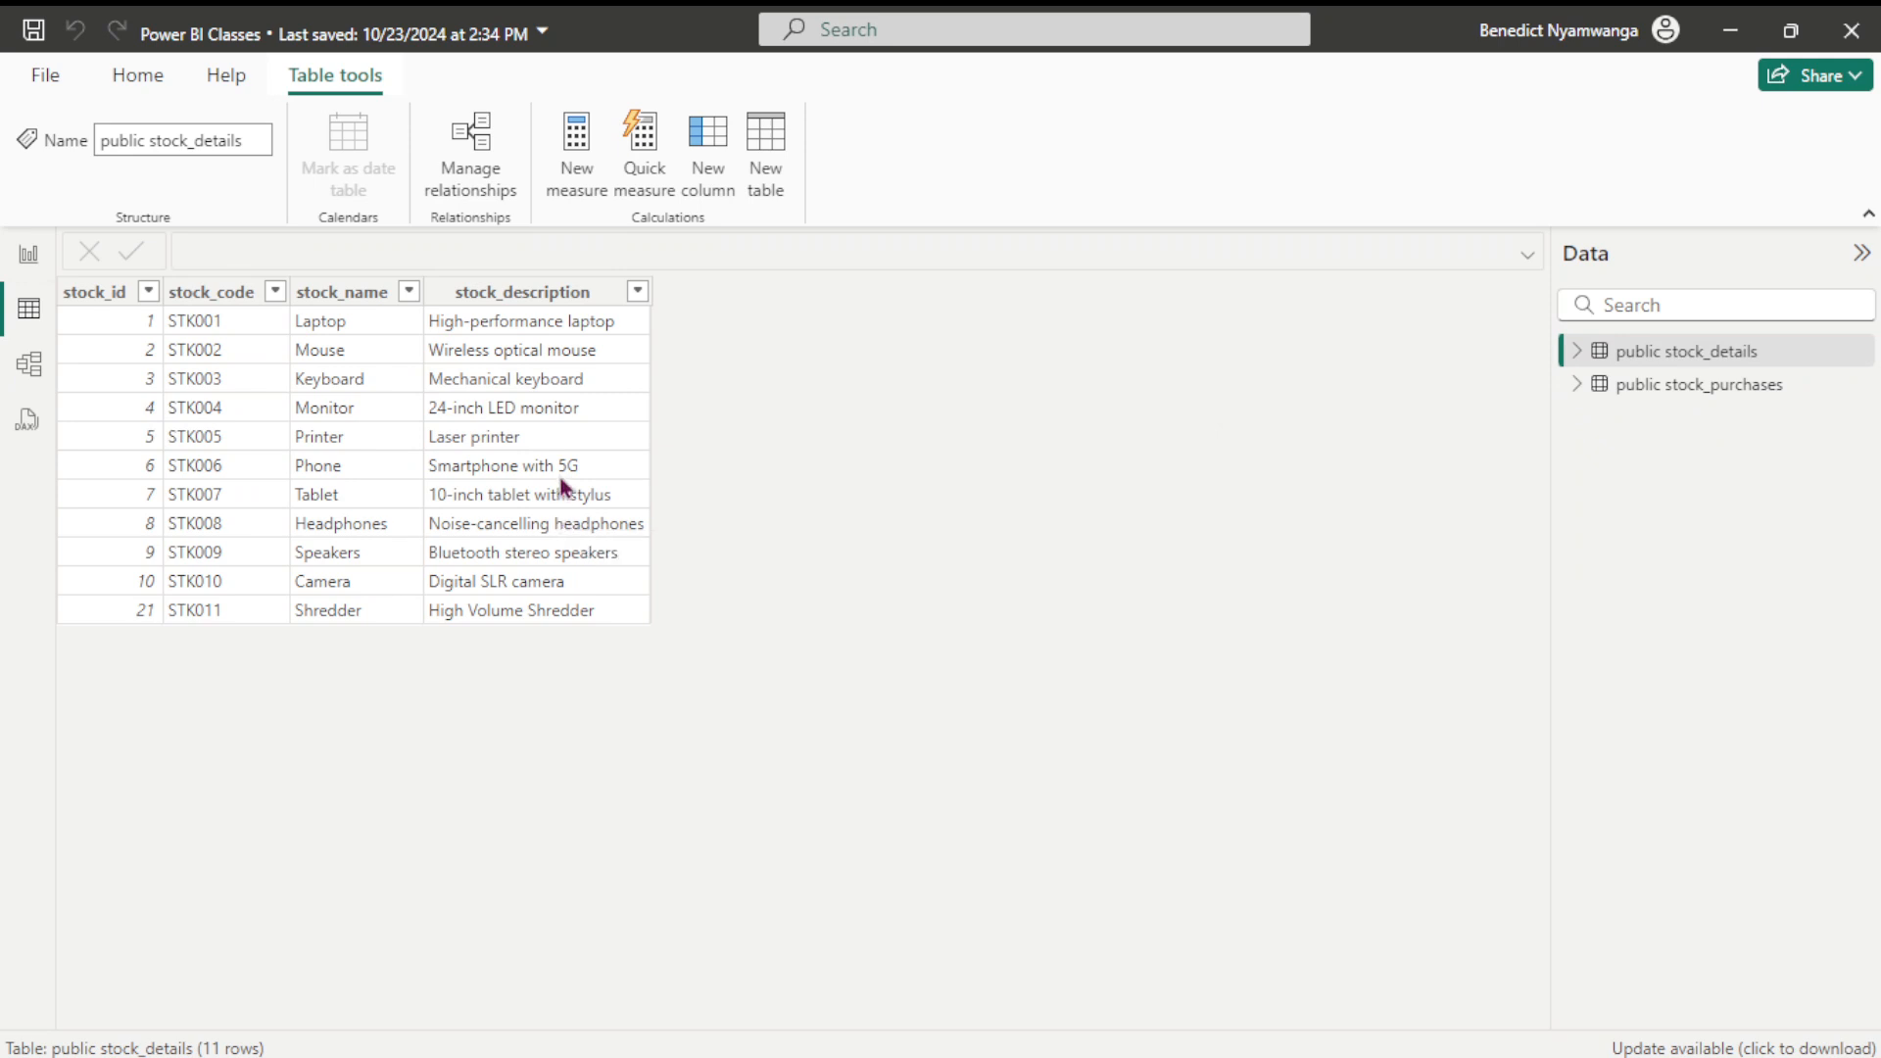
click(1701, 392)
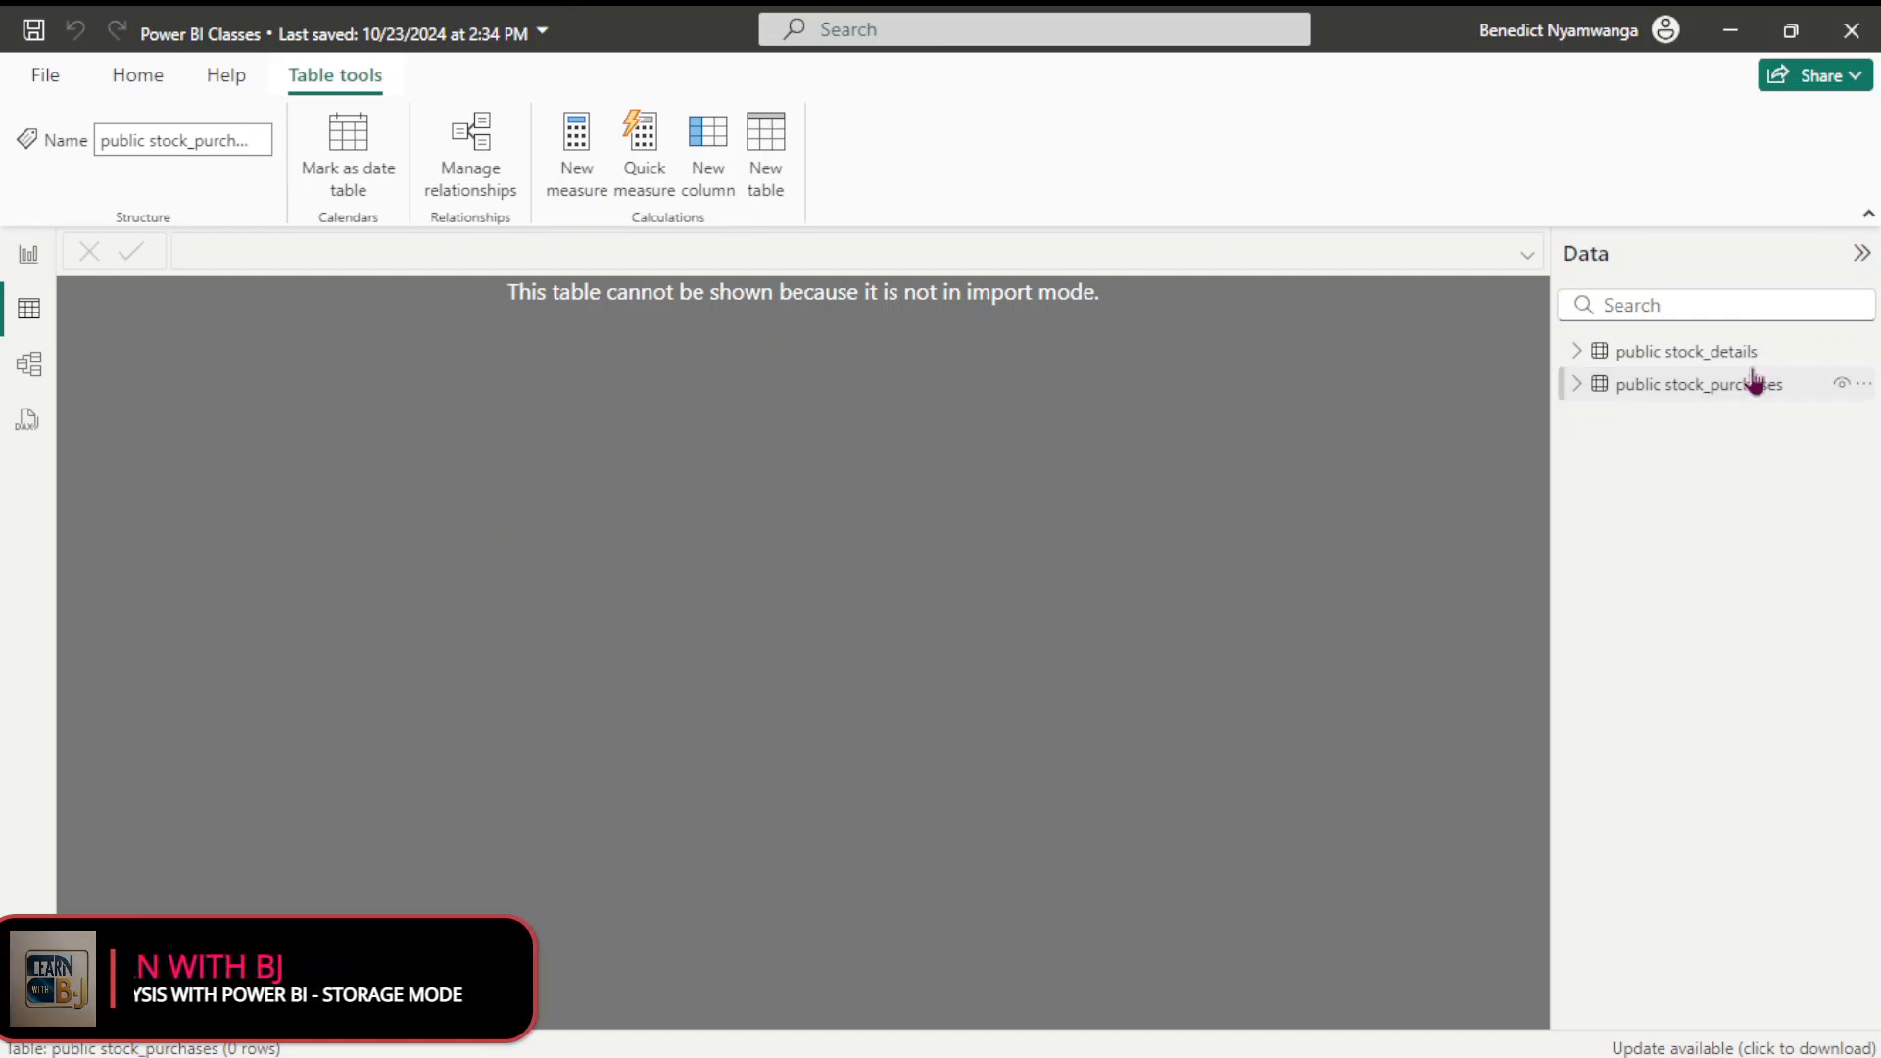
click(1707, 353)
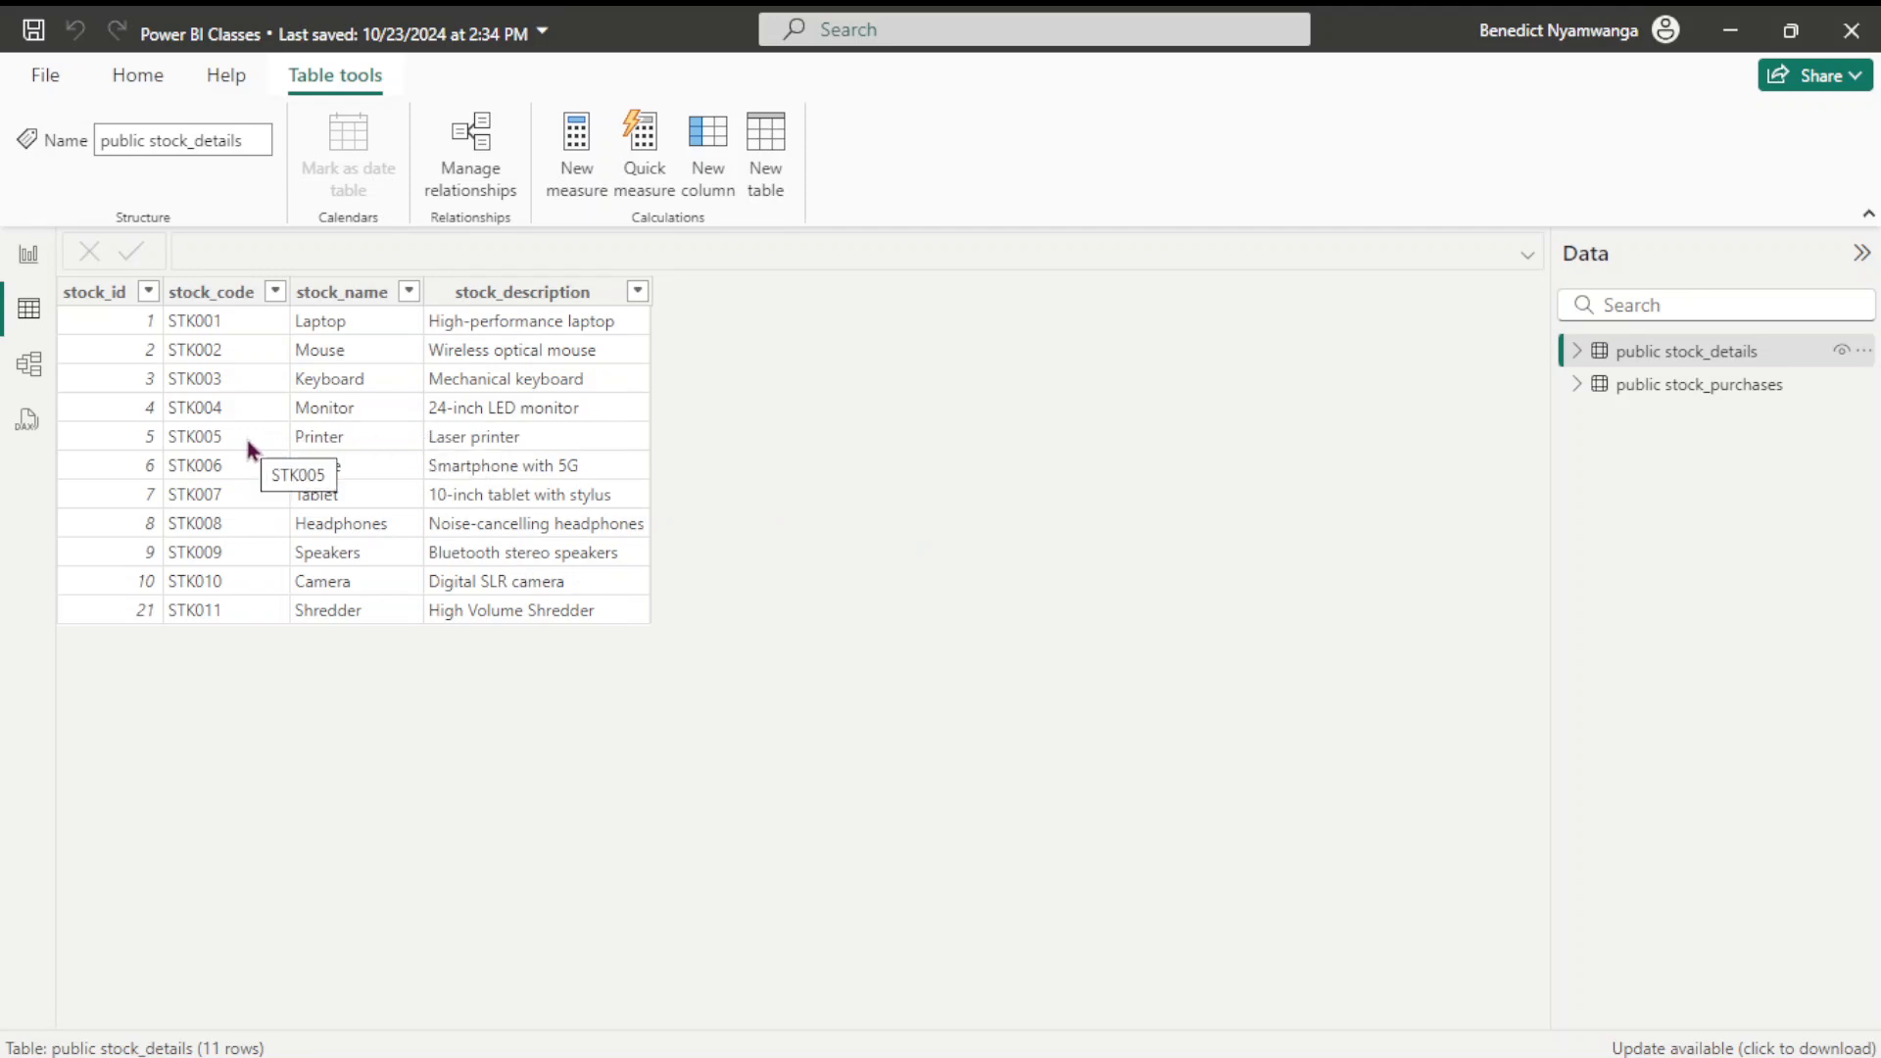
In Model view, hide and reshow stock_details, then open and close stock_purchases' More options menu
click(30, 369)
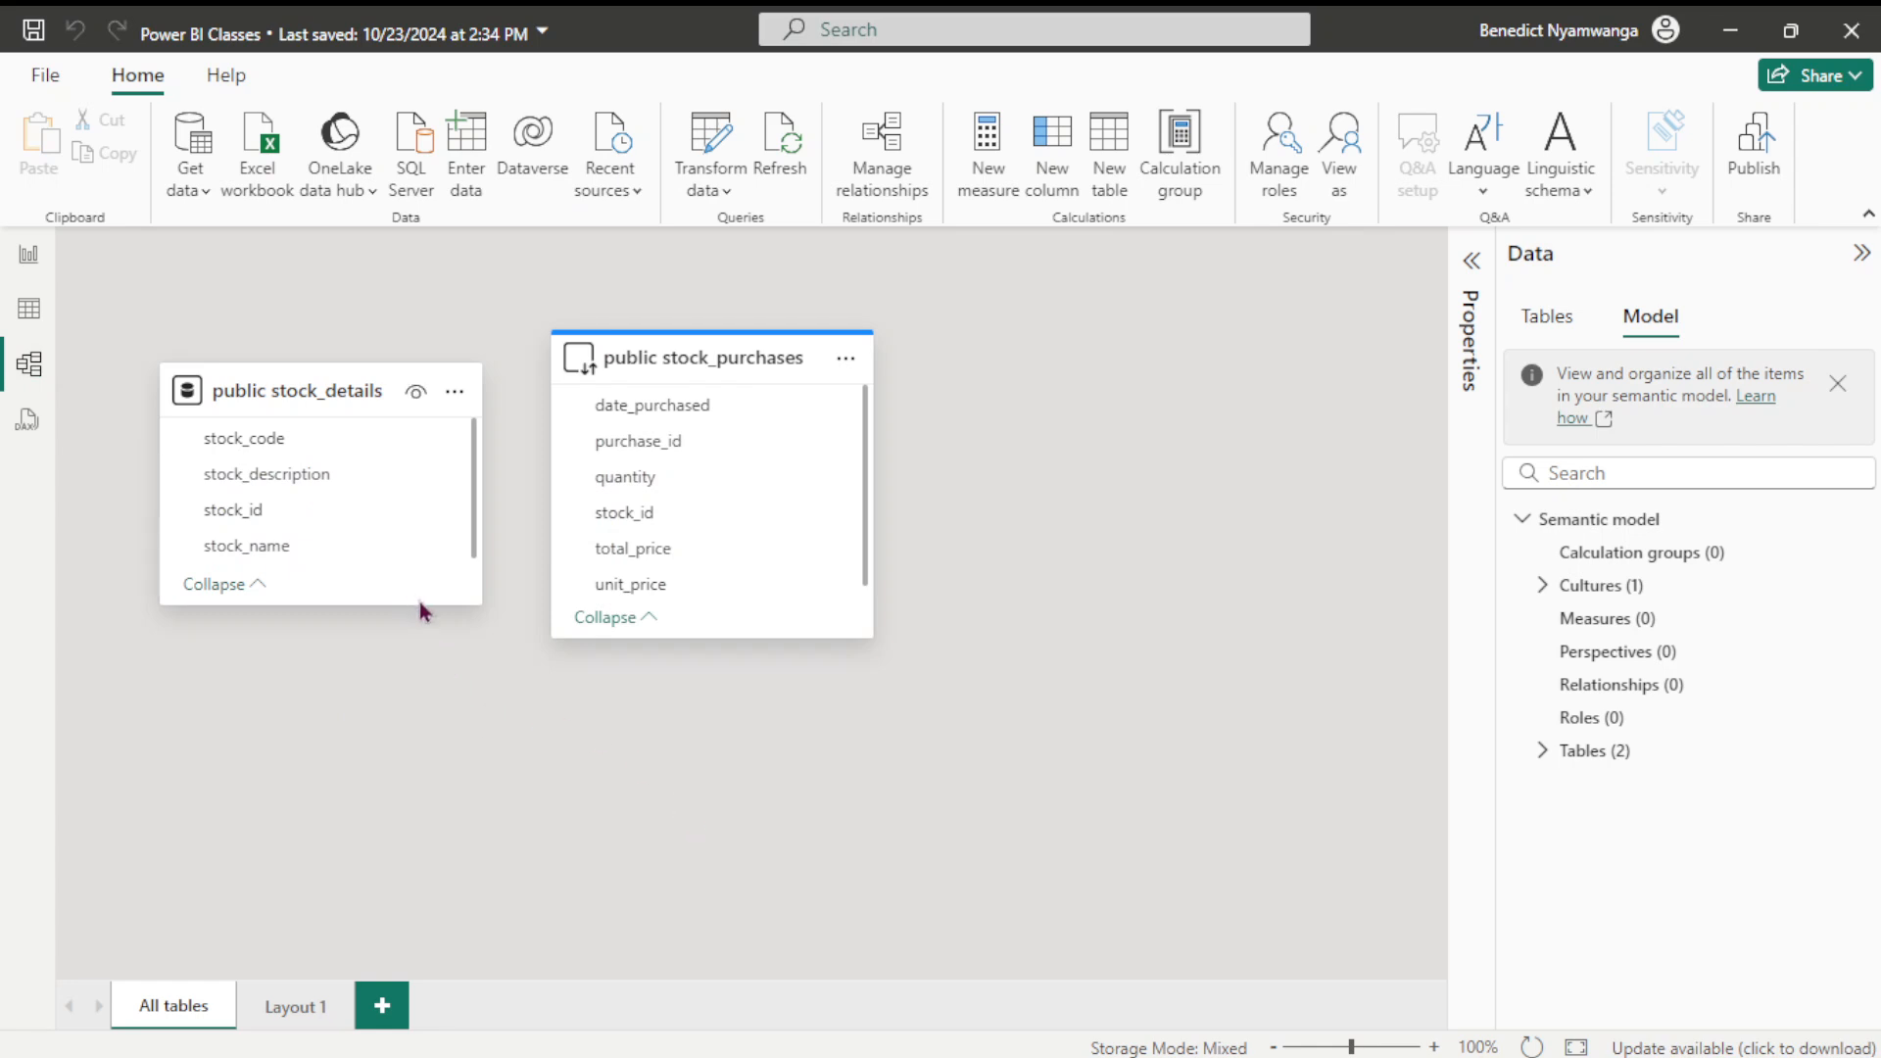
click(431, 391)
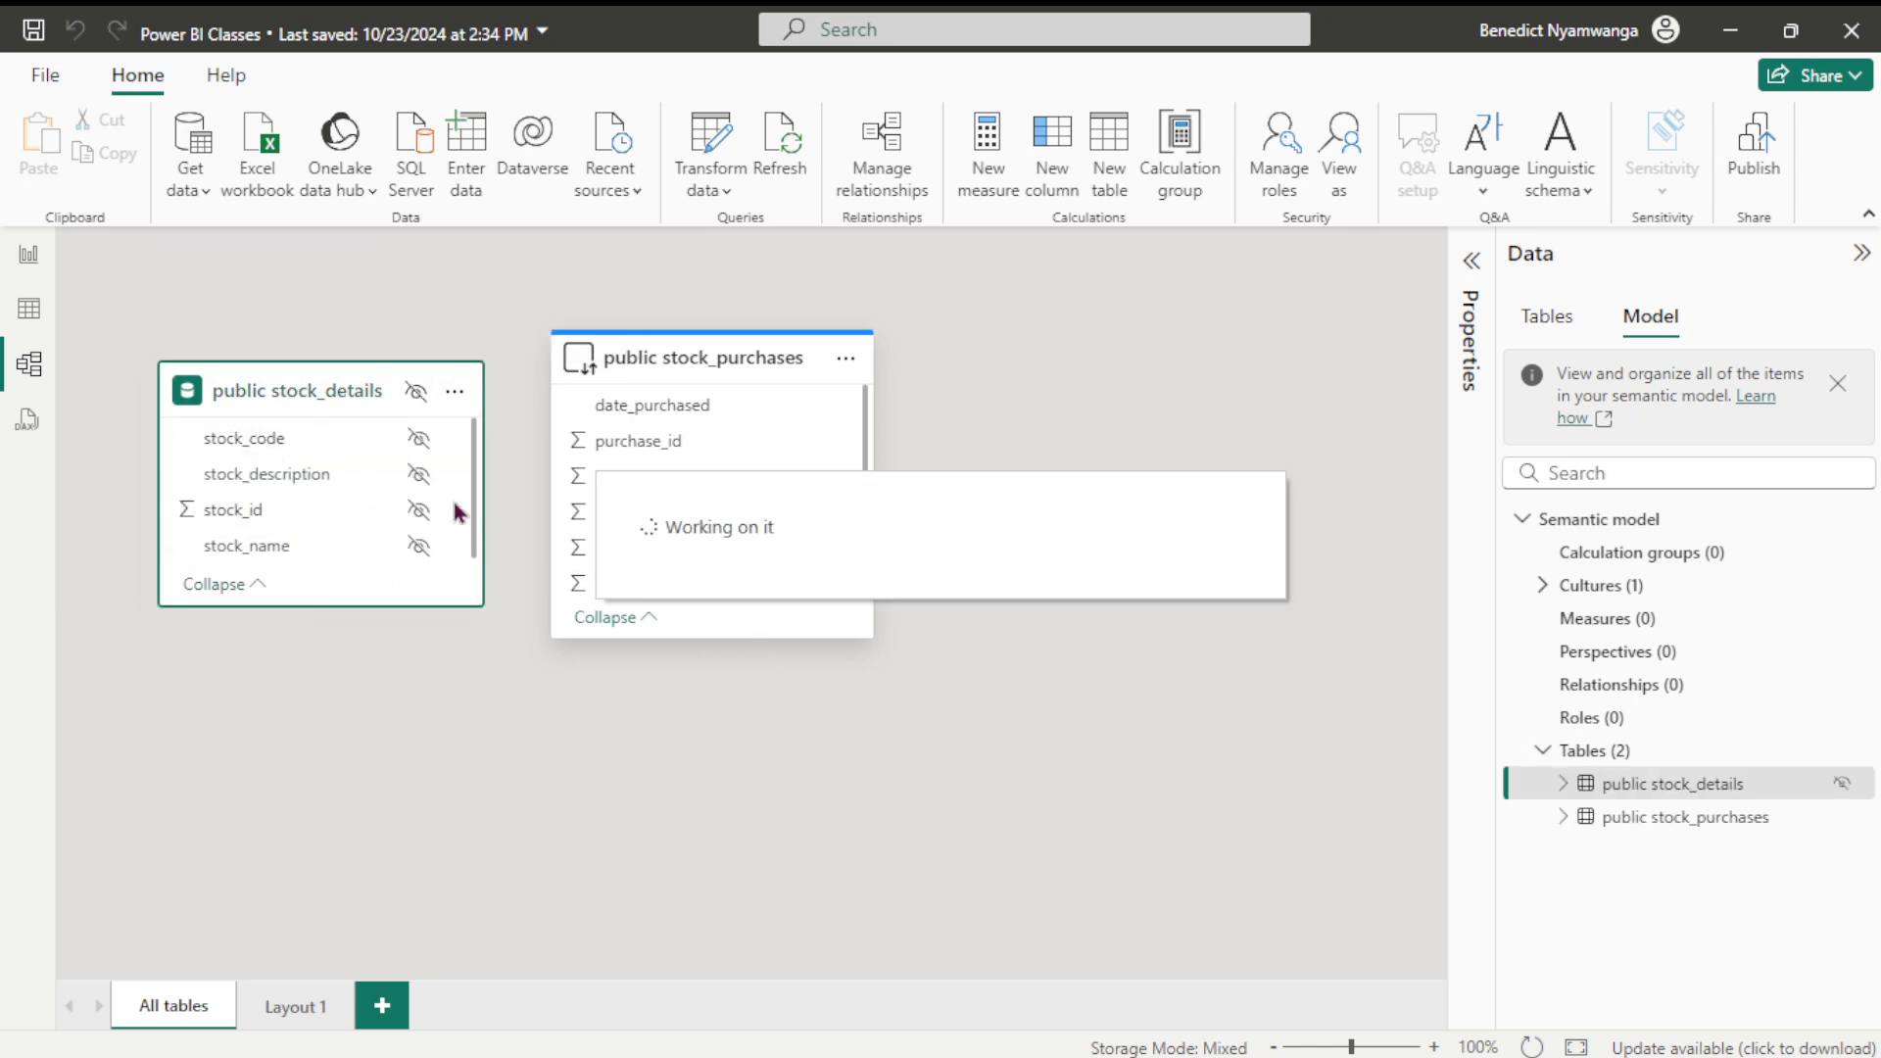
click(416, 393)
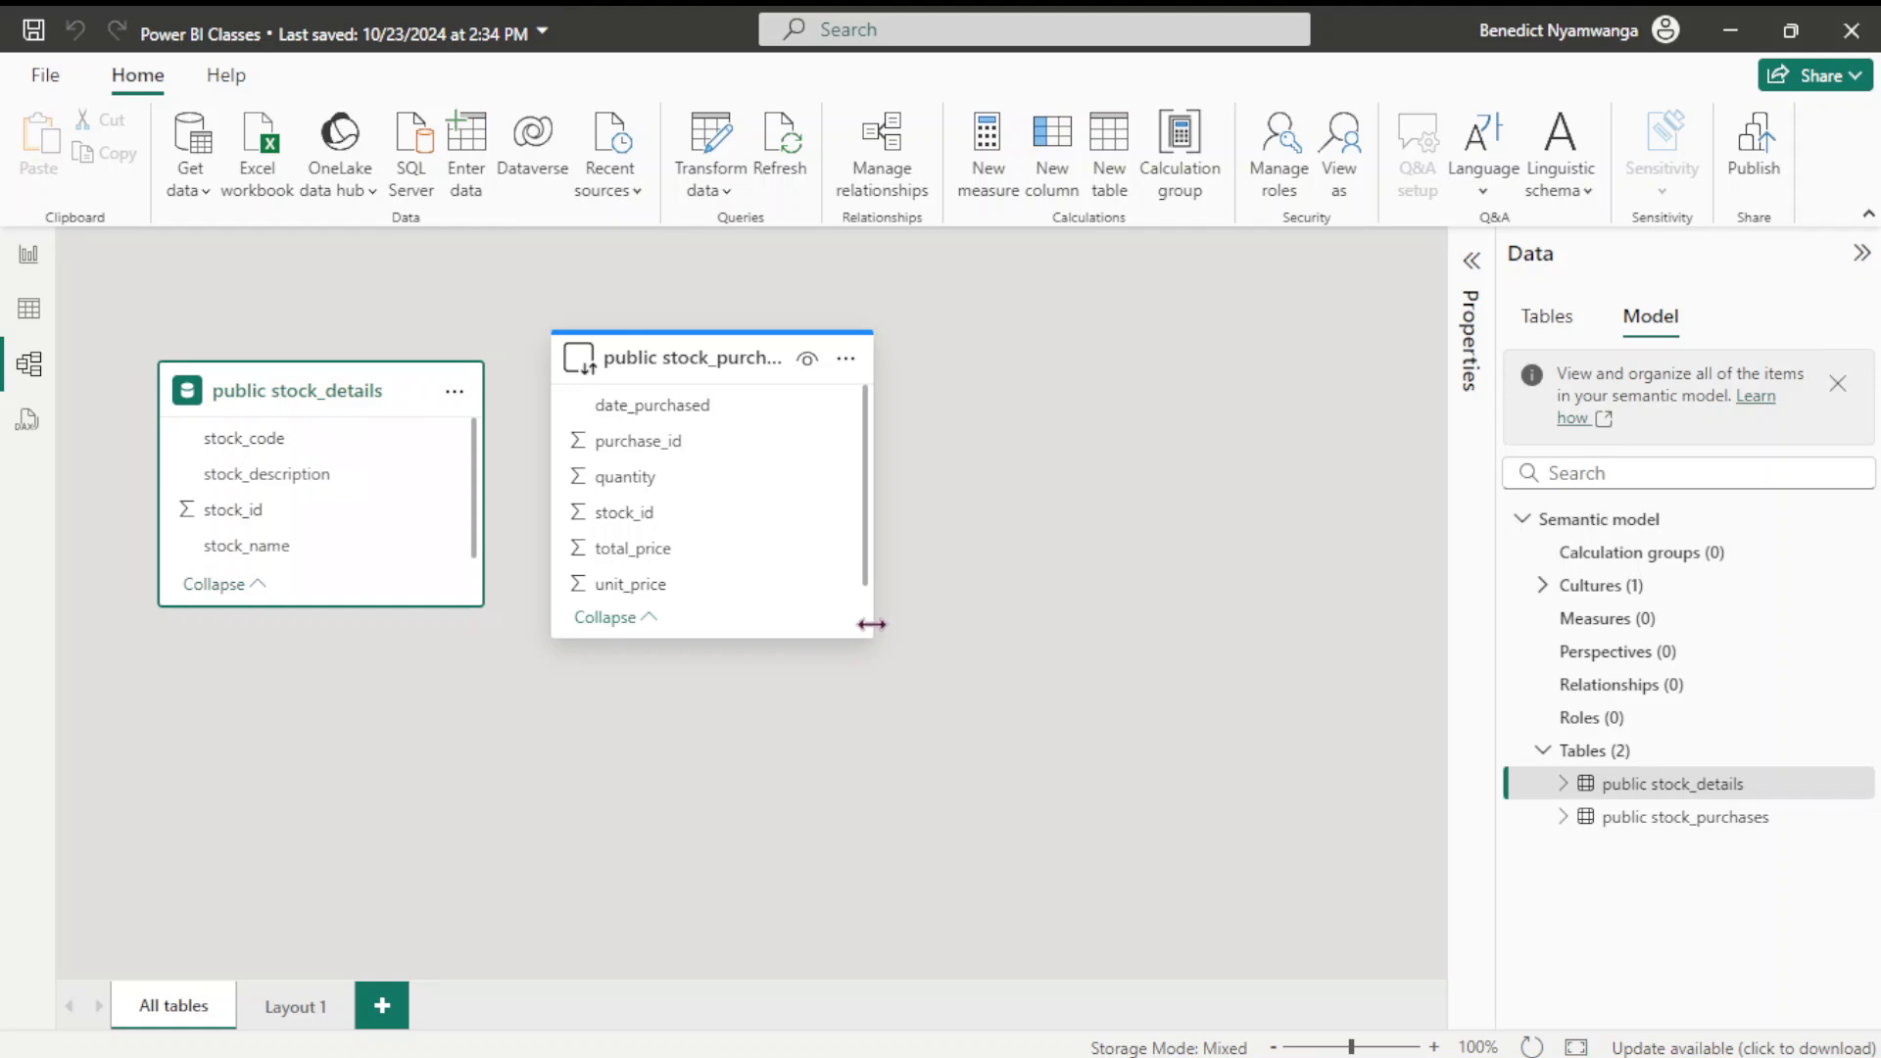
click(846, 361)
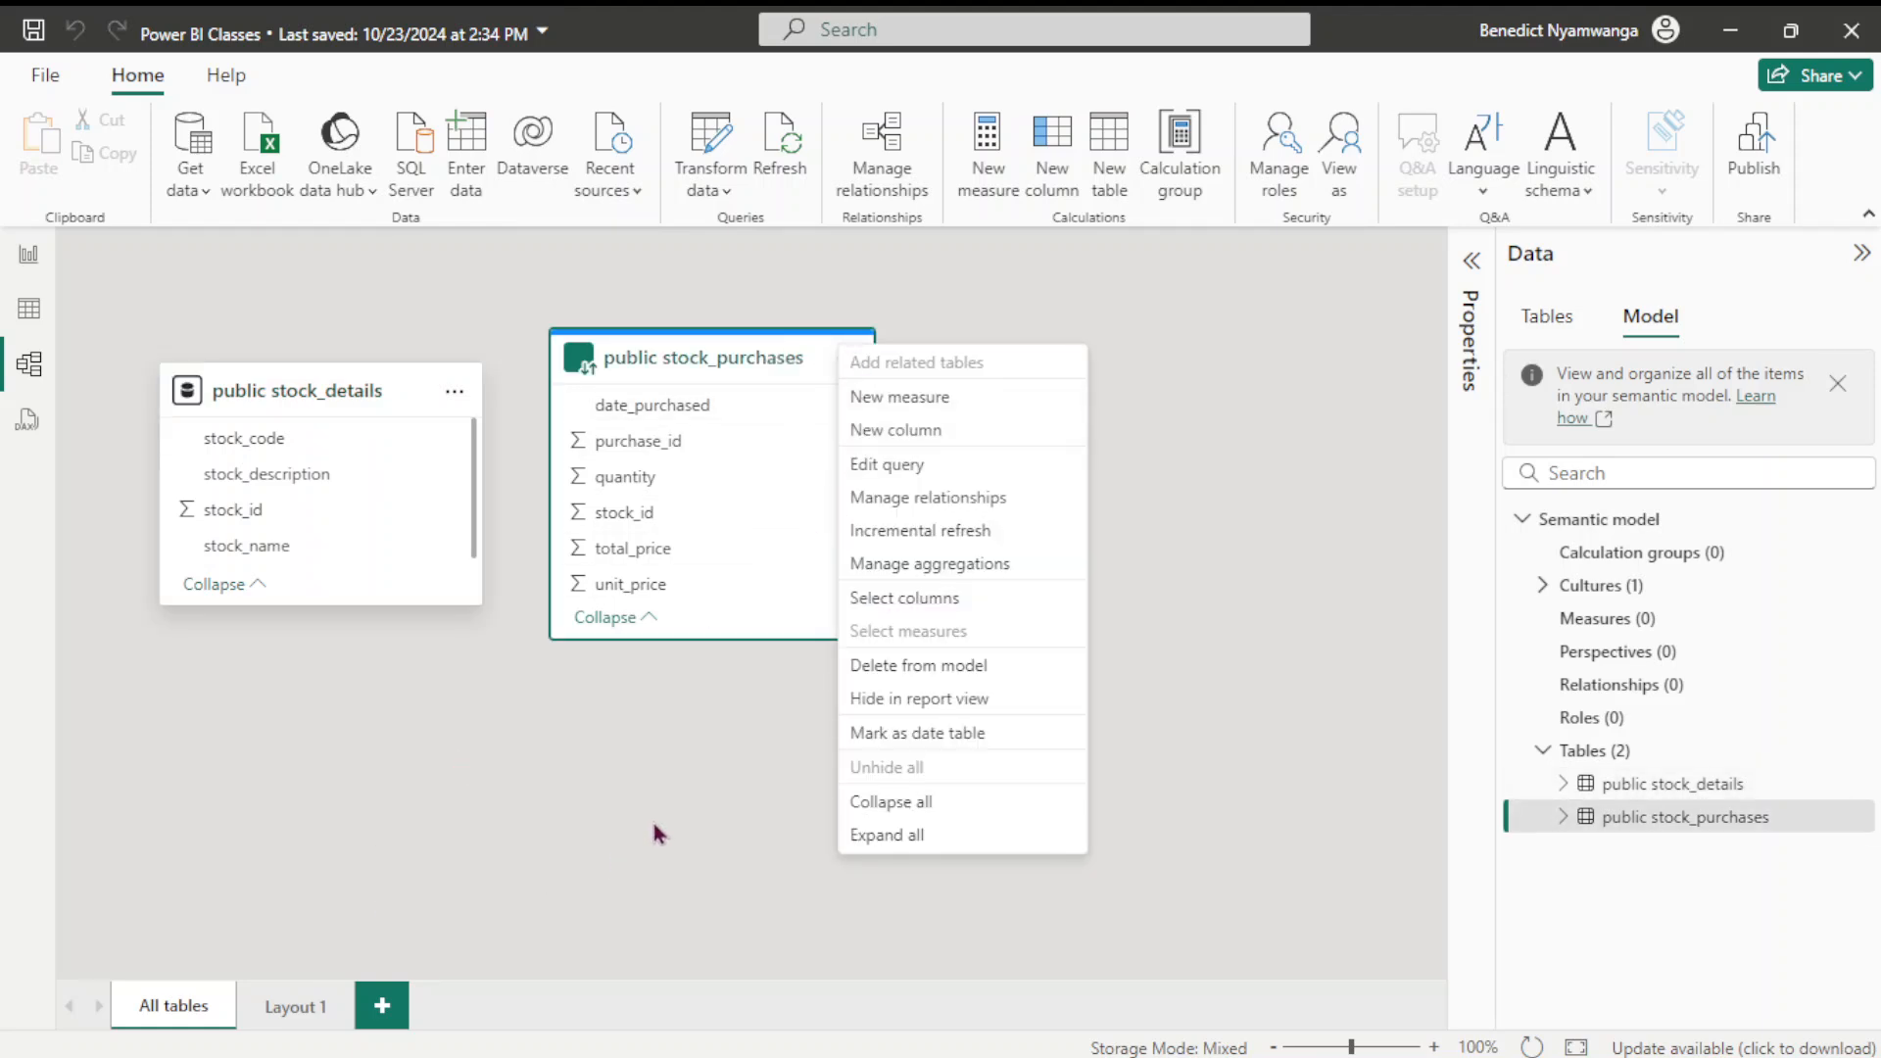
click(699, 700)
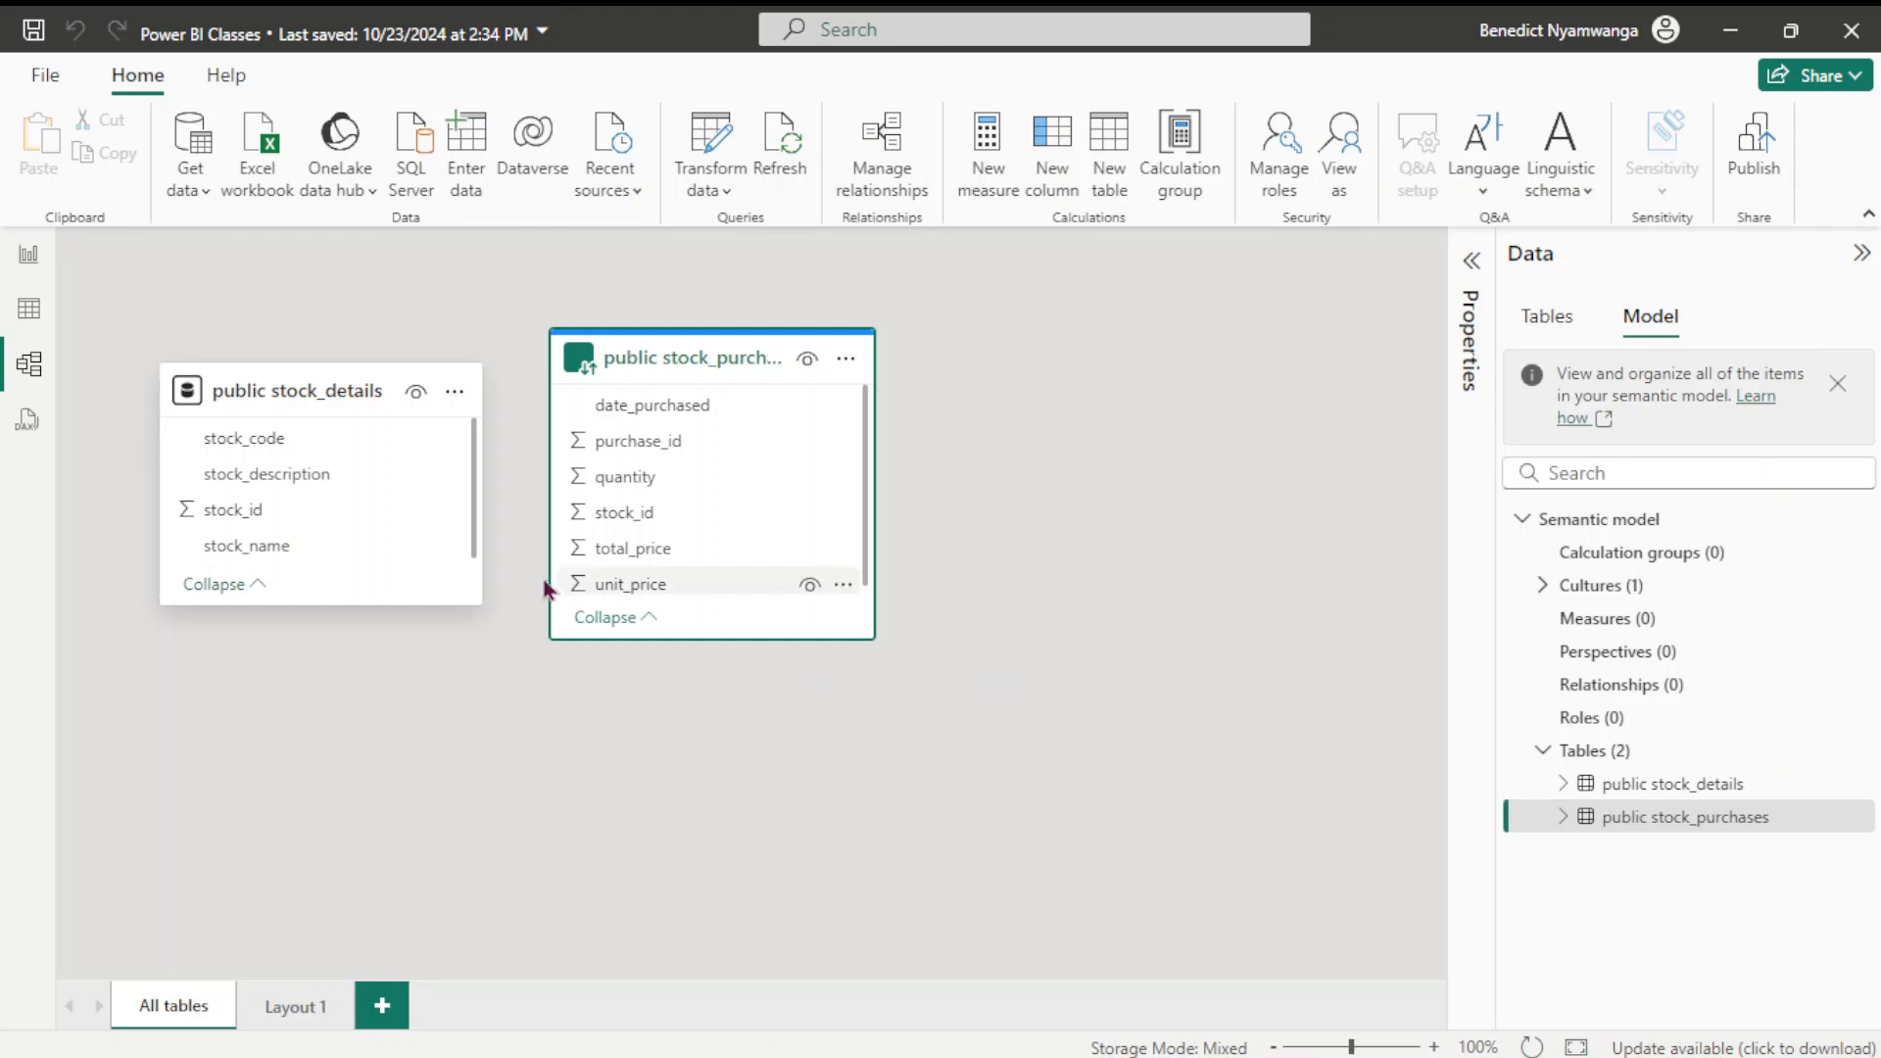
Open the Properties pane for stock_purchases, collapsing General and expanding Advanced
click(1469, 314)
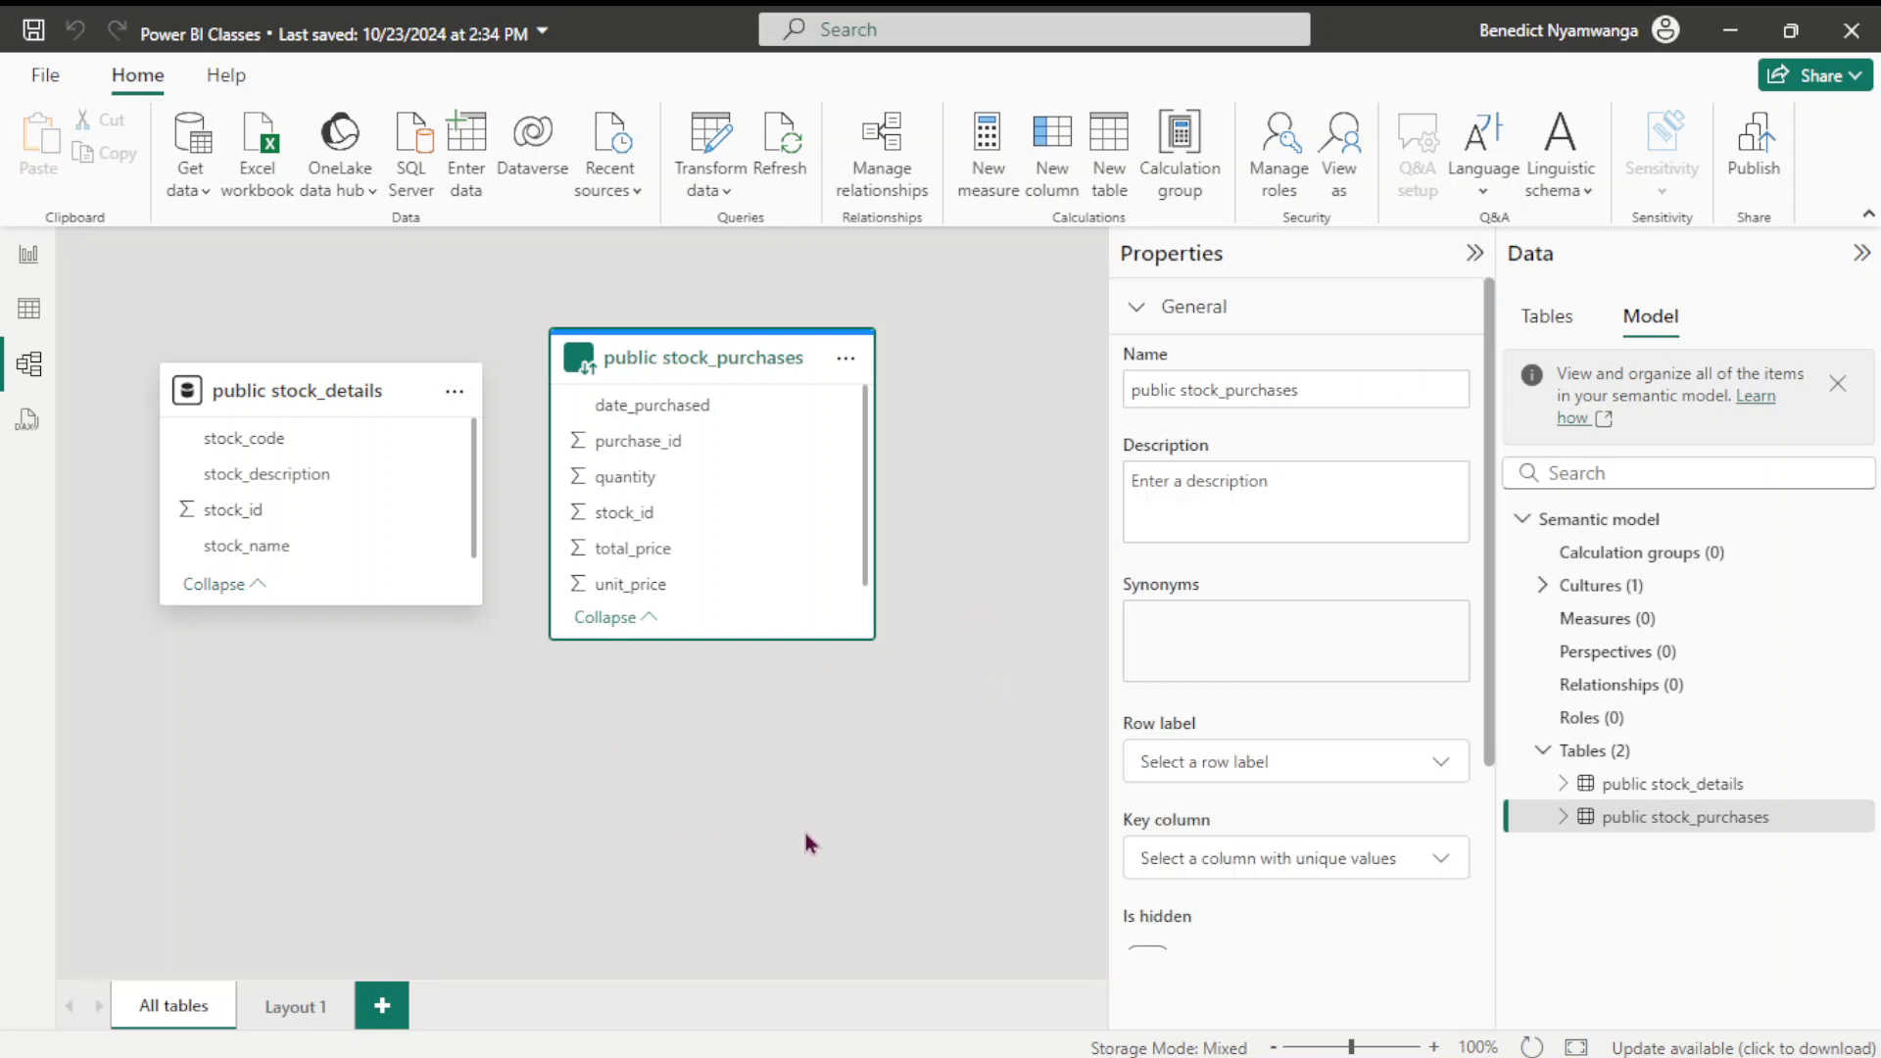
click(1146, 306)
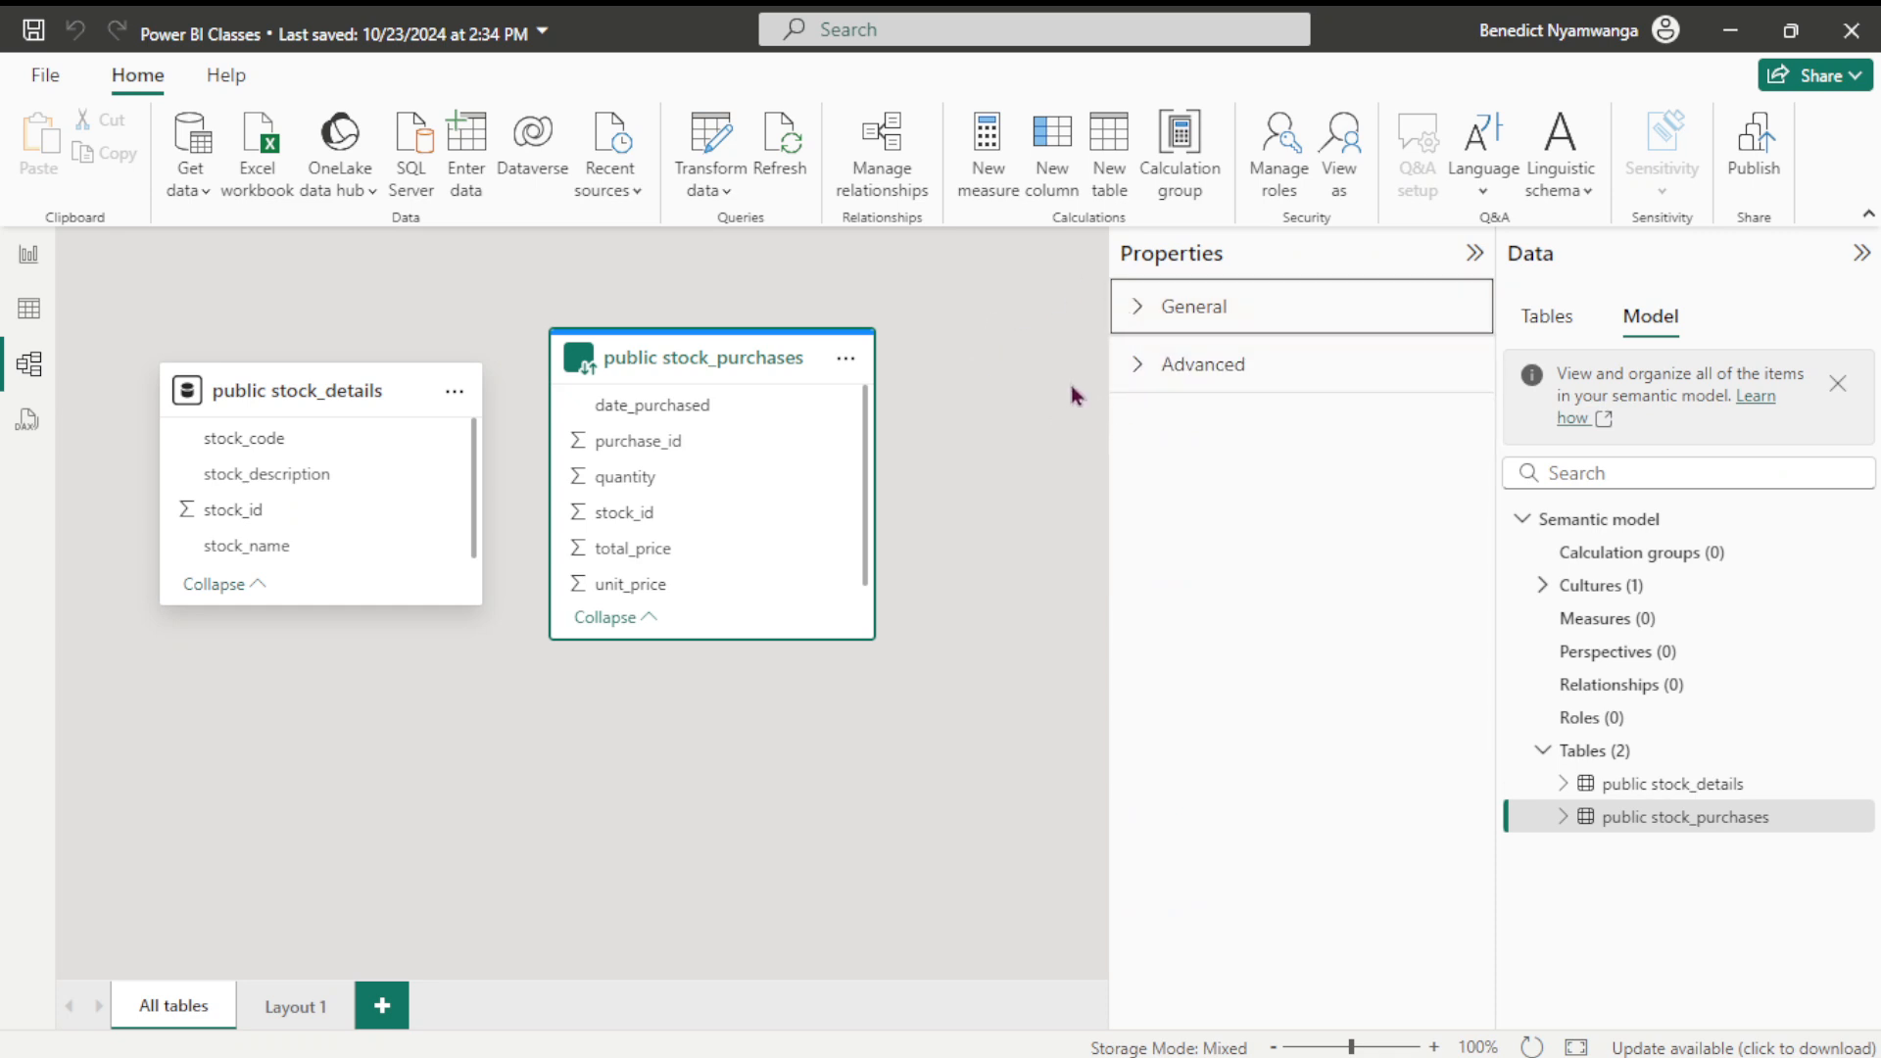
click(1135, 315)
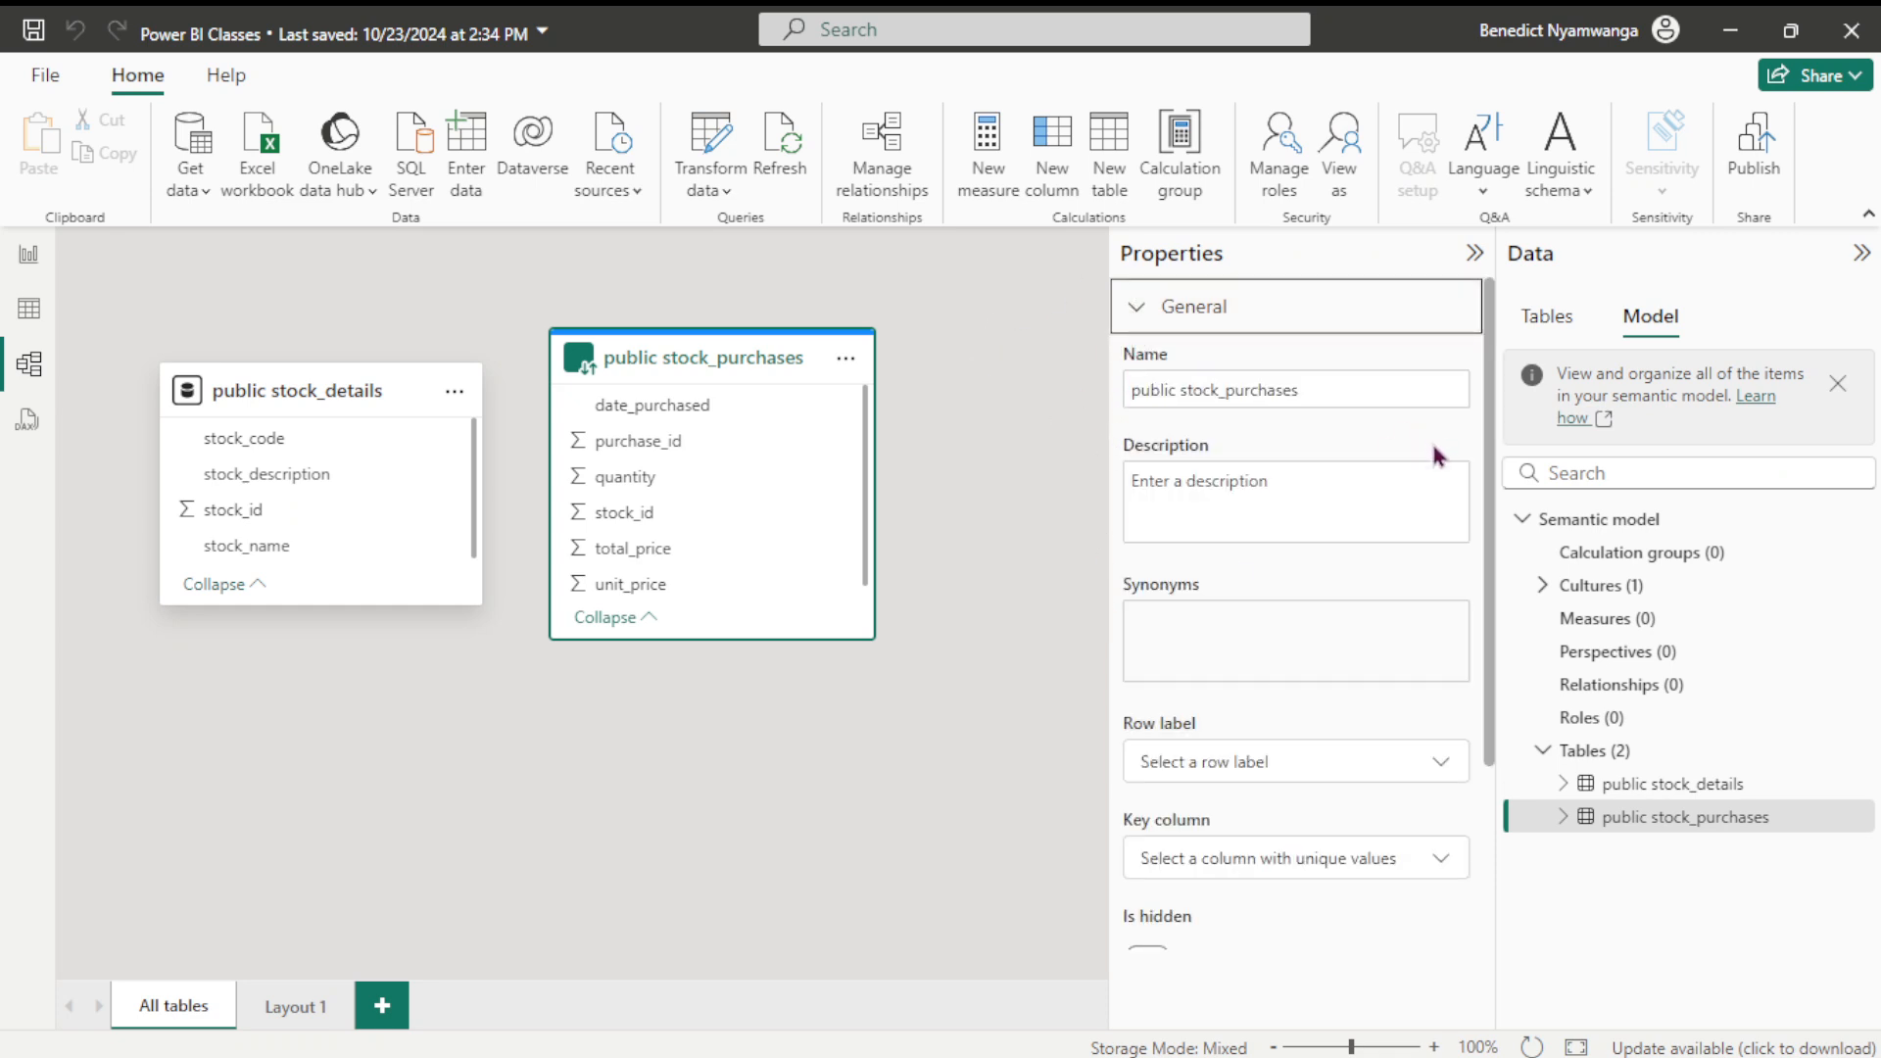
click(1136, 306)
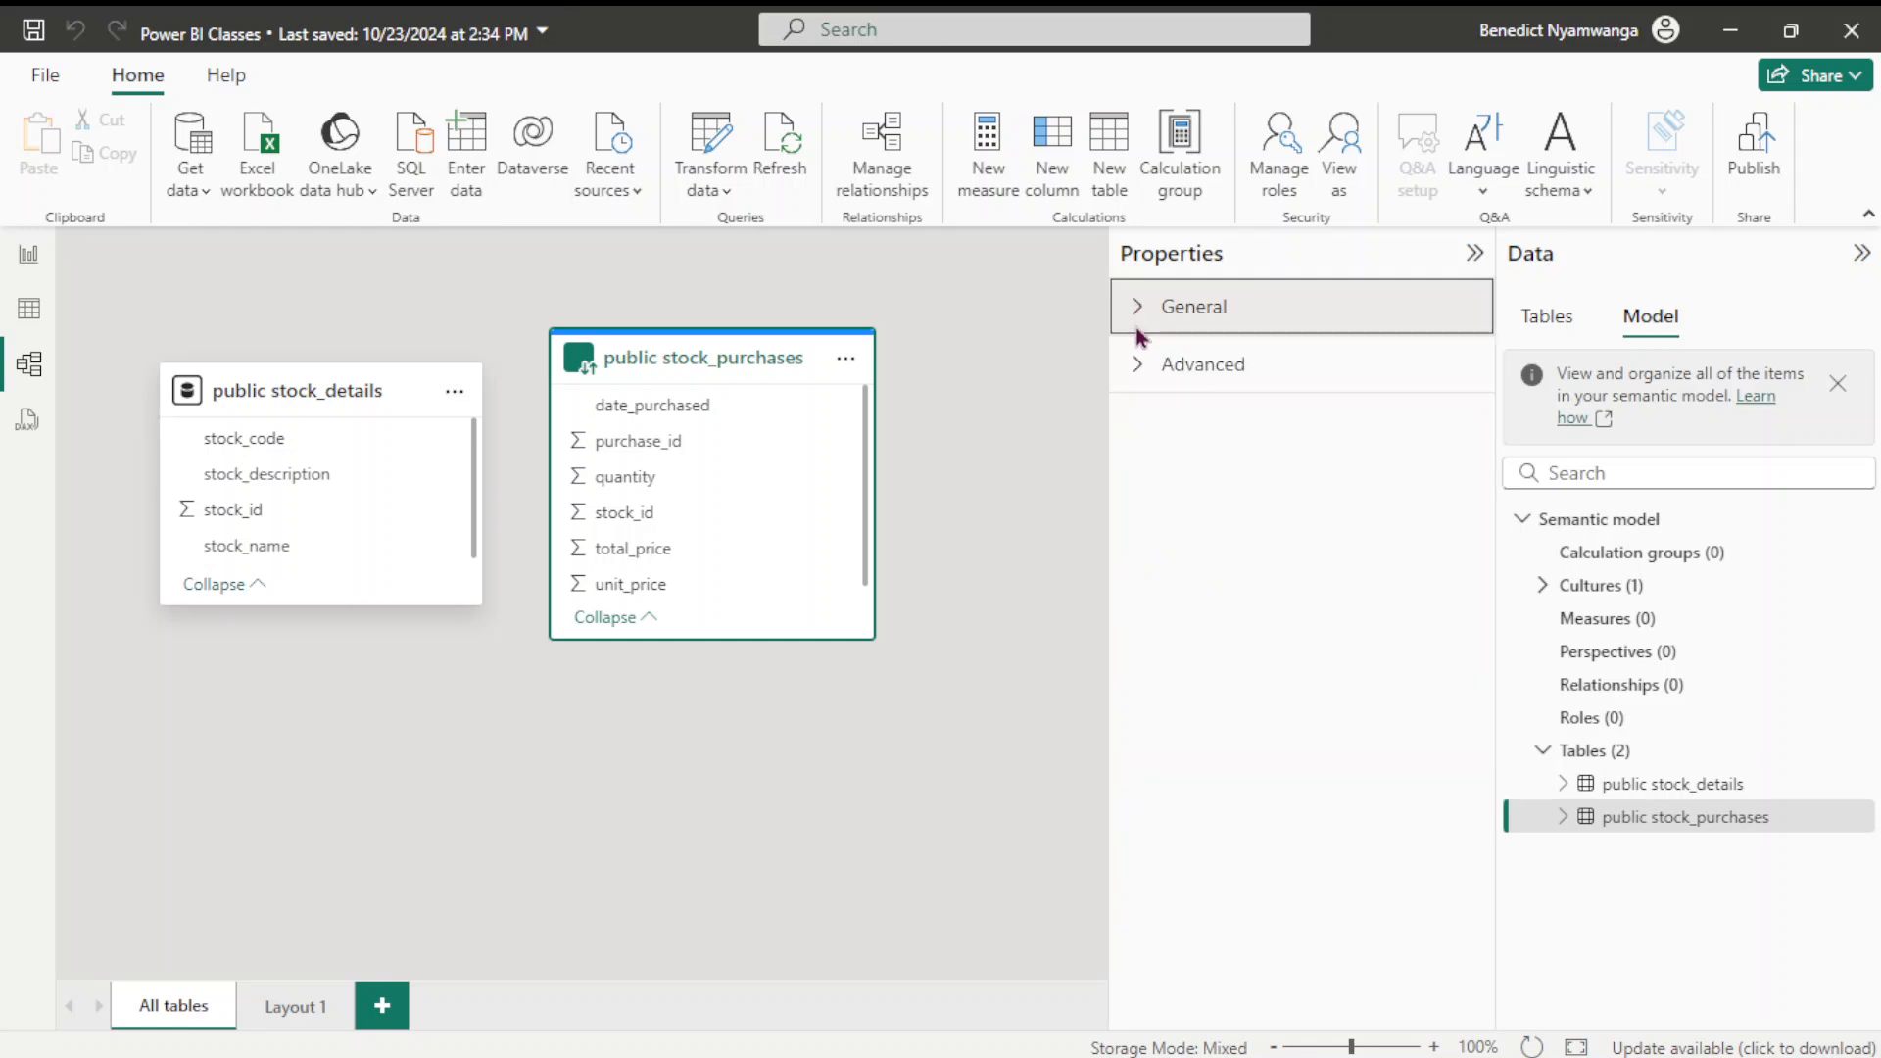
click(1138, 365)
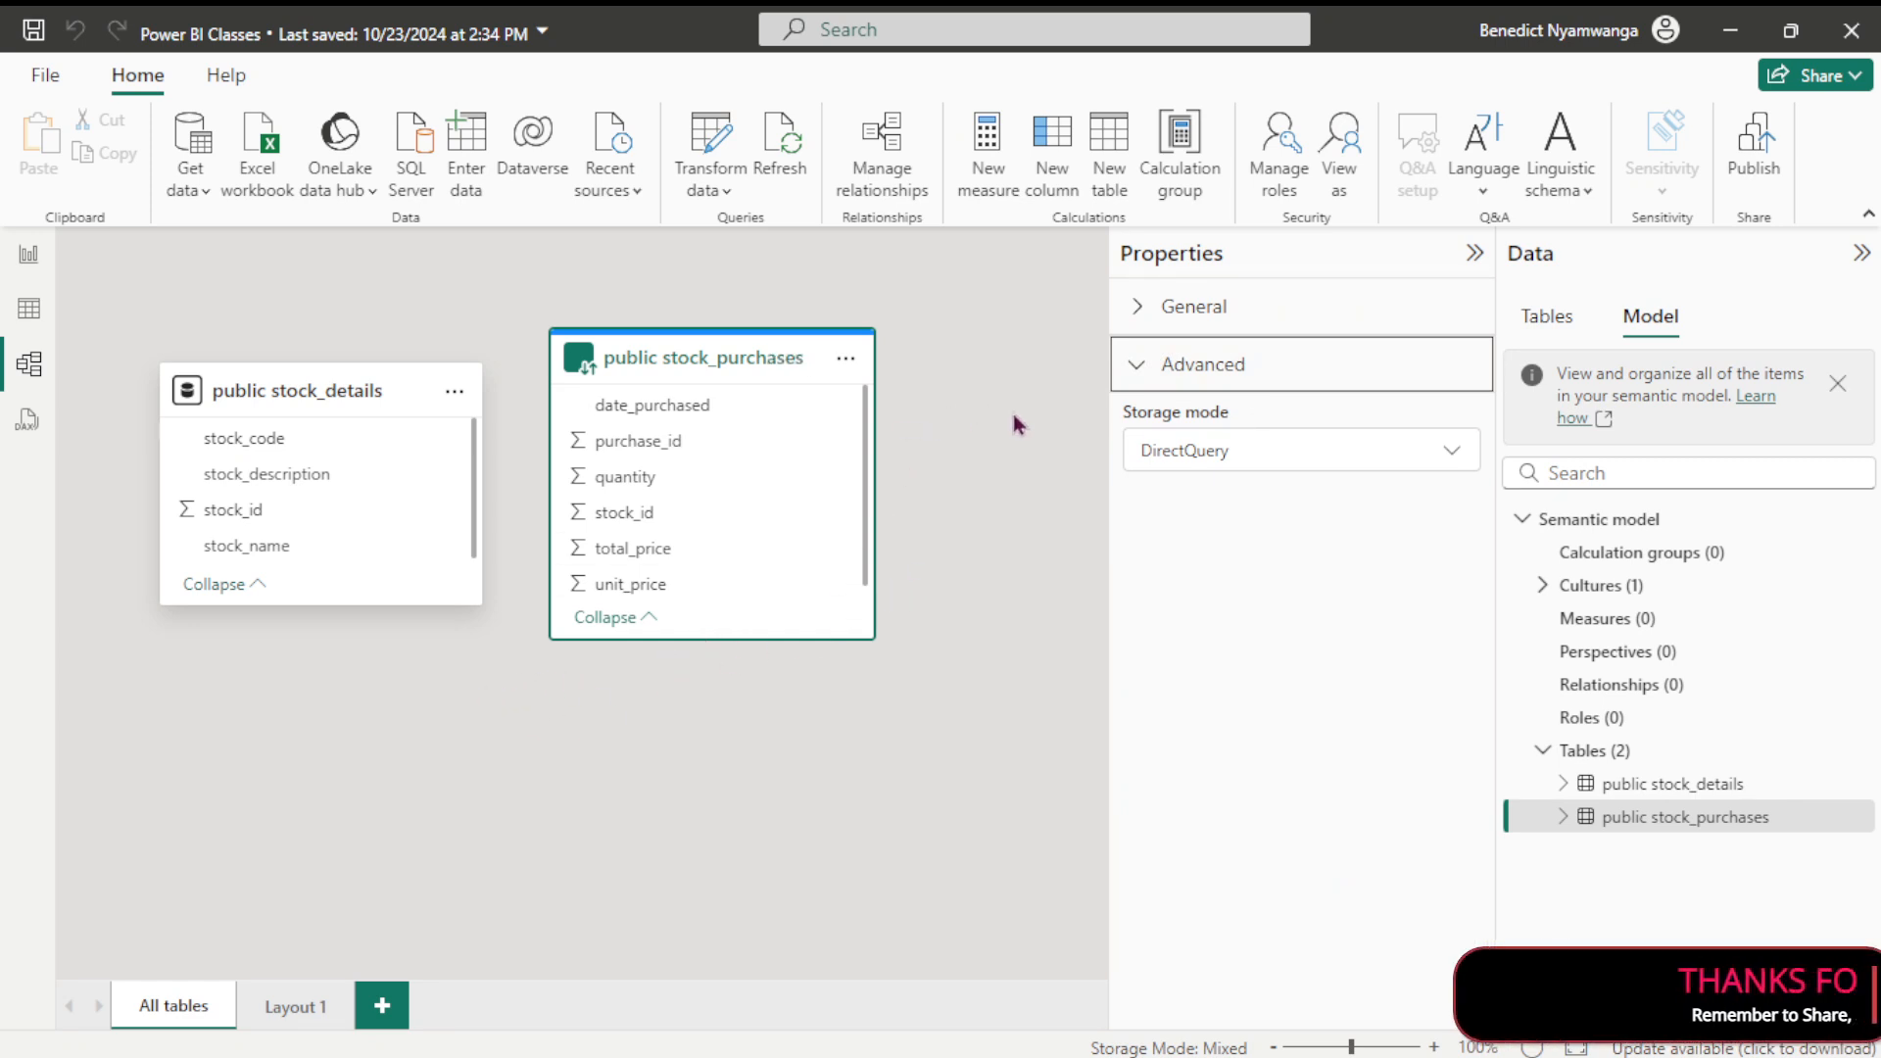
click(421, 702)
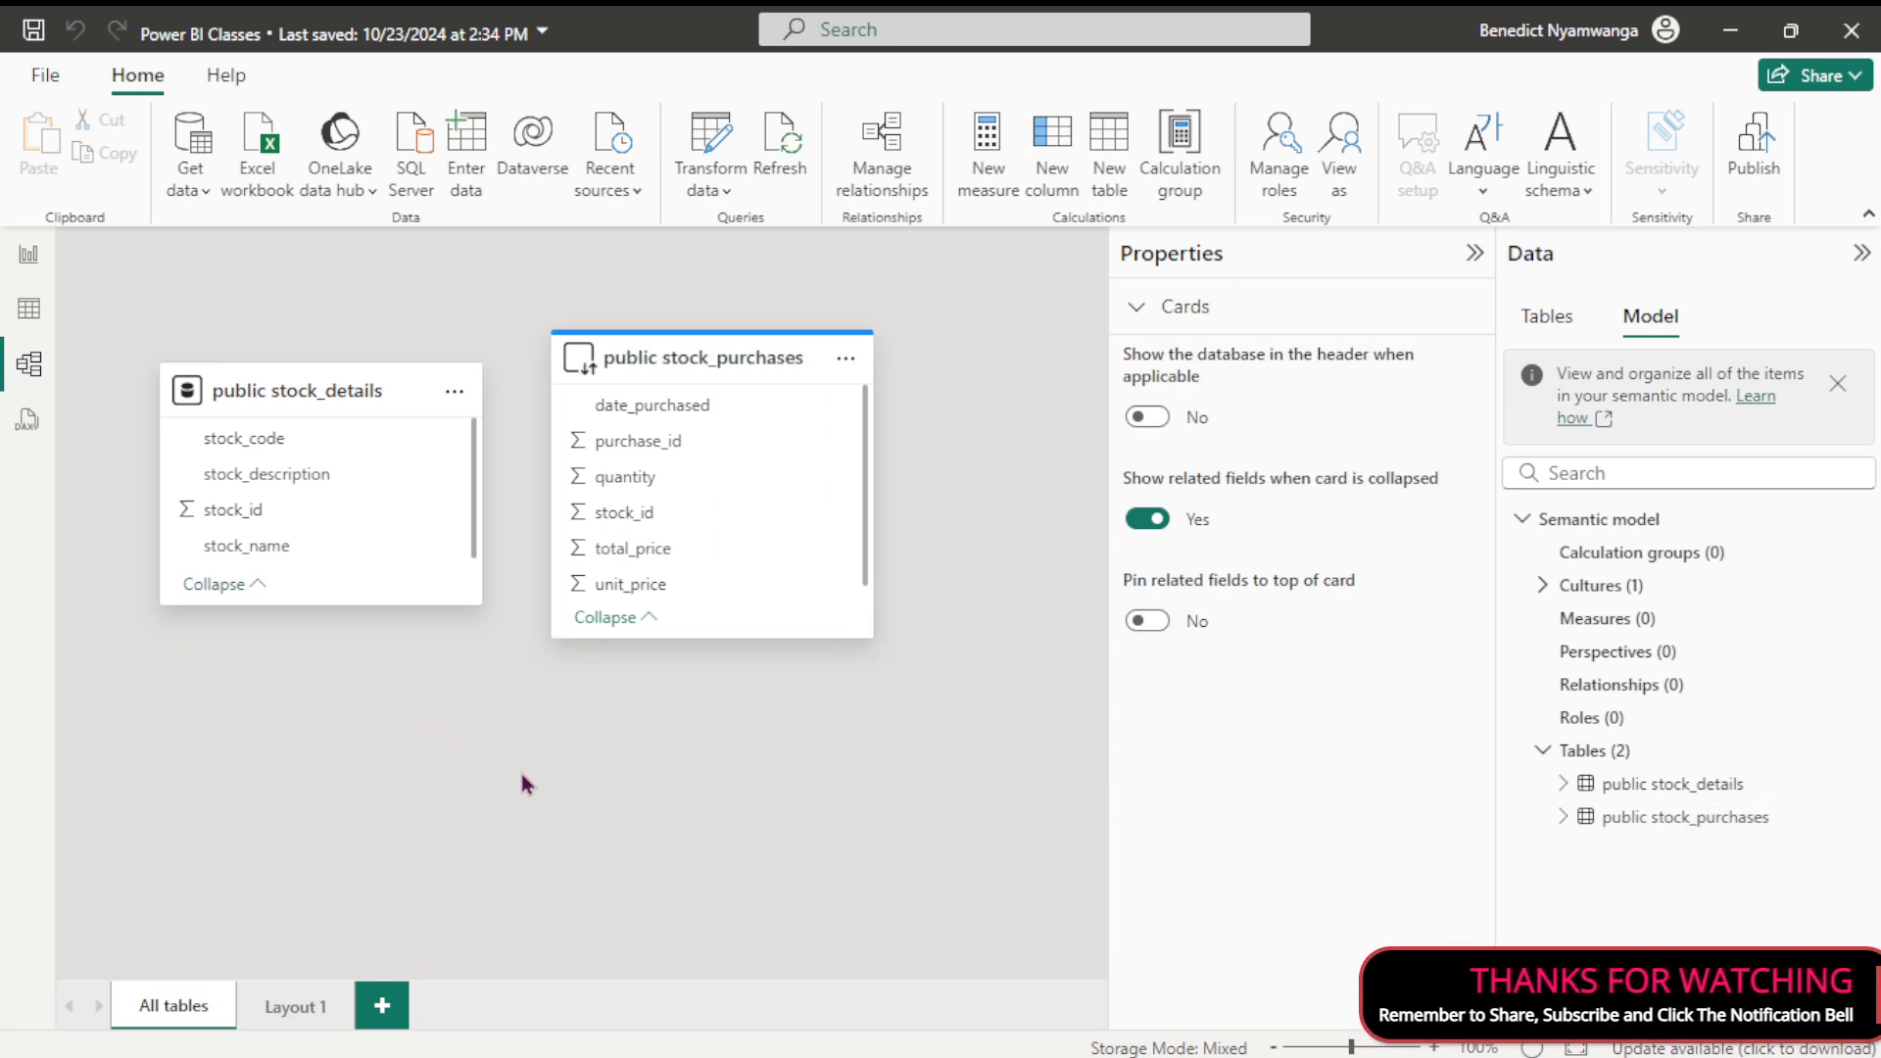
click(1132, 309)
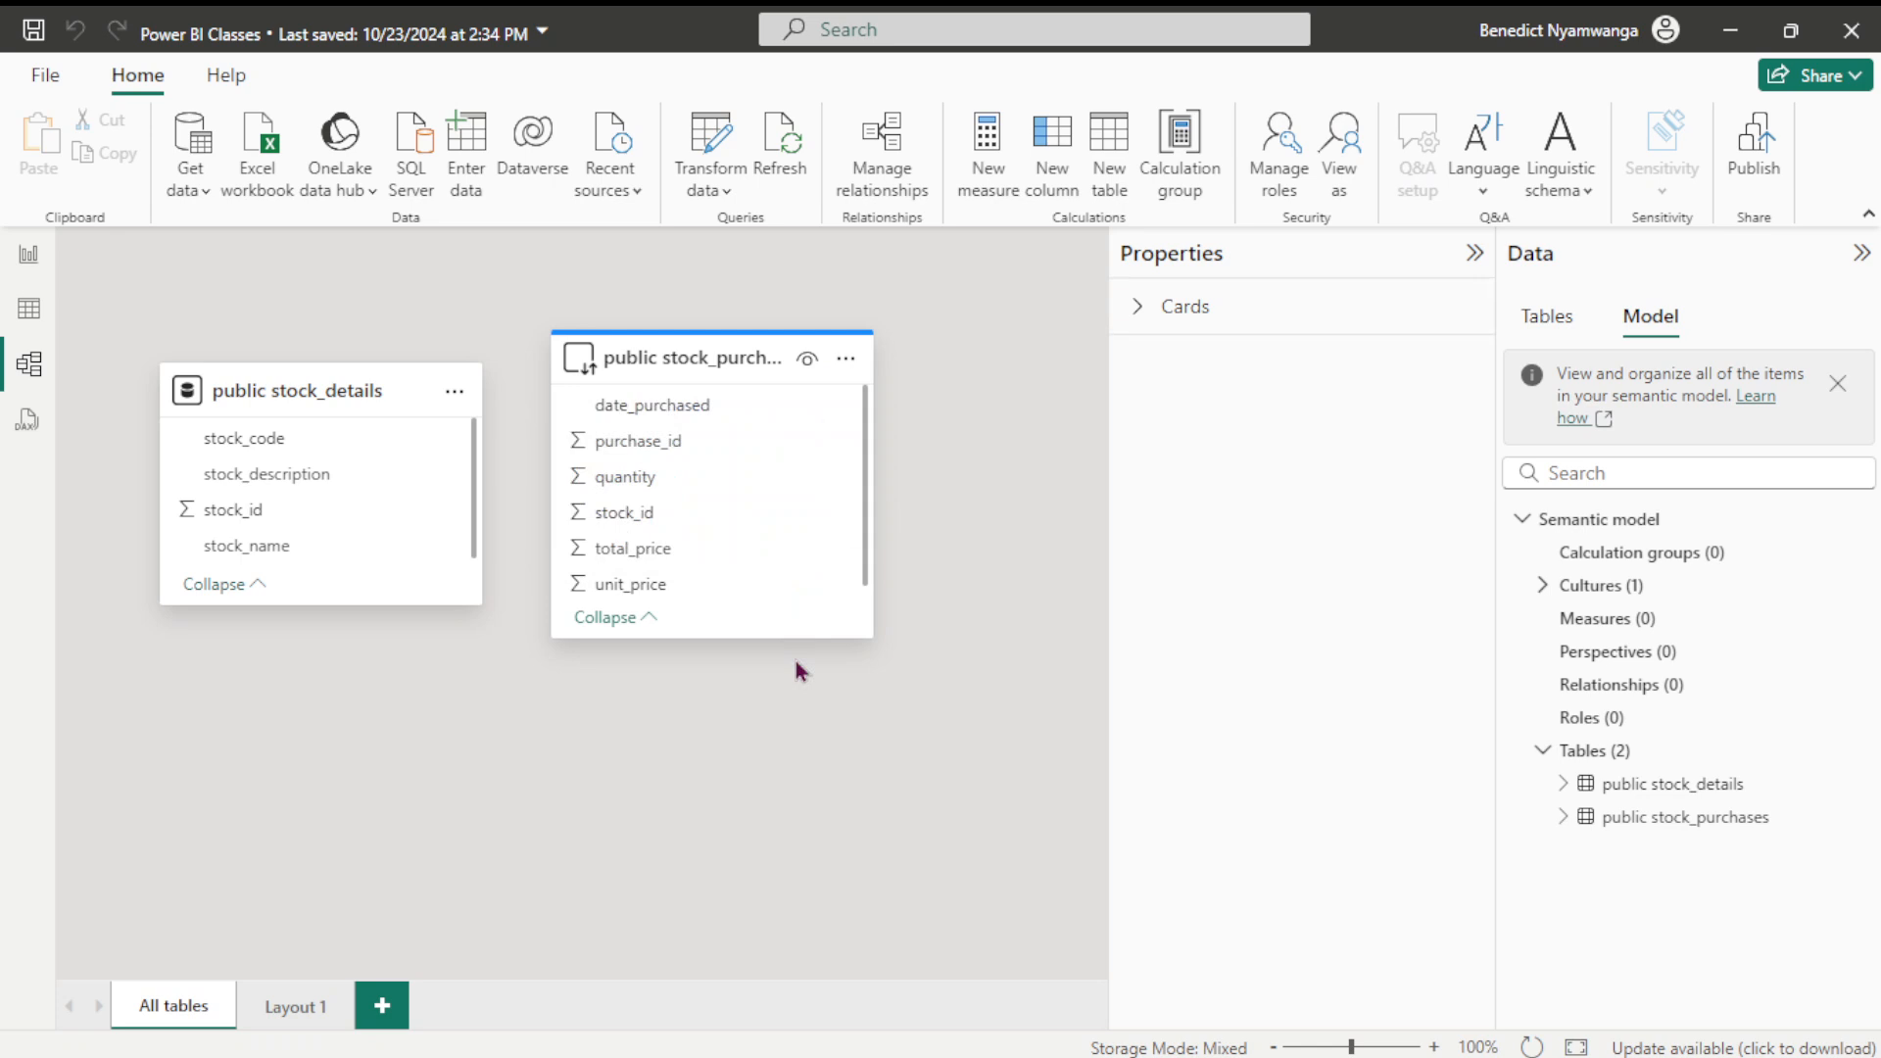
Reselect stock_purchases and list its storage modes: DirectQuery, with Import and Dual available
click(846, 364)
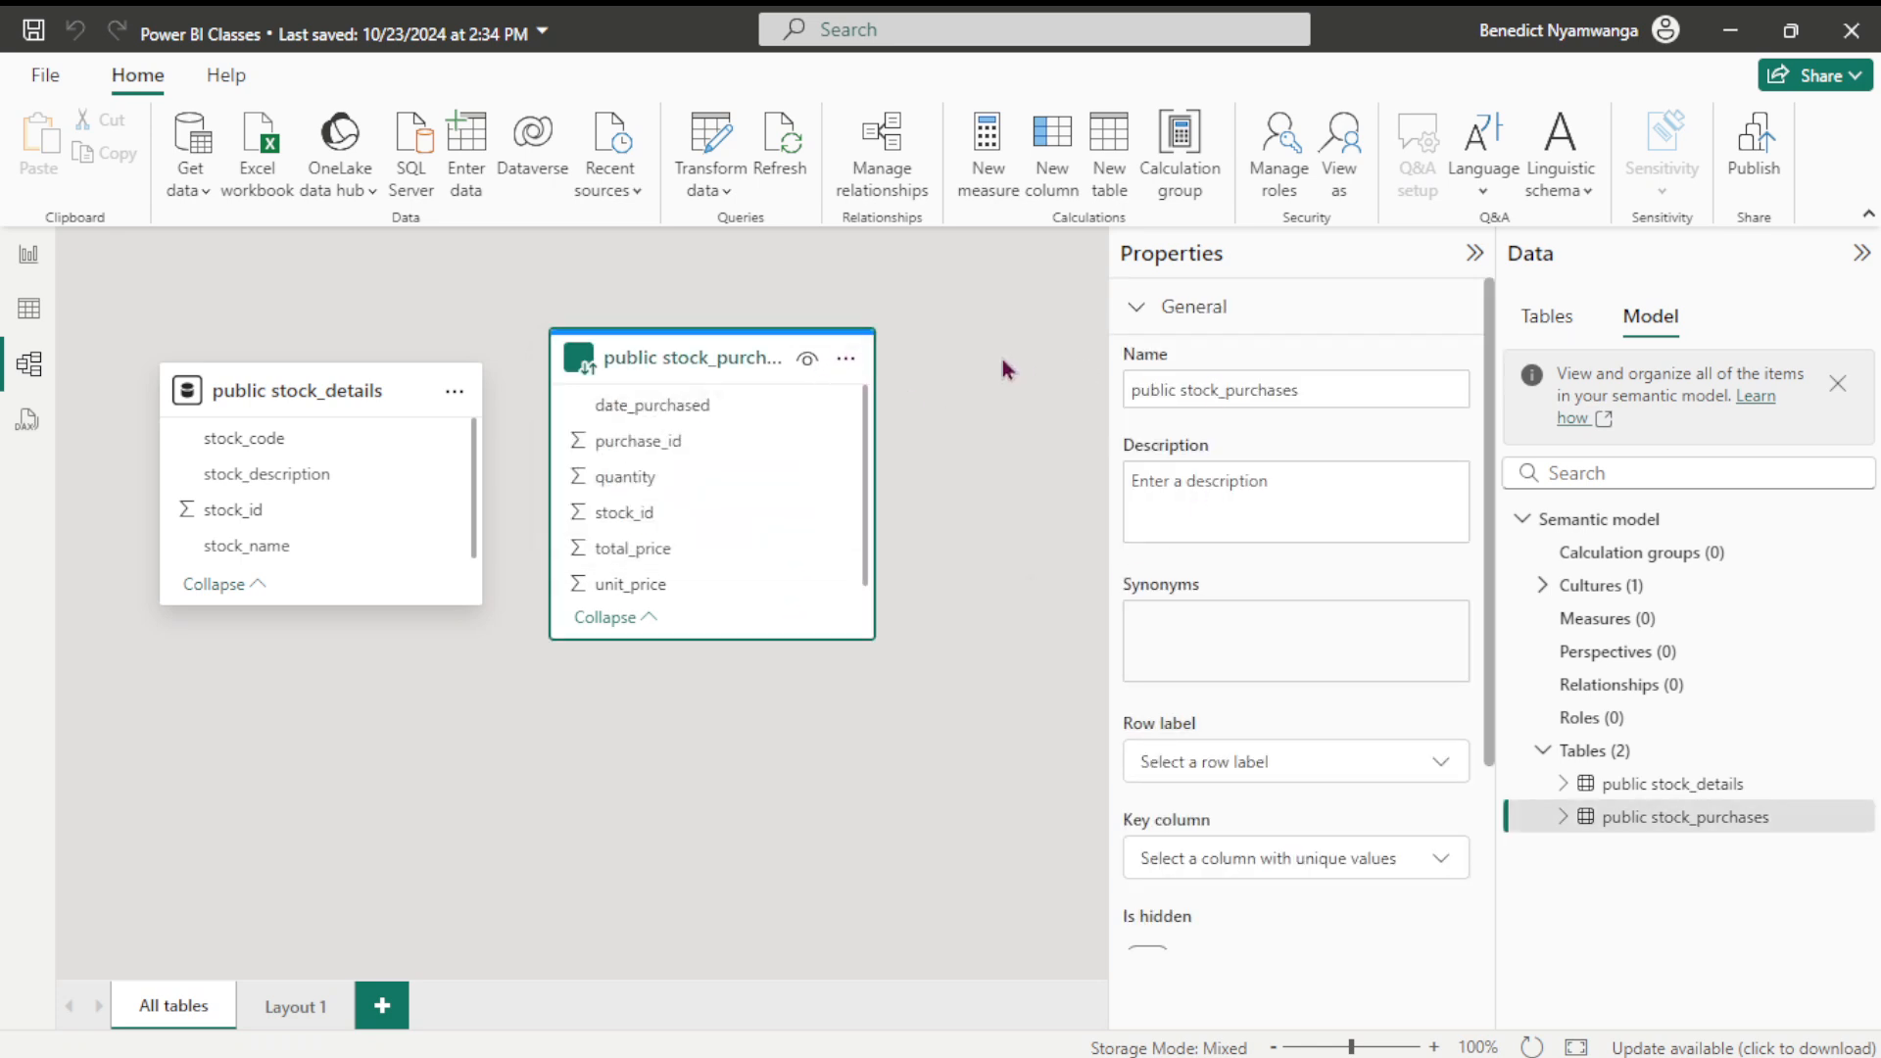
click(1138, 308)
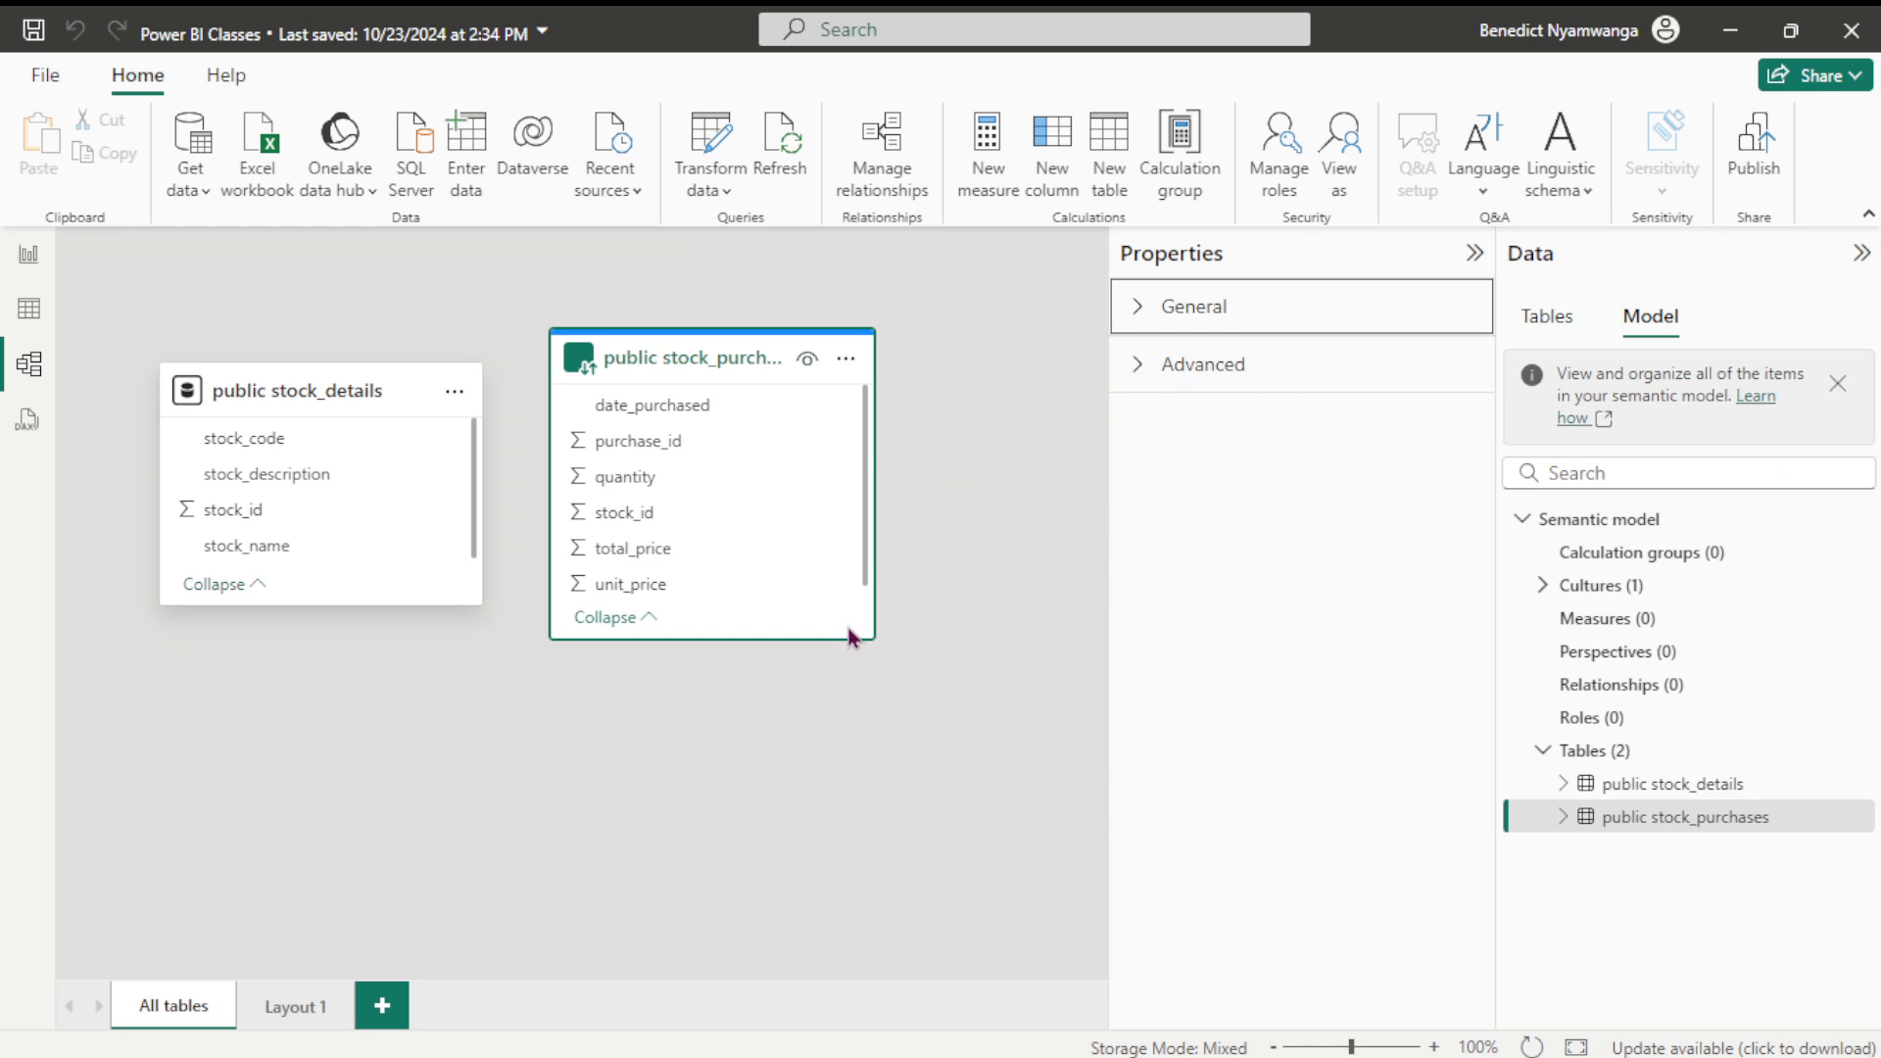
click(1137, 369)
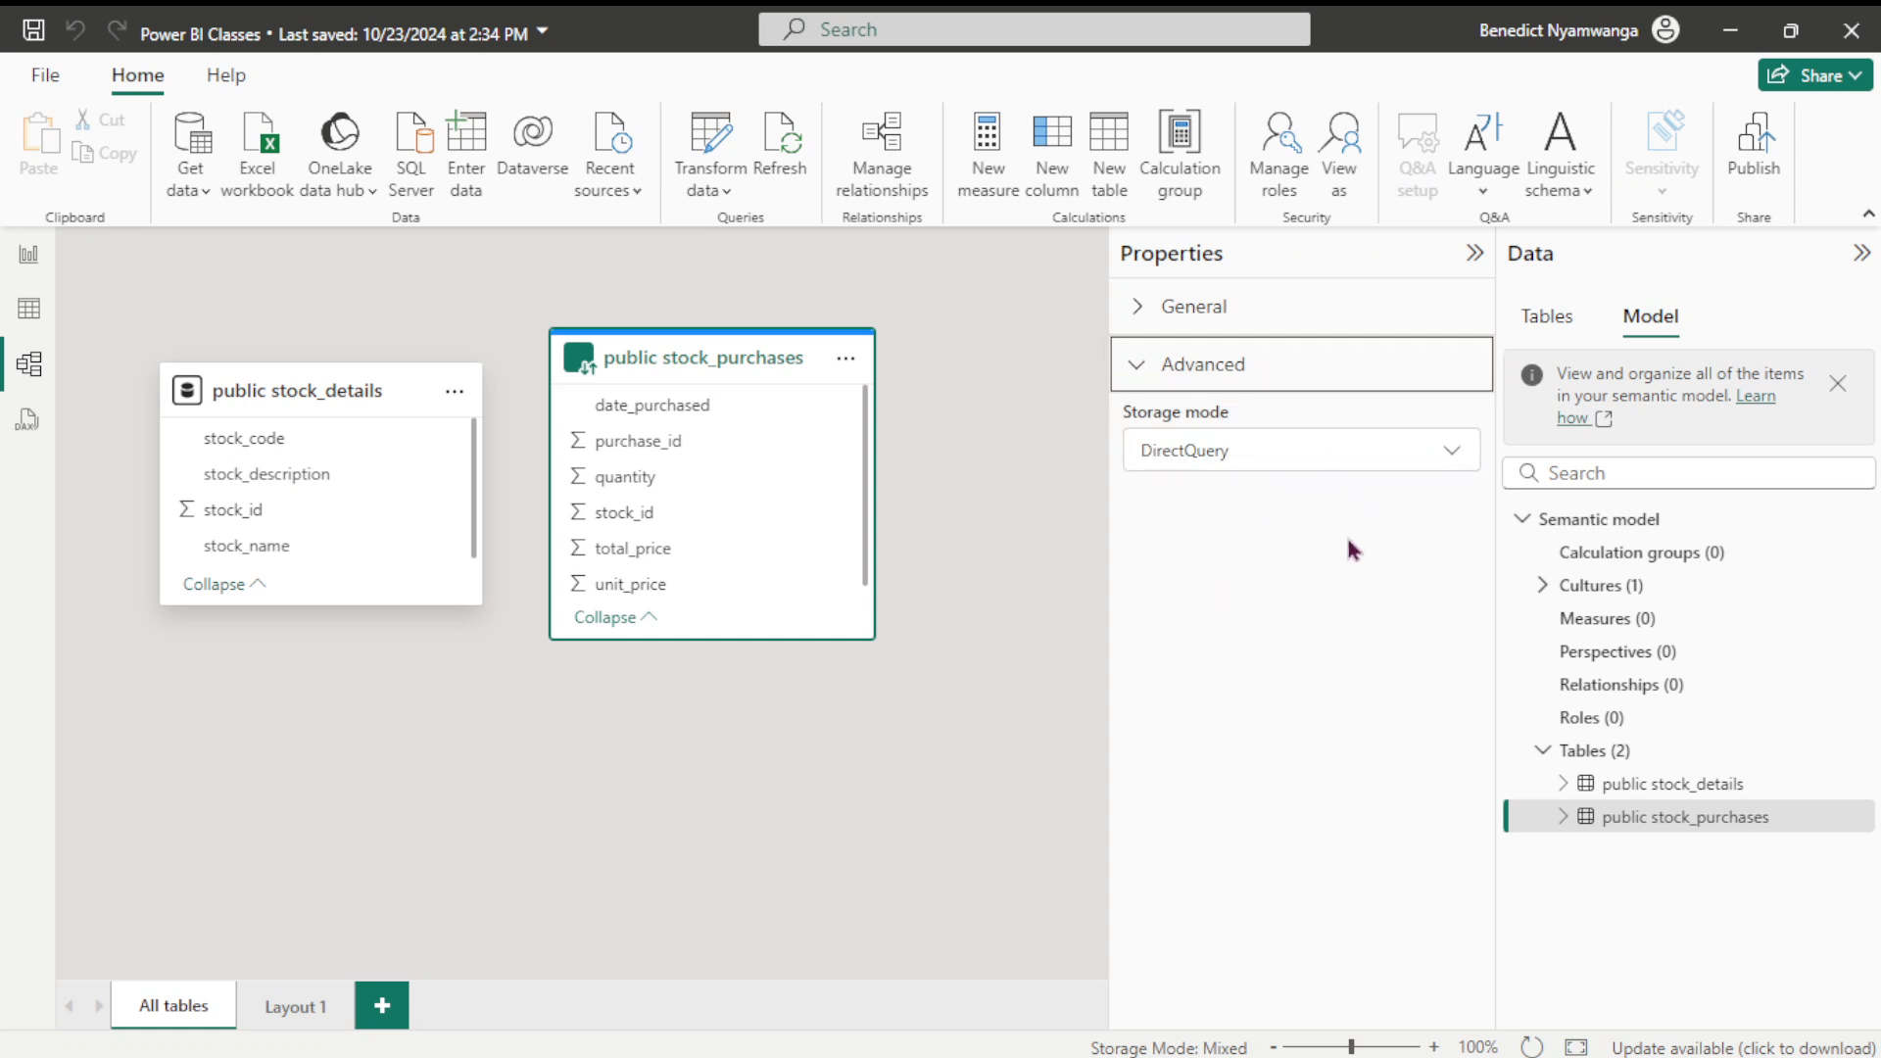
click(1454, 464)
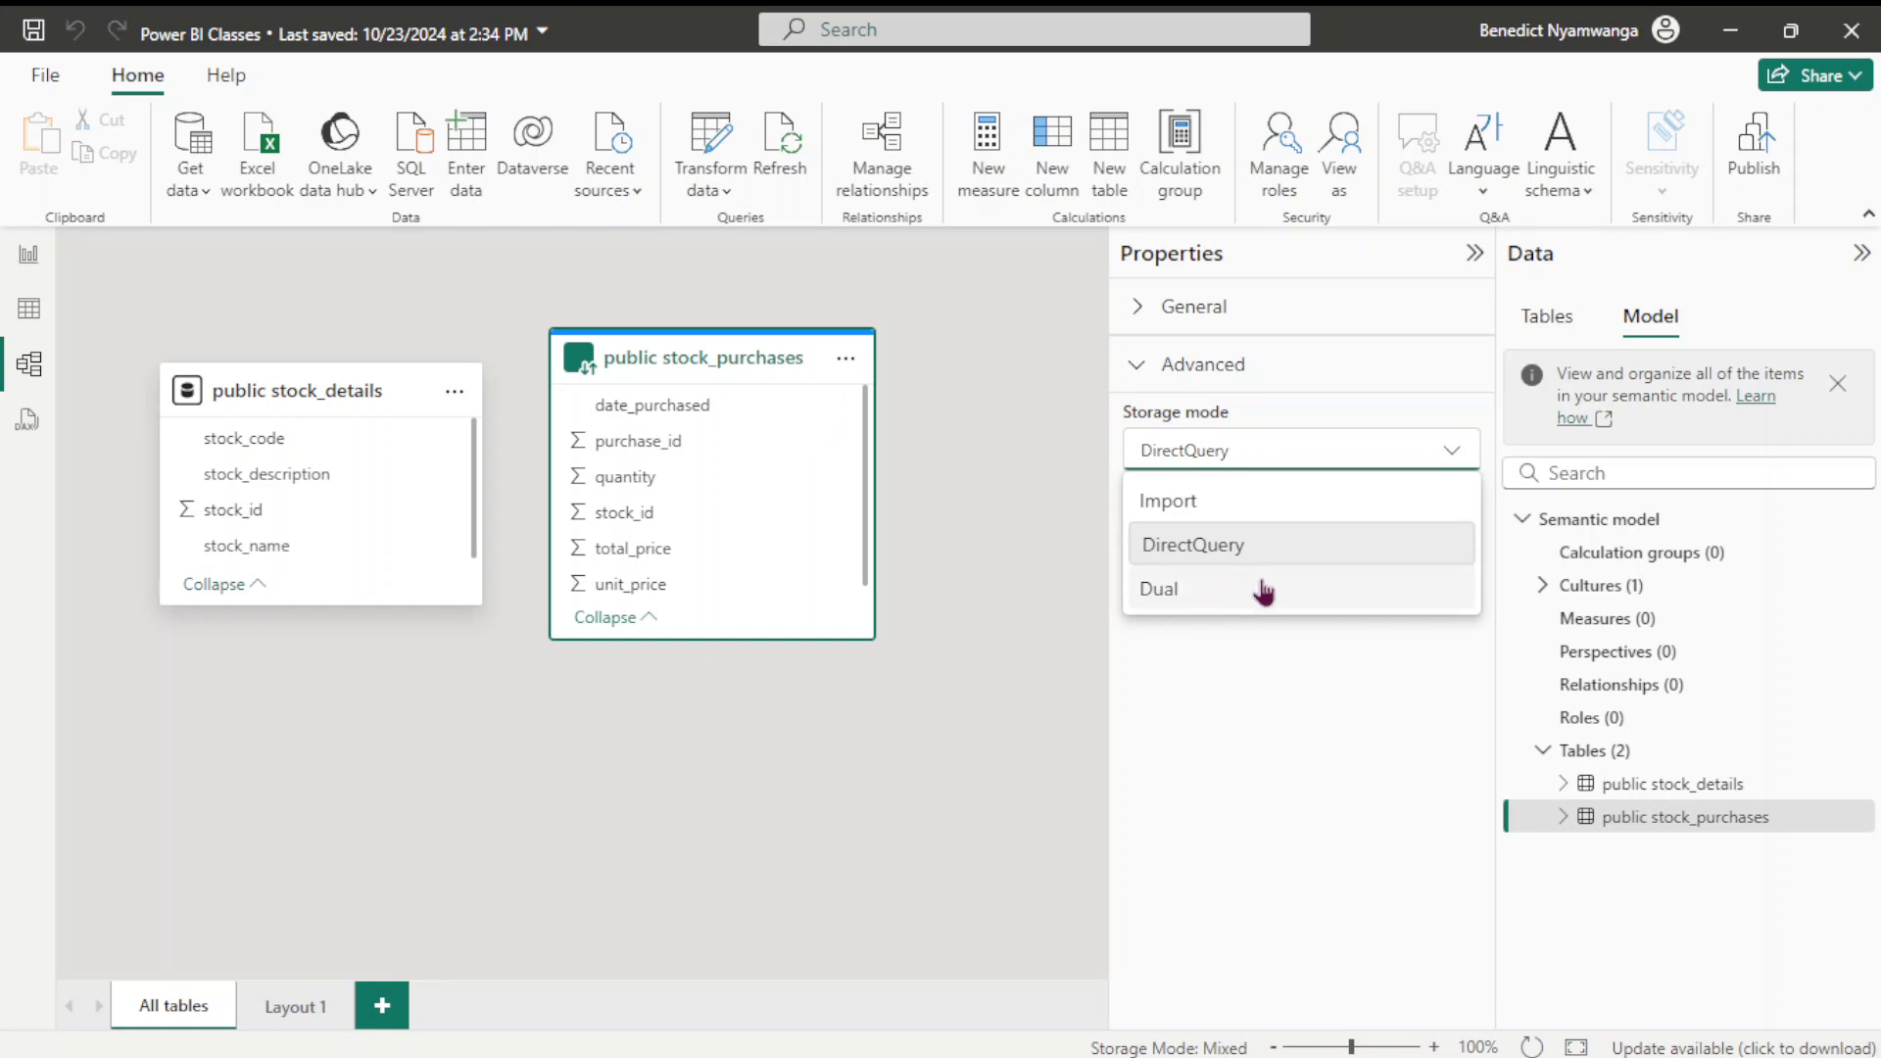
Pick Dual for stock_purchases but cancel to keep DirectQuery, then select Import-mode stock_details
click(1159, 590)
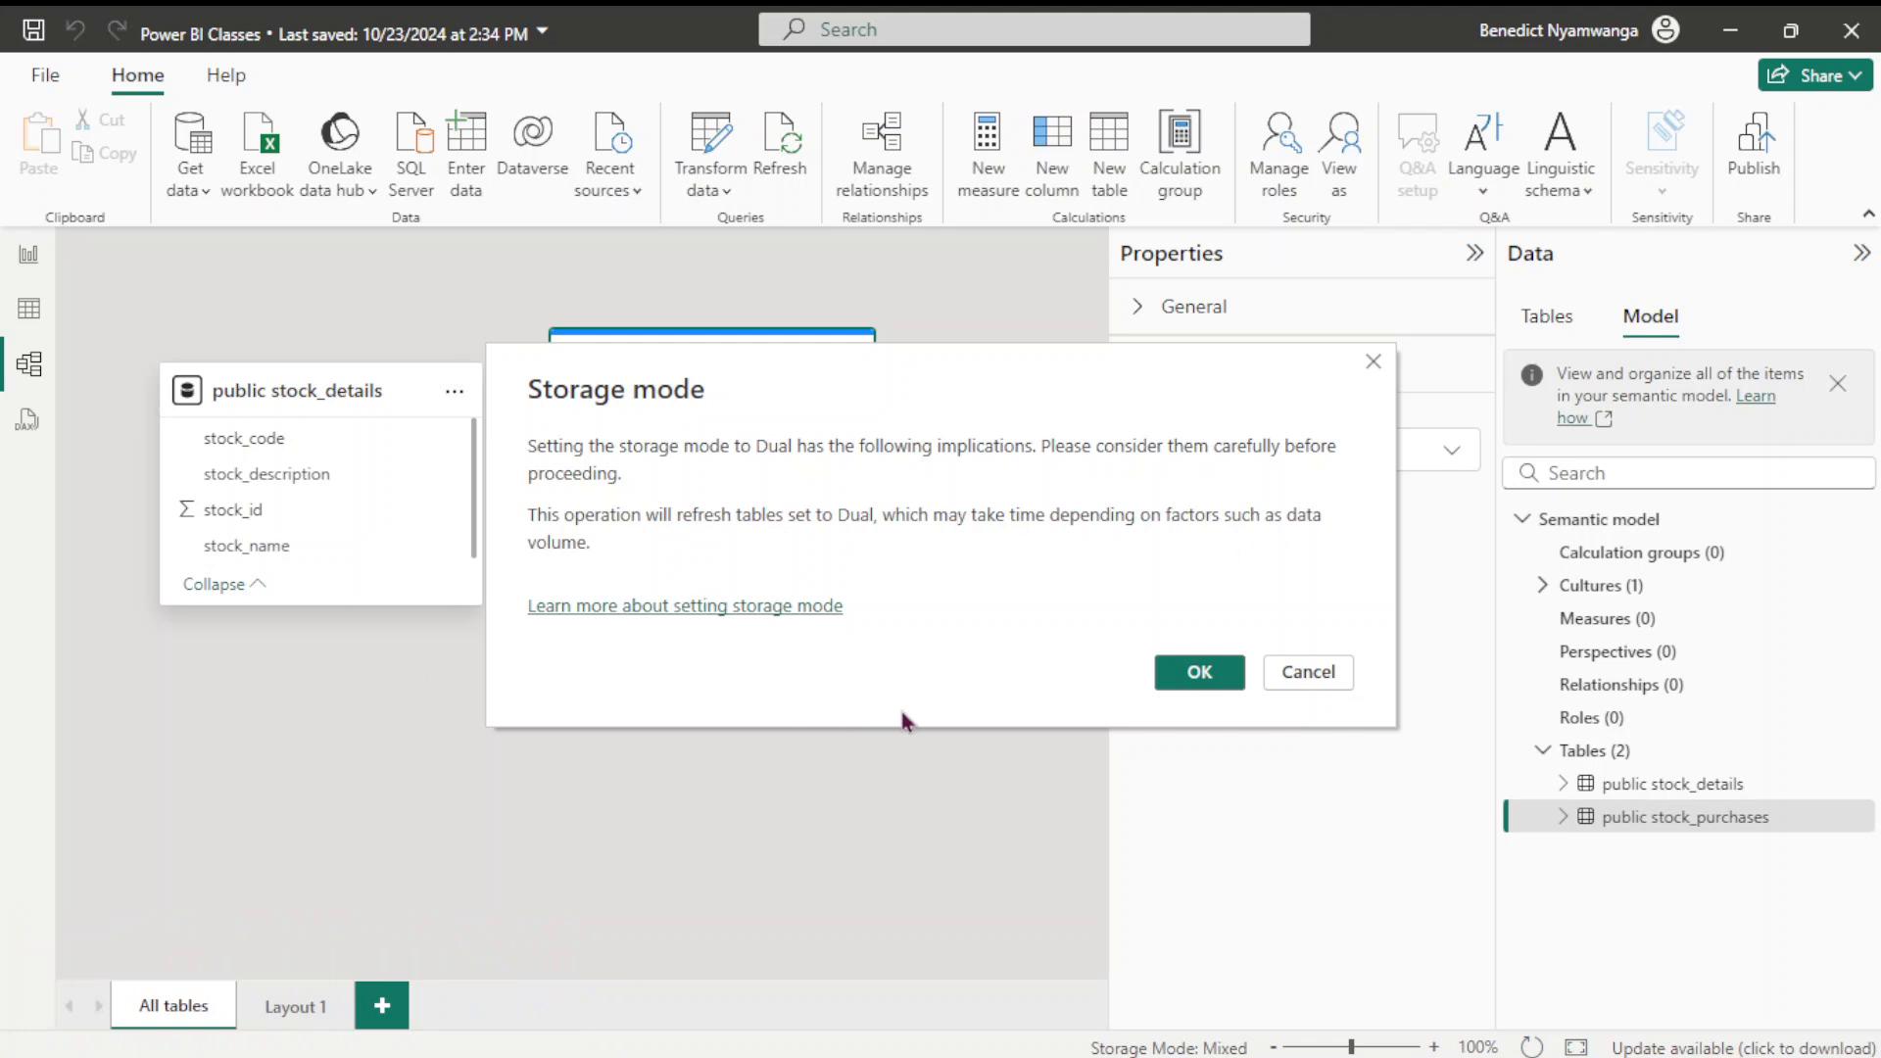
click(1311, 674)
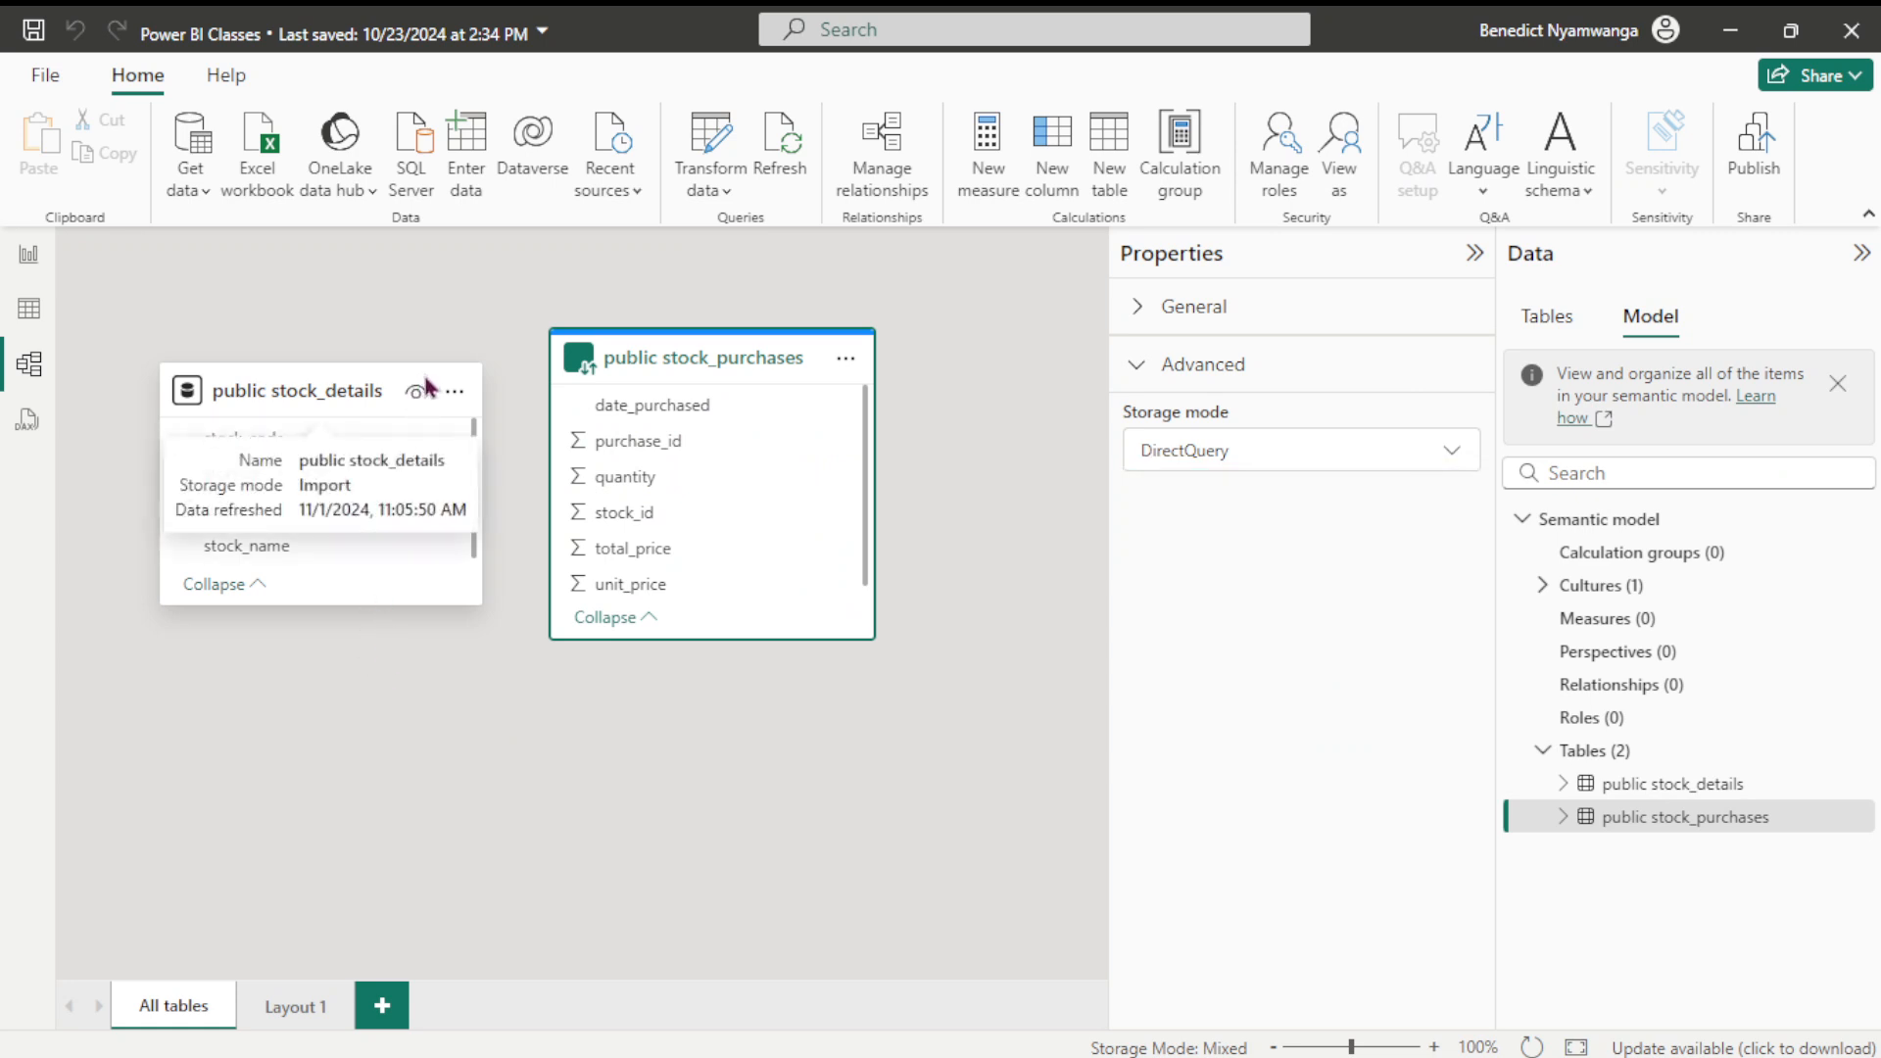
click(396, 417)
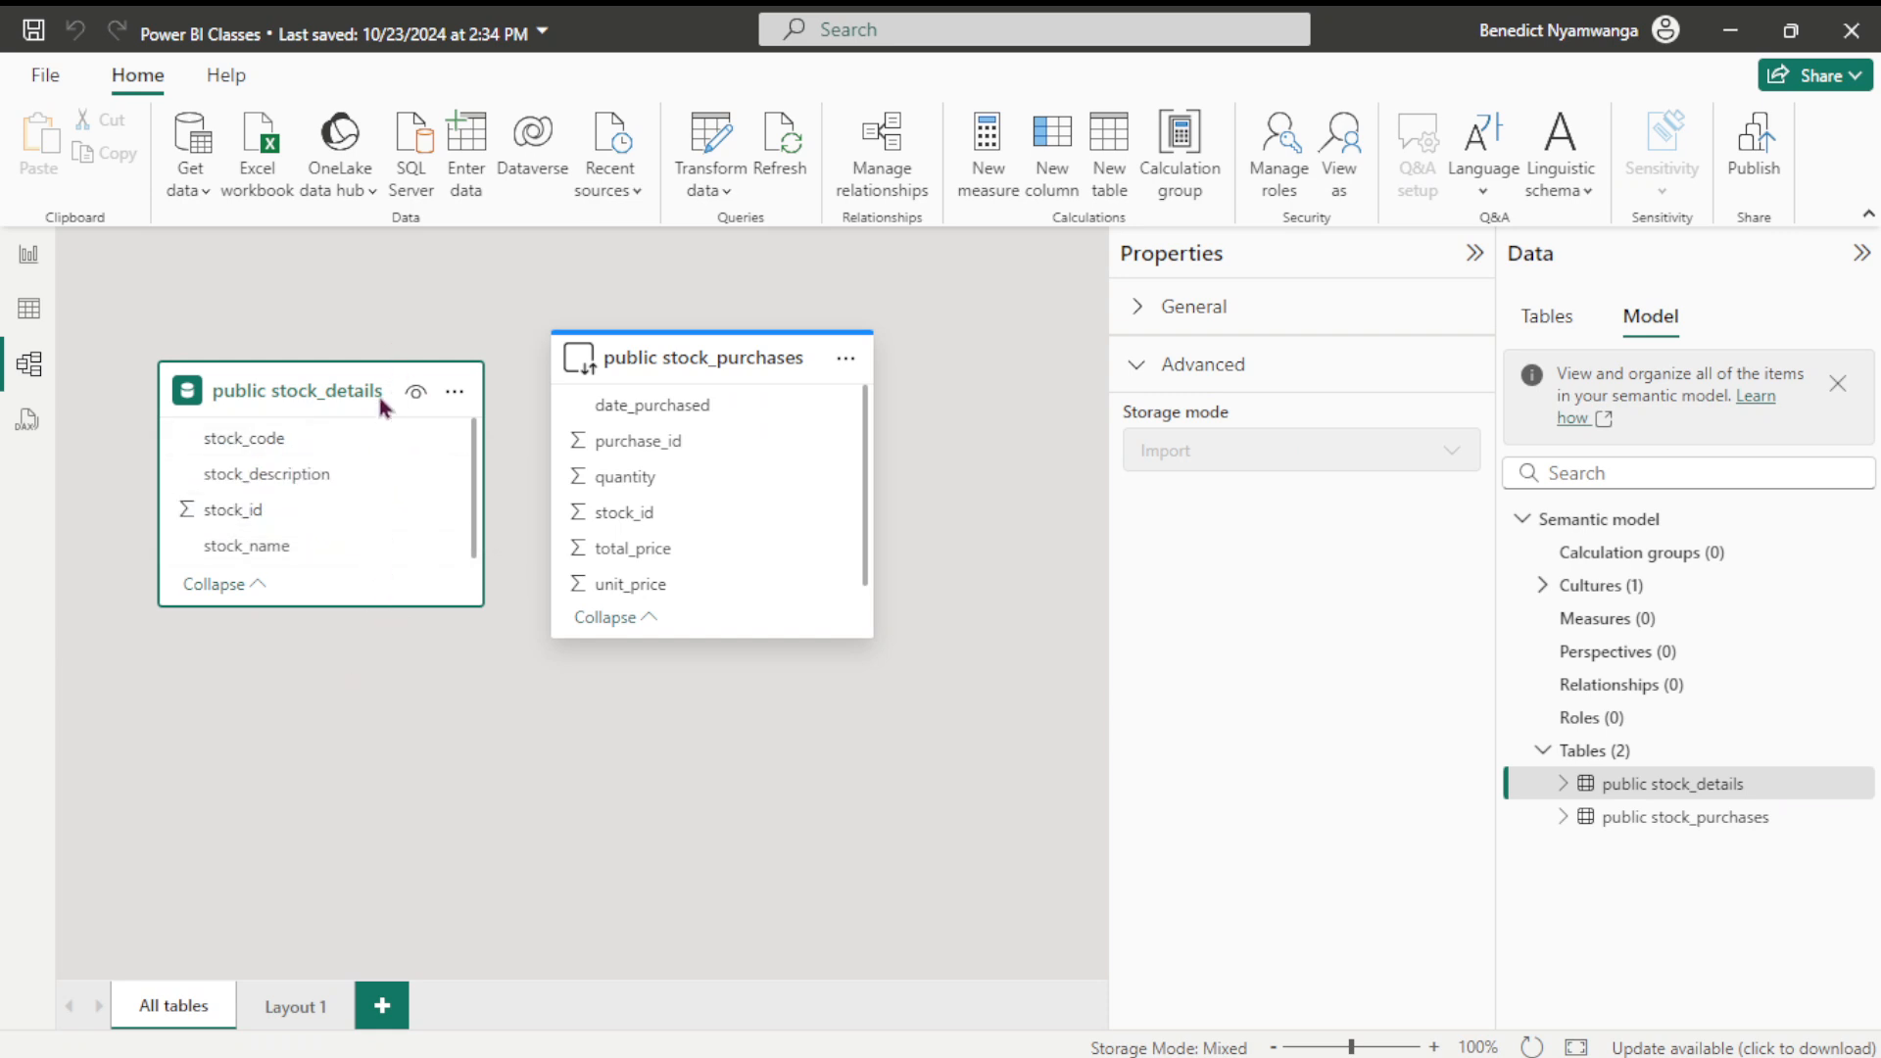
click(850, 384)
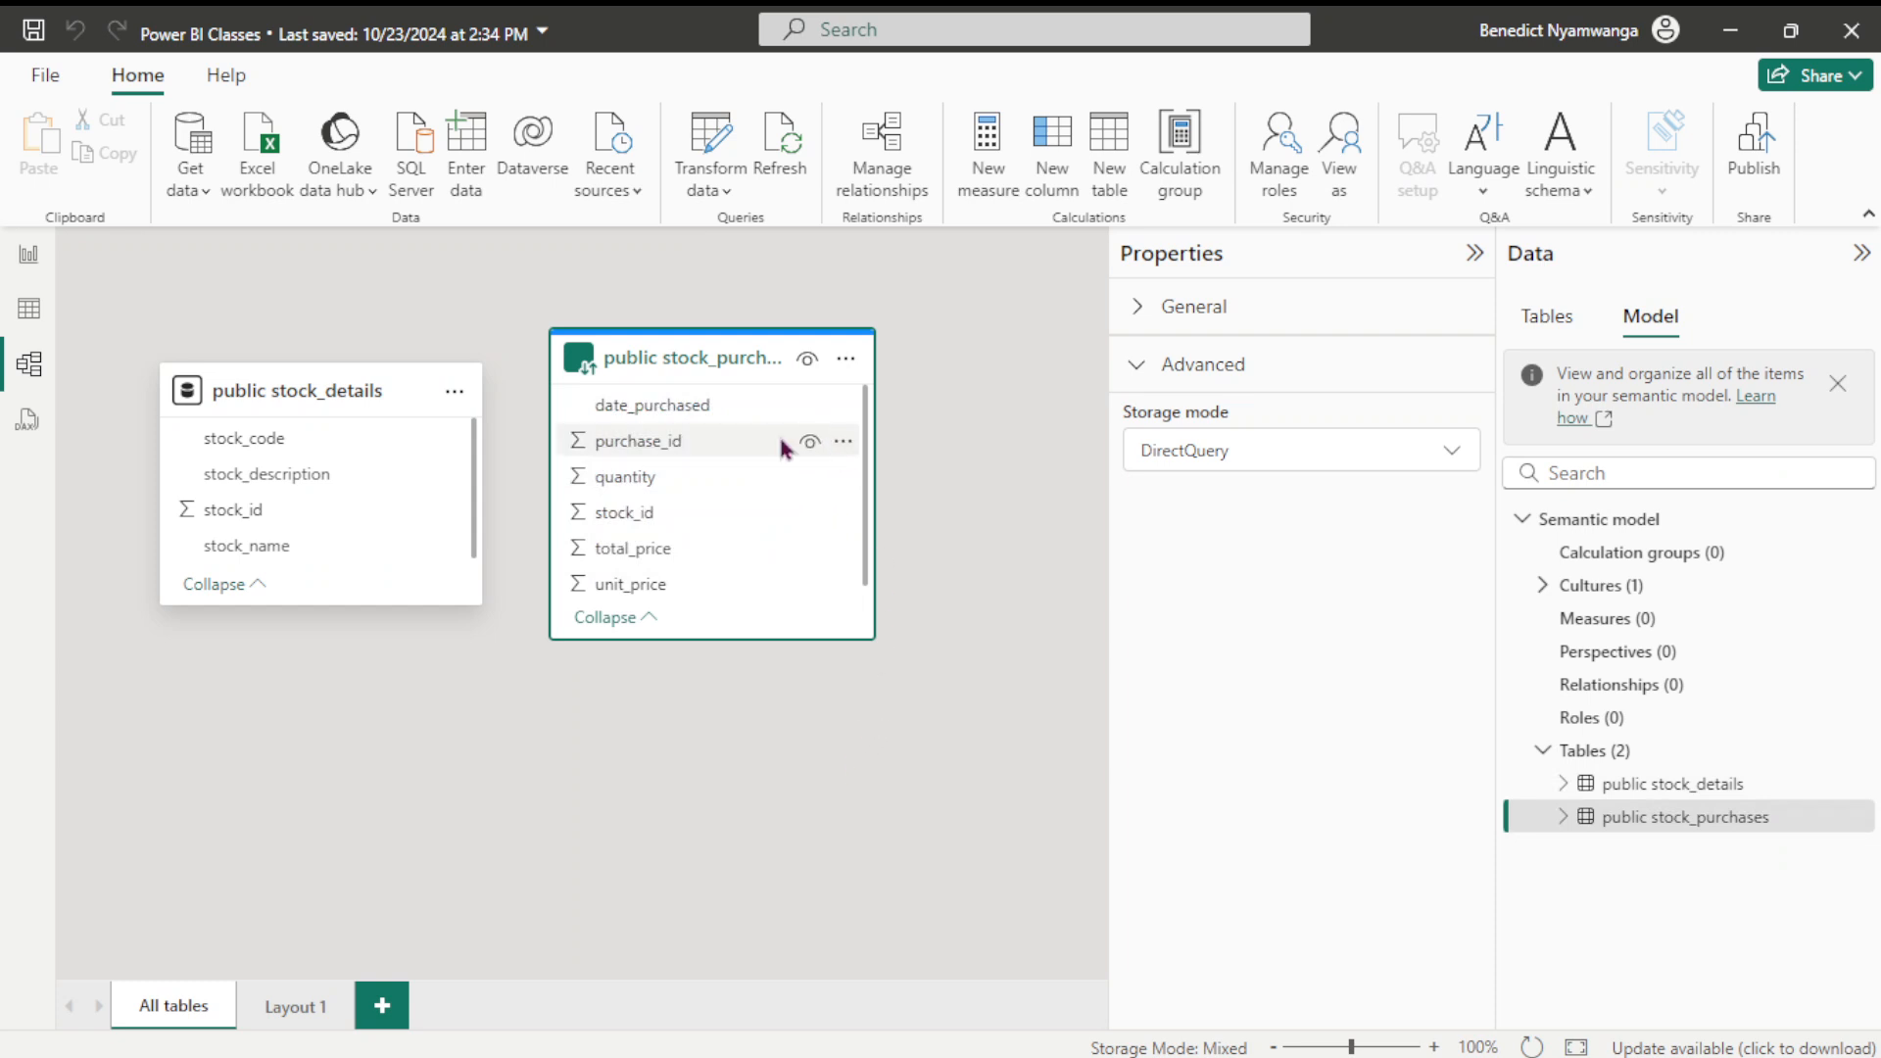
click(1450, 462)
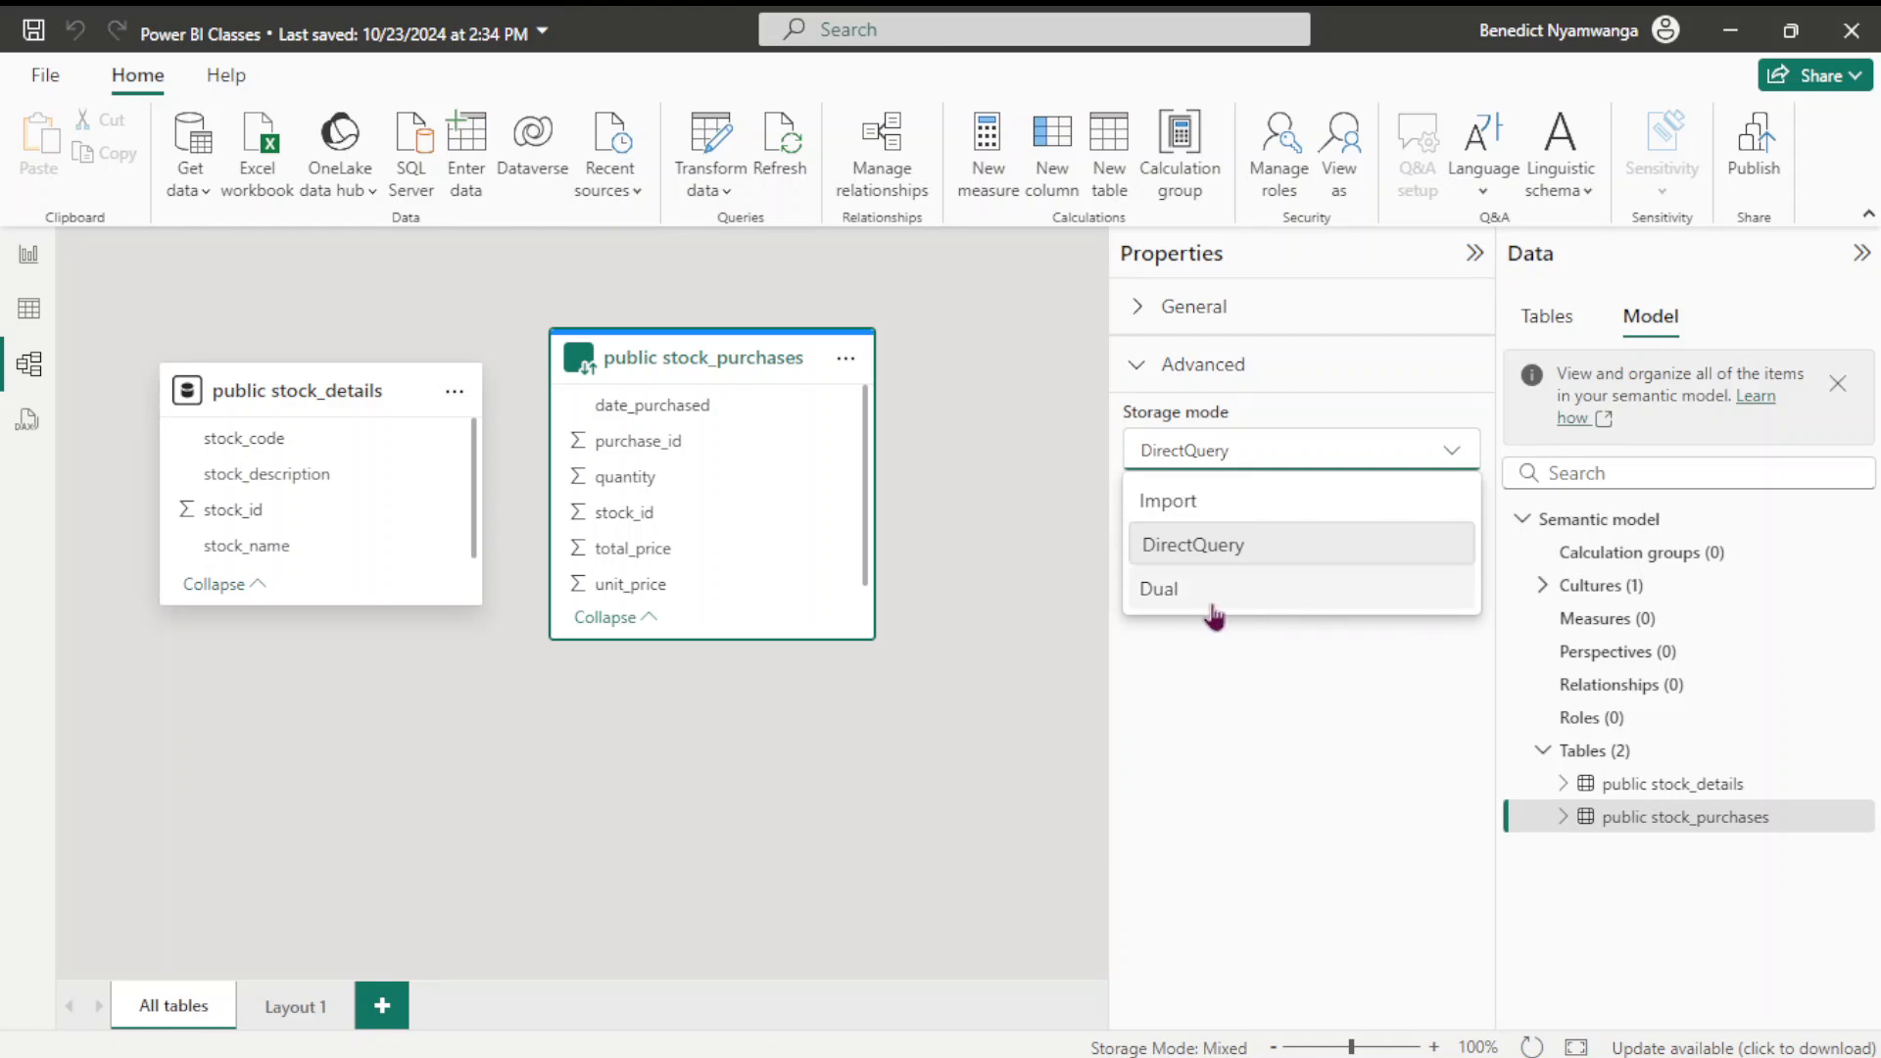
click(925, 721)
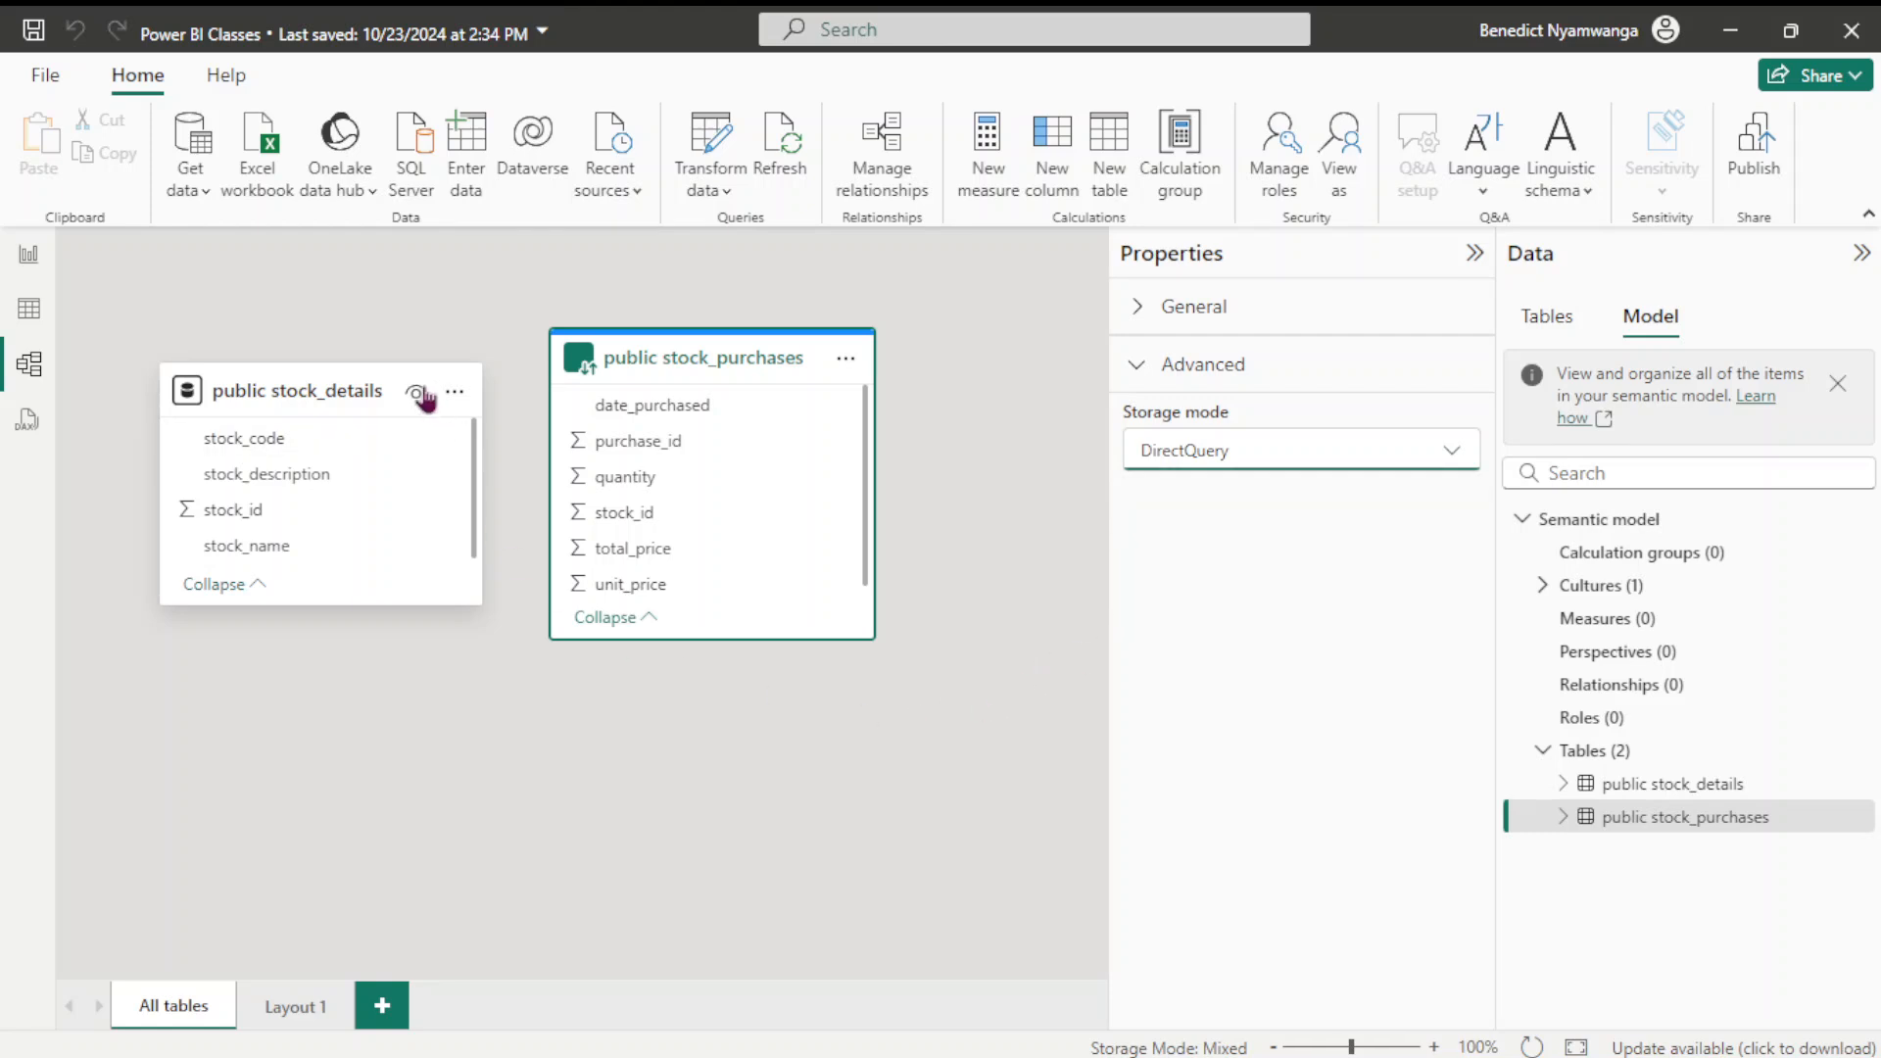
click(431, 393)
click(431, 393)
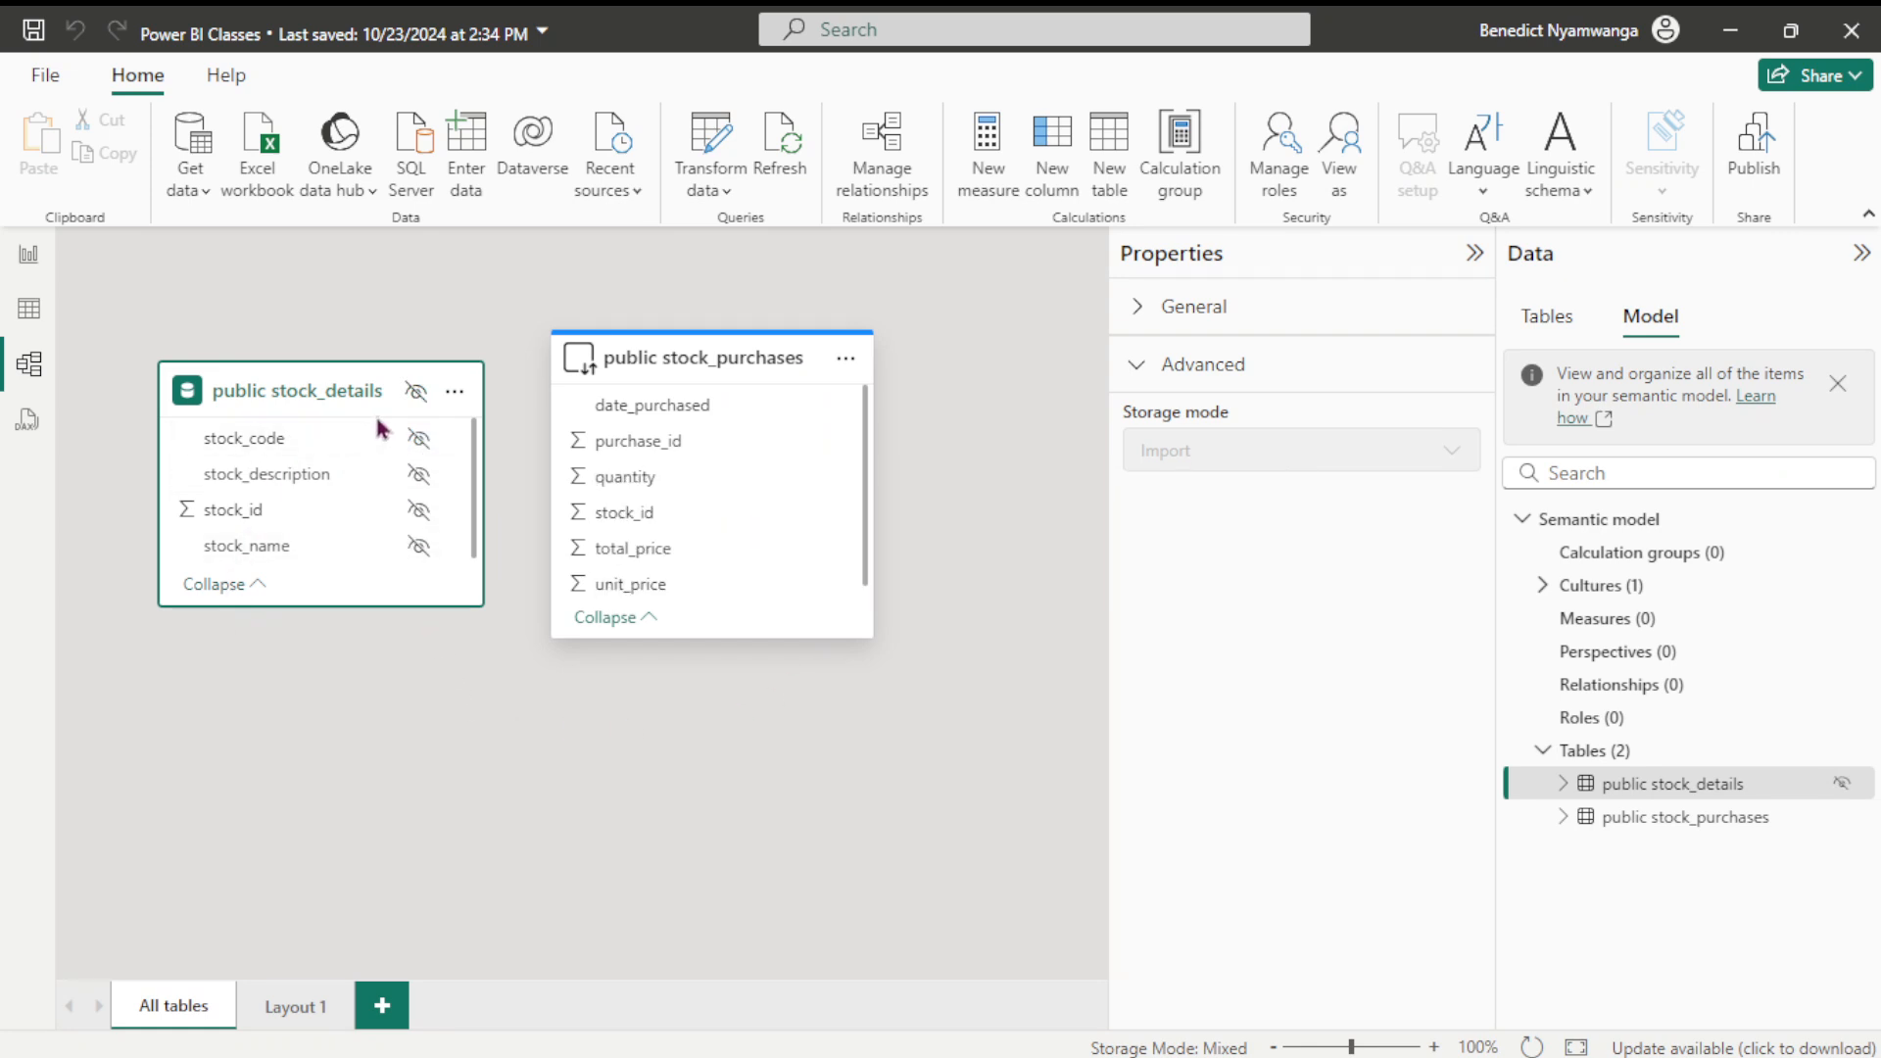
mouse_move(394, 404)
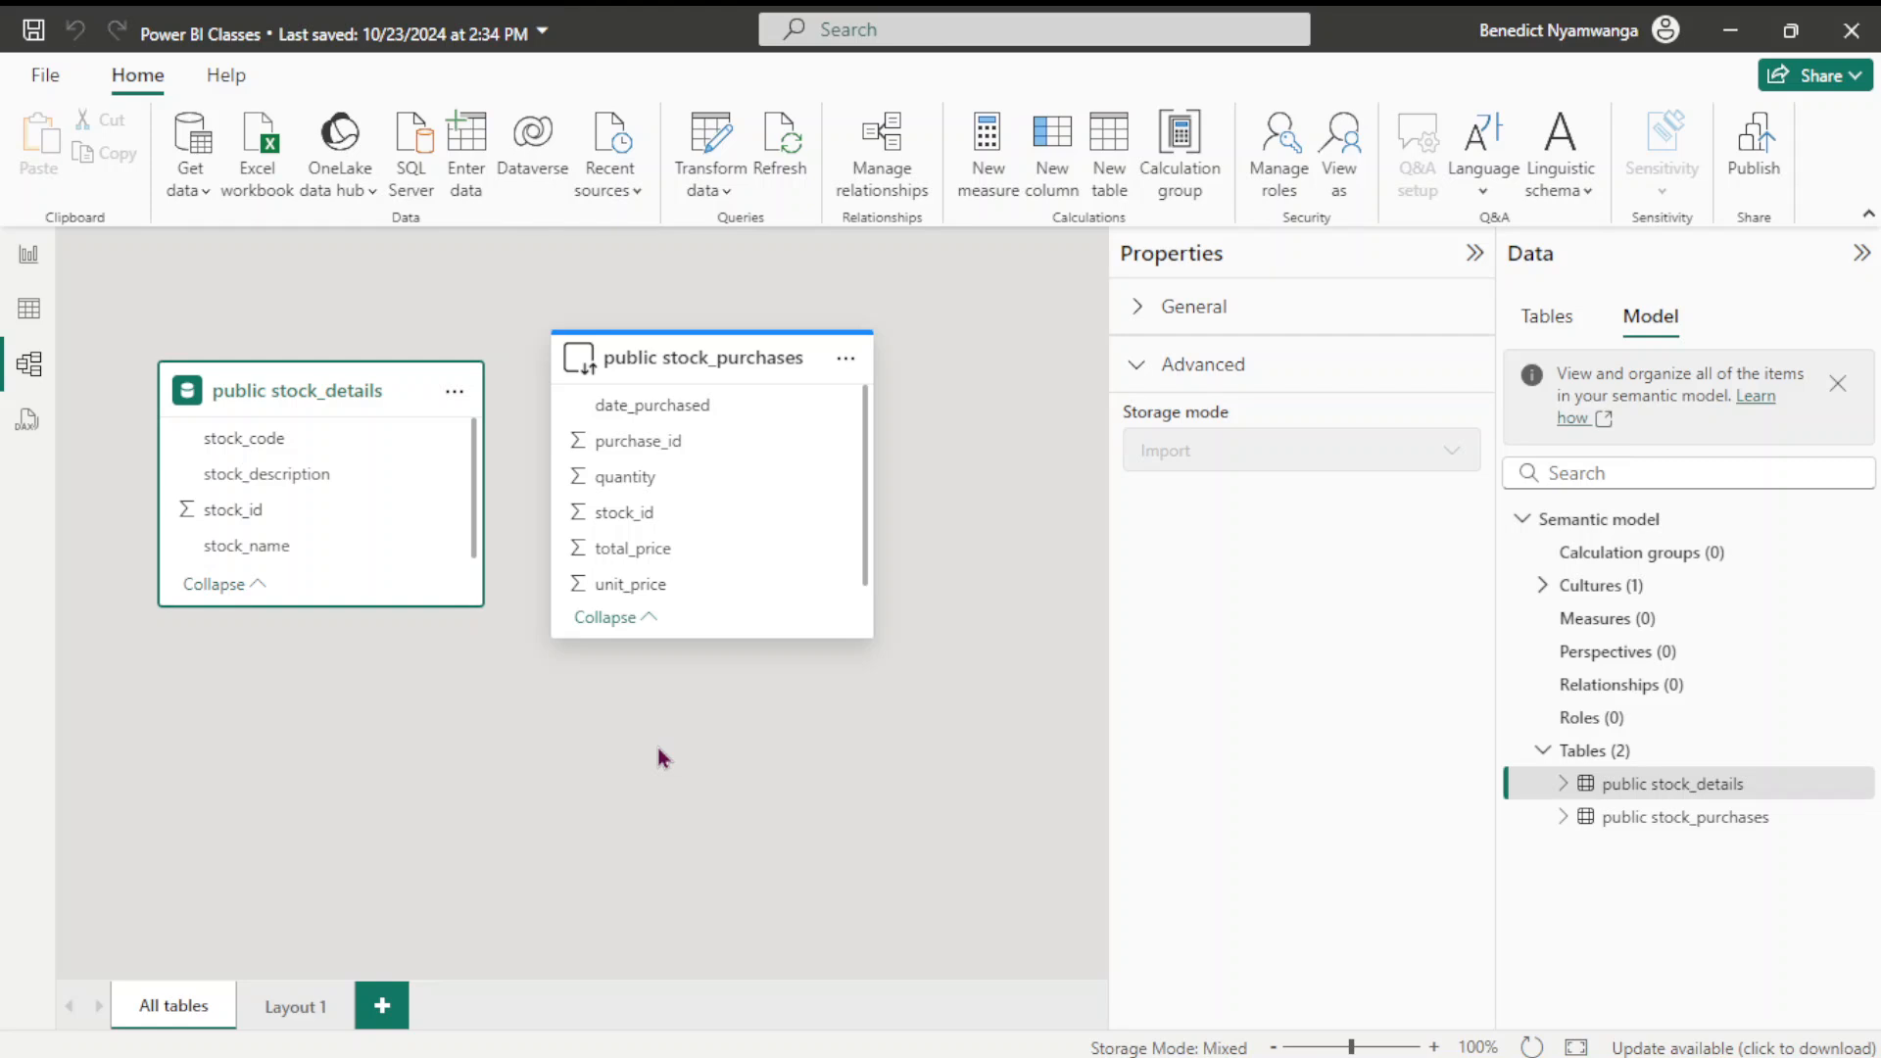
Switch to PowerPoint and run the 'Power BI Section 1 – ETL Process' slide as a slide show
click(637, 1043)
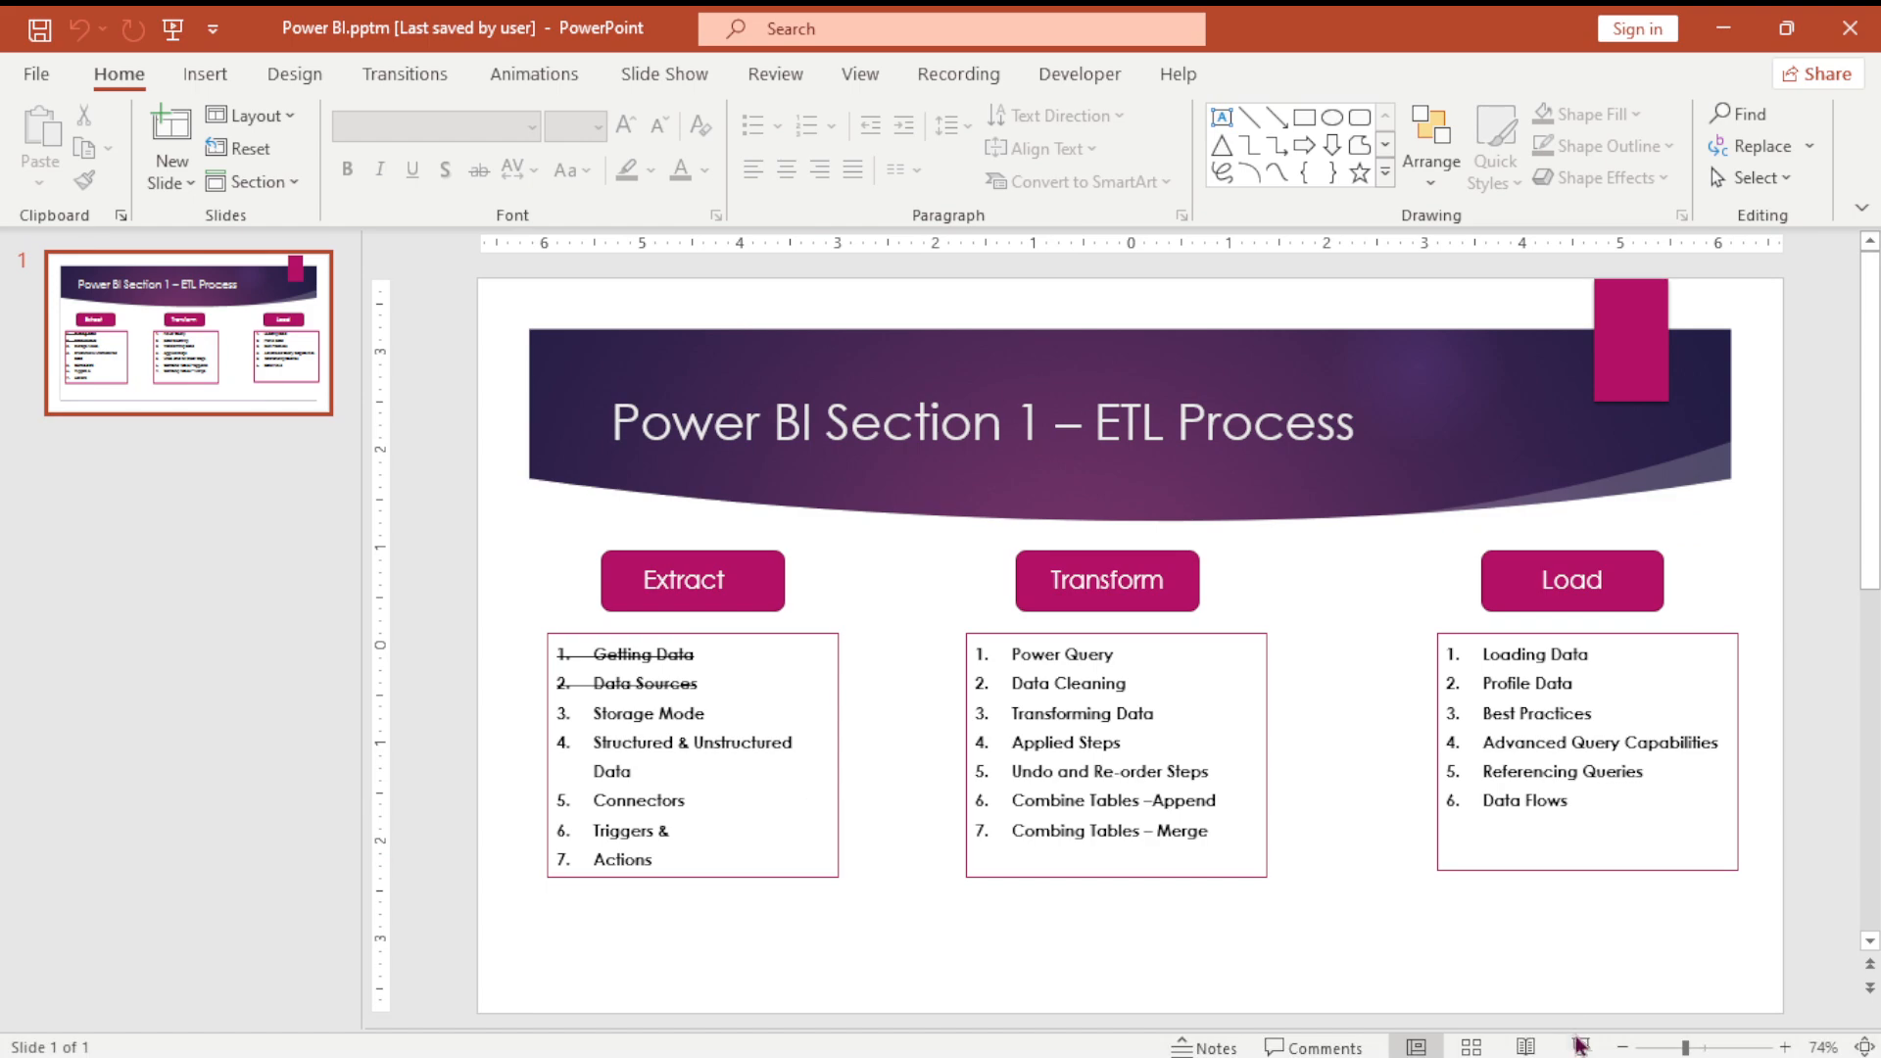
click(1580, 1046)
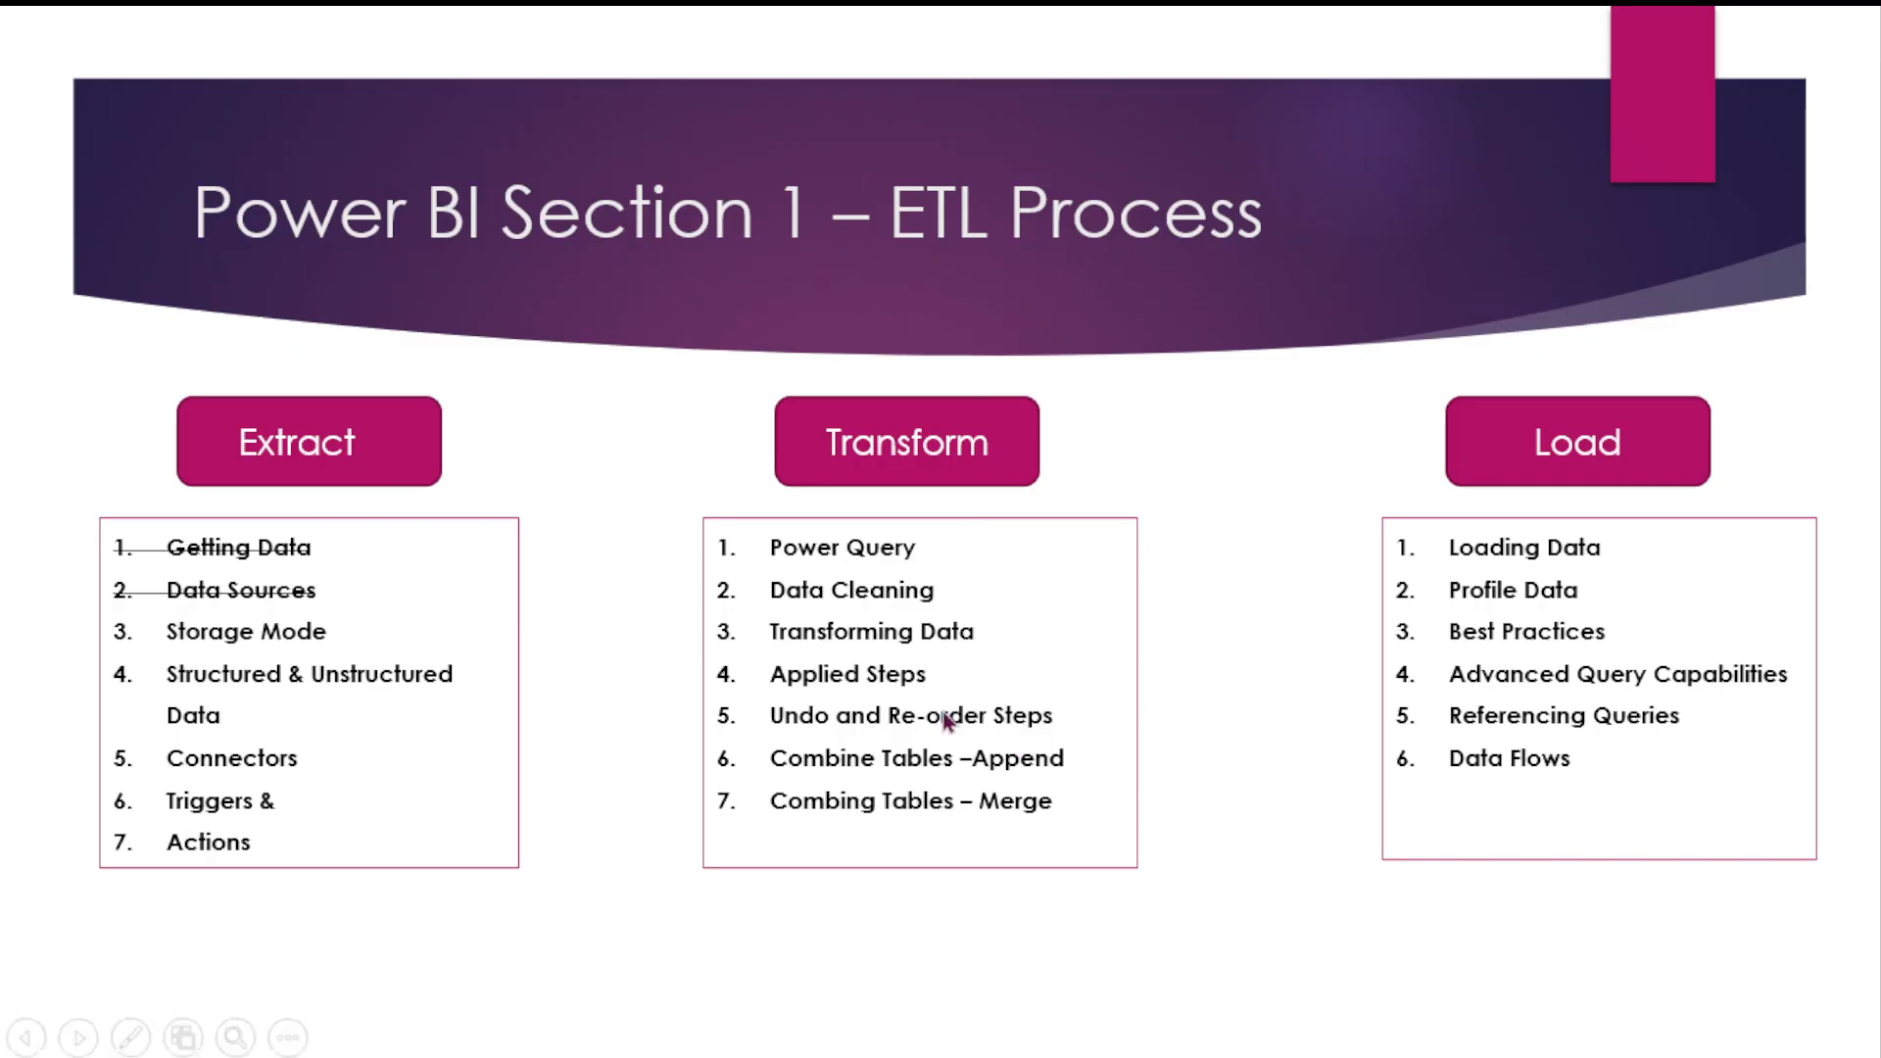